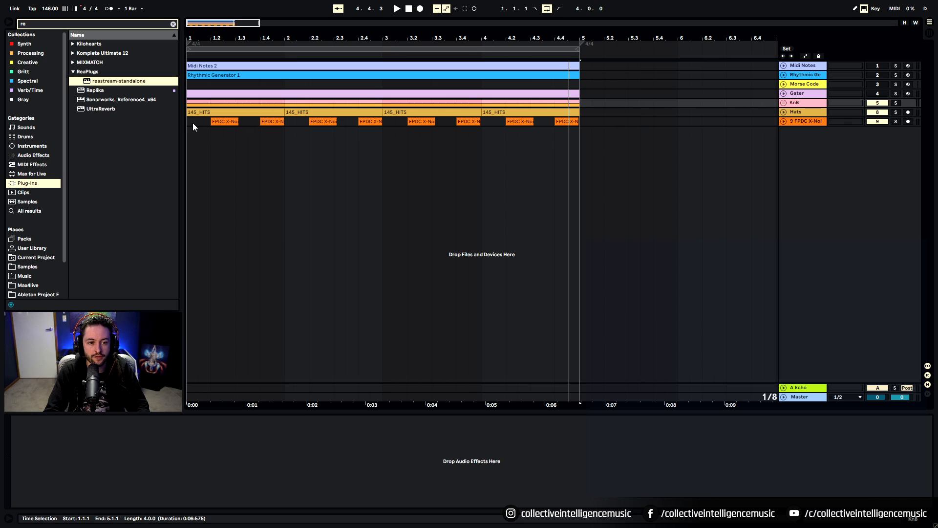
- Clear the search text in the browser so the full plug-in list shows
{"action": "left_click", "coordinate": [197, 122]}
{"action": "left_click_drag", "start_coordinate": [202, 35], "coordinate": [203, 38]}
{"action": "left_click", "coordinate": [173, 24]}
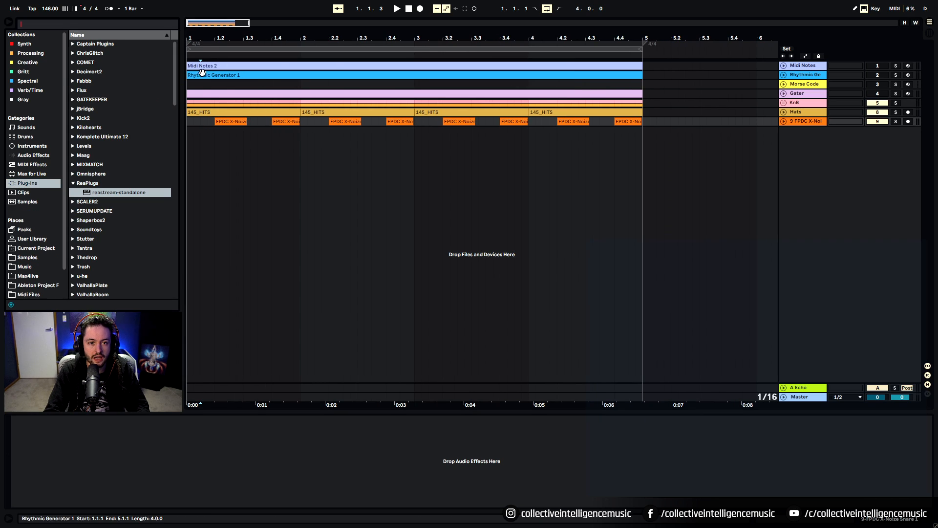
- Unfold the Midi Notes track and open the Midi Notes 2 clip for note editing
{"action": "left_click", "coordinate": [784, 66]}
{"action": "left_click", "coordinate": [349, 65]}
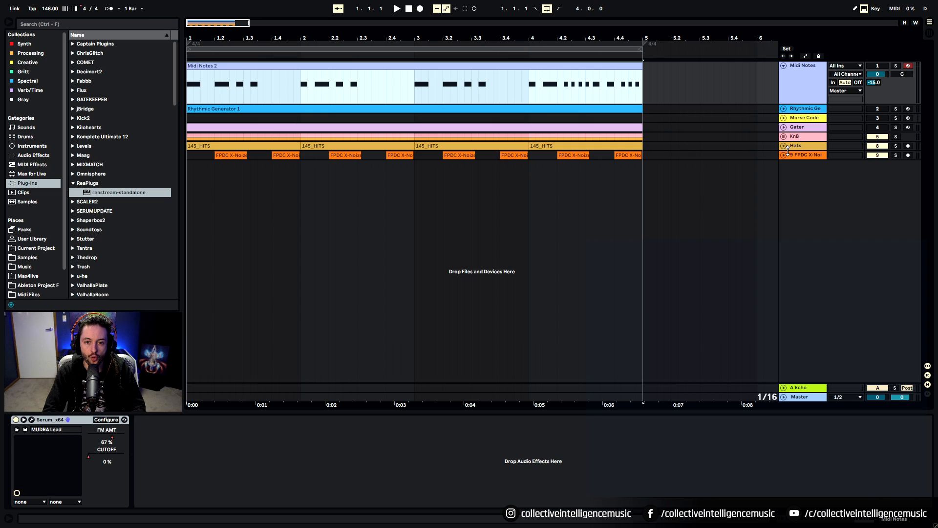
{"action": "left_click", "coordinate": [302, 69]}
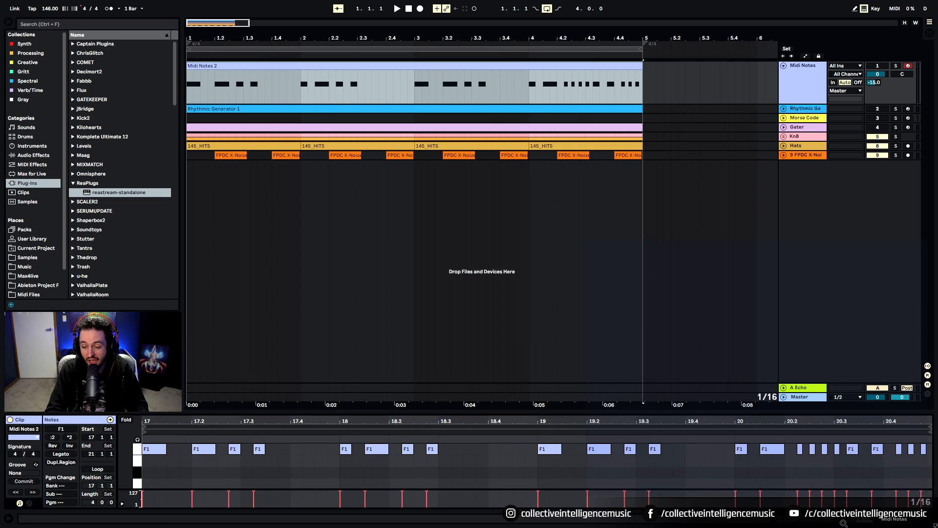
{"action": "left_click", "coordinate": [303, 69]}
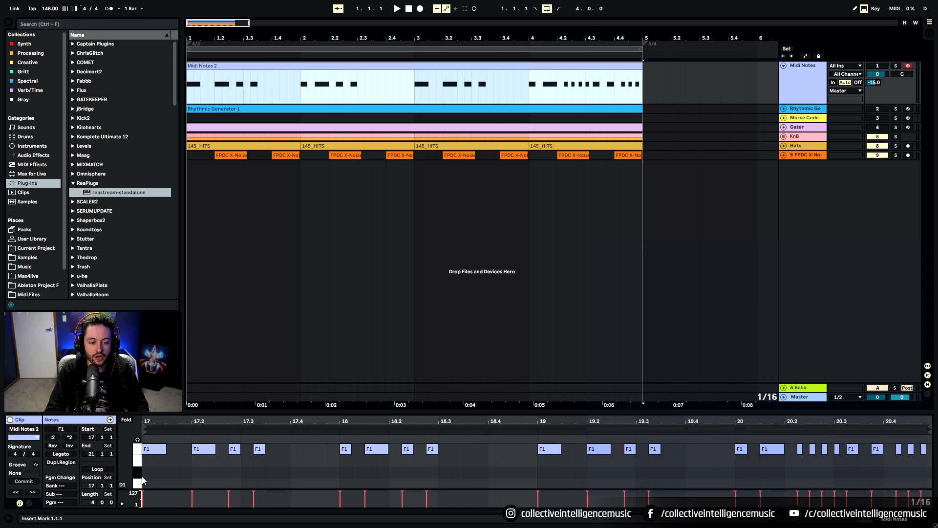
- Set the note editor of the Midi Notes 2 clip to a fixed grid of 1/32
{"action": "right_click", "coordinate": [173, 464]}
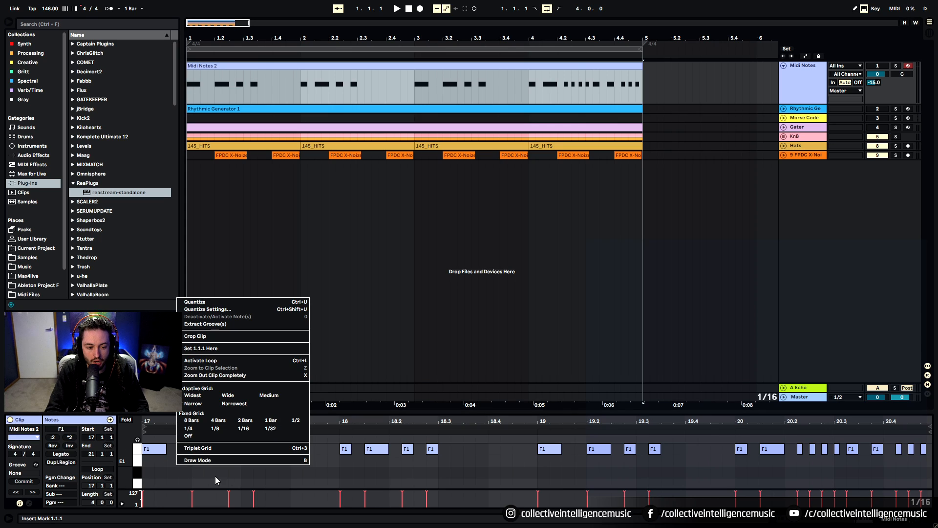
{"action": "left_click", "coordinate": [224, 433]}
{"action": "scroll", "coordinate": [246, 464], "scroll_direction": "up", "scroll_amount": 3}
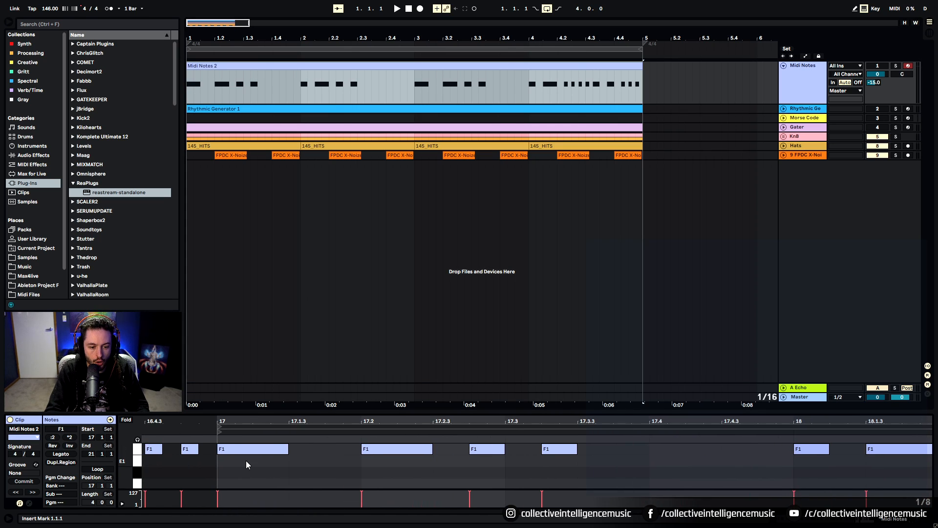
{"action": "left_click", "coordinate": [265, 460]}
{"action": "scroll", "coordinate": [288, 459], "scroll_direction": "down", "scroll_amount": 3}
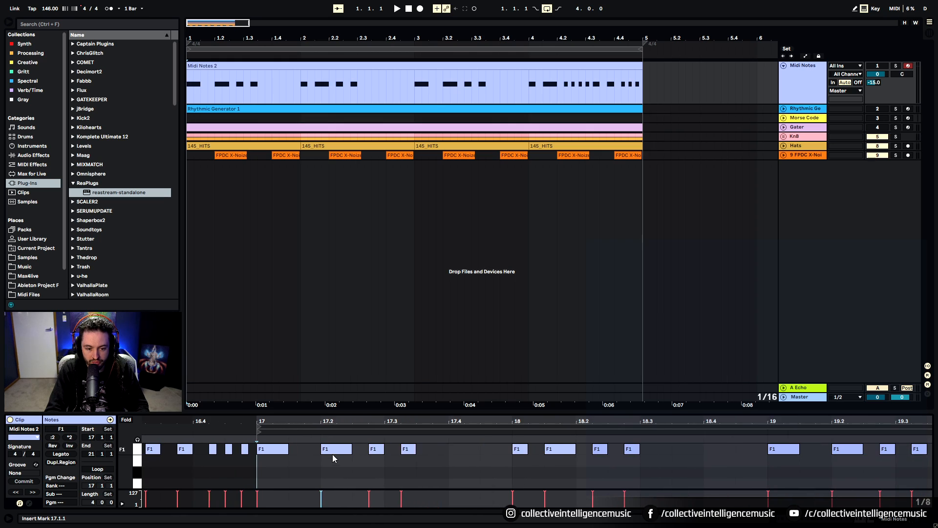
{"action": "right_click", "coordinate": [346, 463]}
{"action": "left_click", "coordinate": [413, 432]}
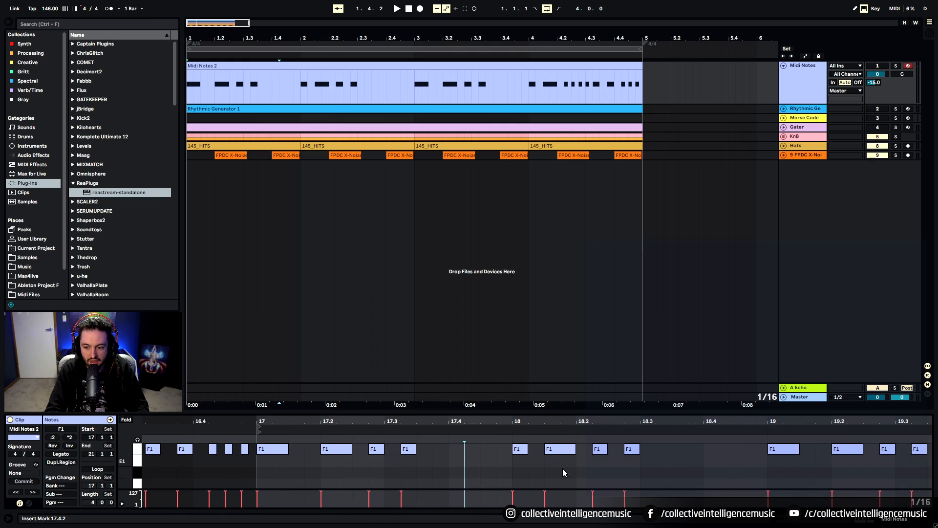
{"action": "right_click", "coordinate": [466, 471]}
{"action": "left_click", "coordinate": [561, 438]}
{"action": "double_click", "coordinate": [443, 449]}
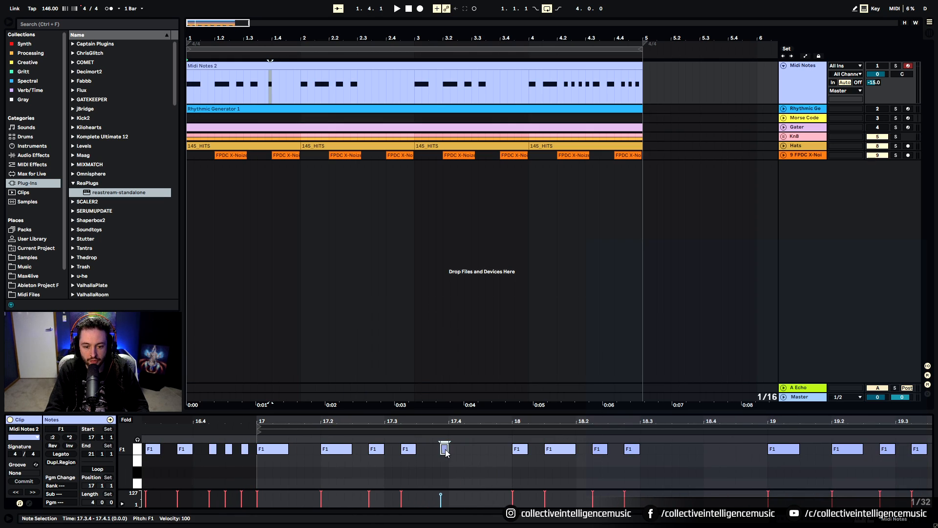
{"action": "left_click_drag", "start_coordinate": [445, 452], "coordinate": [452, 452]}
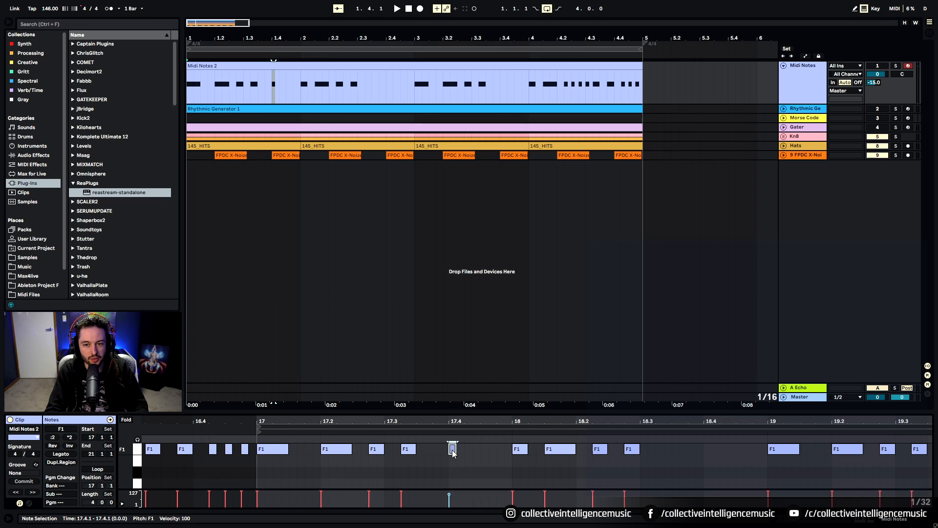
{"action": "double_click", "coordinate": [452, 449]}
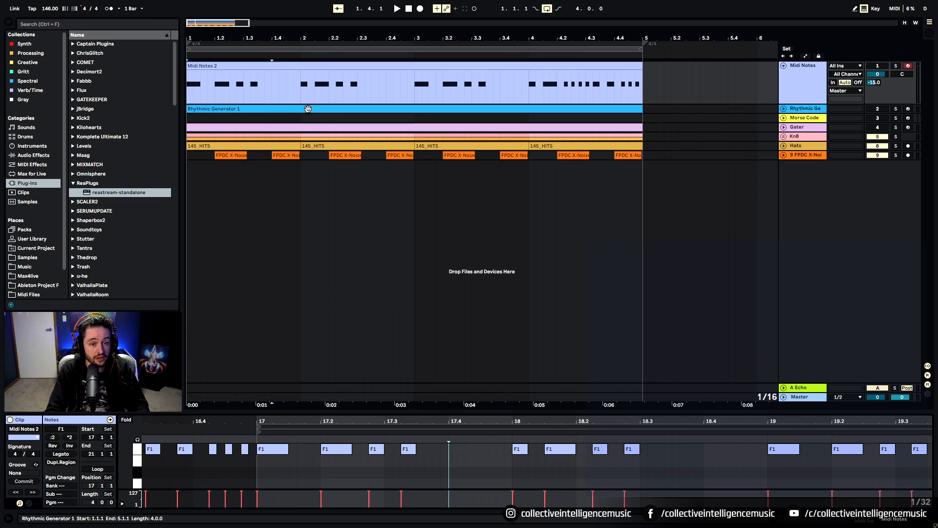
- Renumber the Midi Notes 2 clip's timeline to start at 1.1.1 and select the whole clip
{"action": "right_click", "coordinate": [481, 472]}
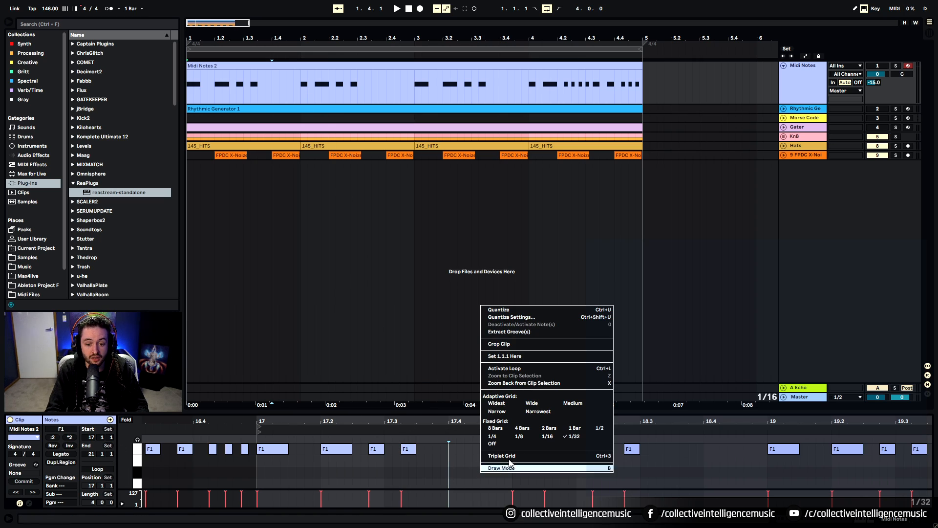
{"action": "left_click", "coordinate": [528, 351]}
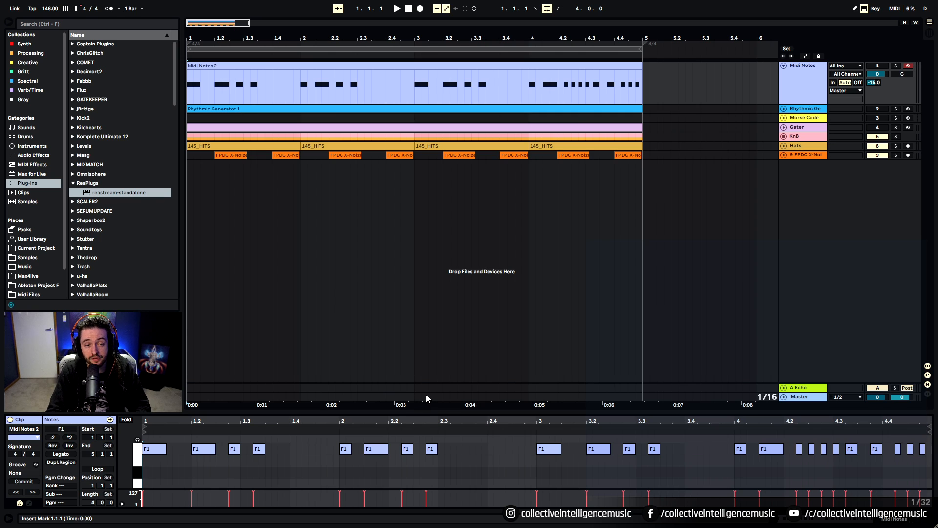
{"action": "left_click", "coordinate": [259, 64]}
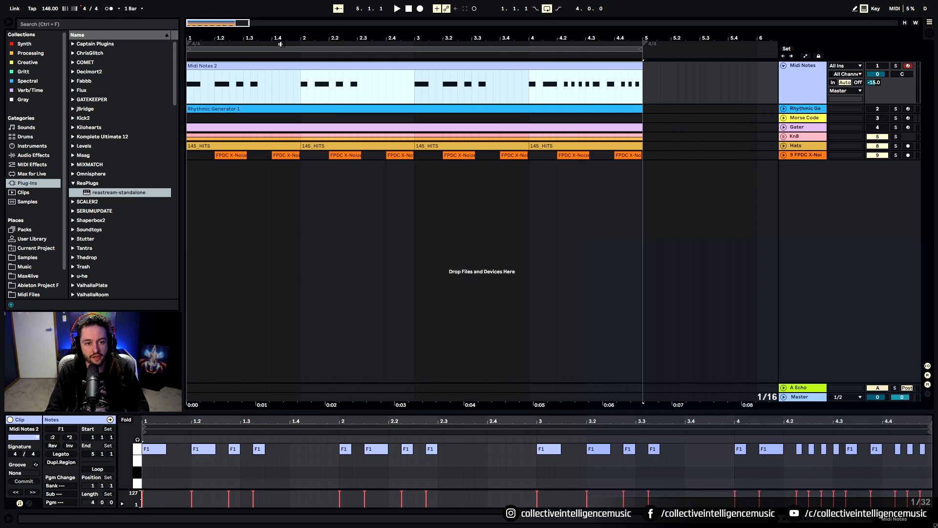
{"action": "mouse_move", "coordinate": [285, 39]}
{"action": "left_mouse_down"}
{"action": "mouse_move", "coordinate": [285, 20]}
{"action": "mouse_move", "coordinate": [285, 39]}
{"action": "left_mouse_up"}
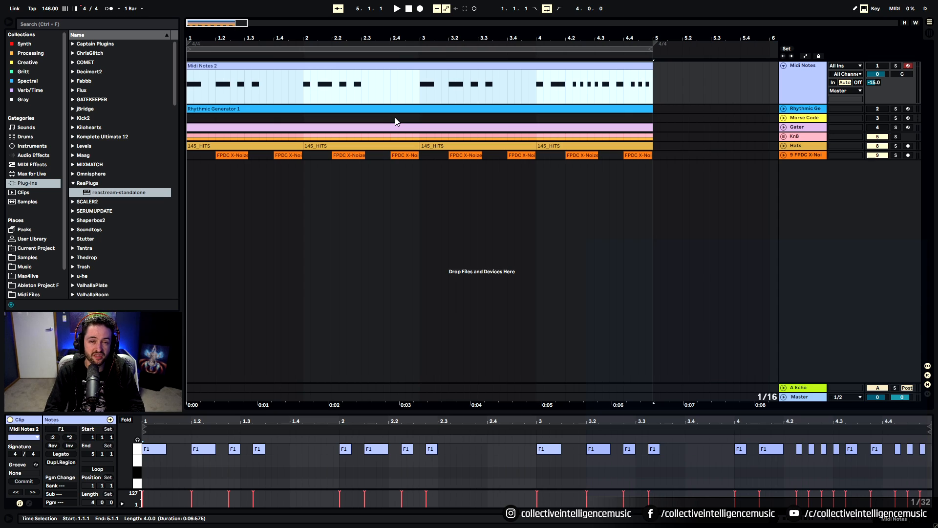
- Activate the Midi Notes track and play the four-bar loop with the drums, then stop playback
{"action": "left_click", "coordinate": [419, 186]}
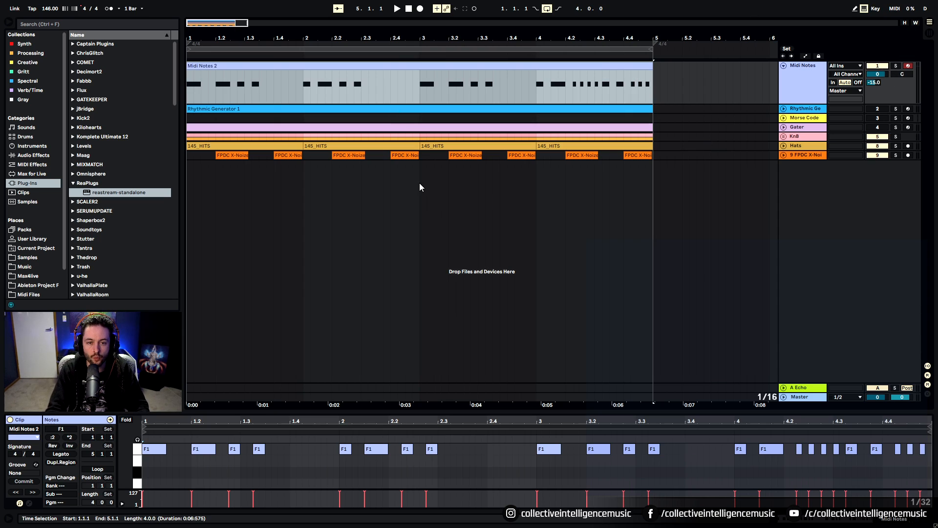
{"action": "key", "text": "space"}
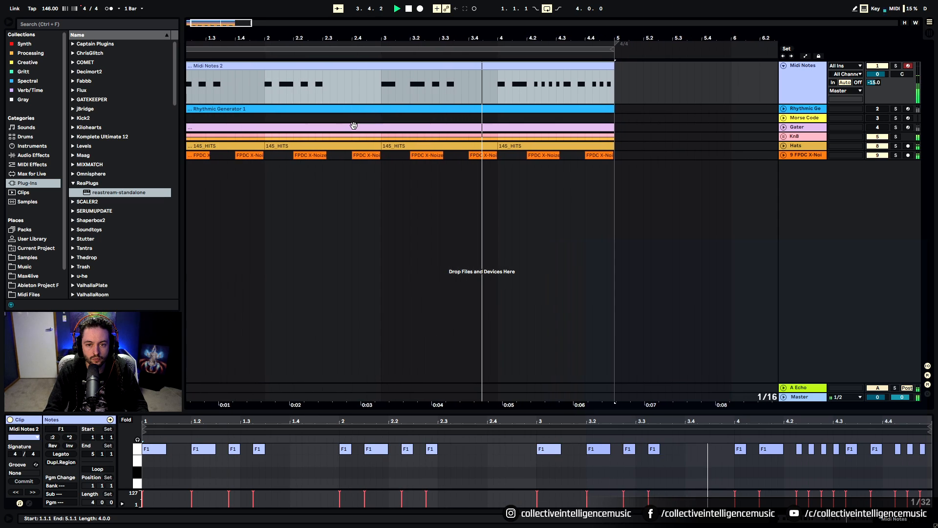
{"action": "scroll", "coordinate": [397, 78], "scroll_direction": "down", "scroll_amount": 3}
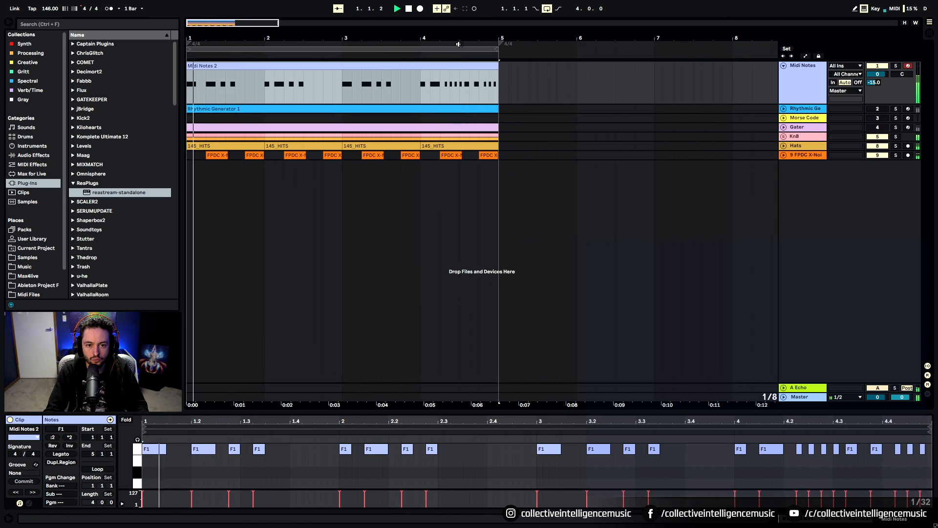
{"action": "key", "text": "space"}
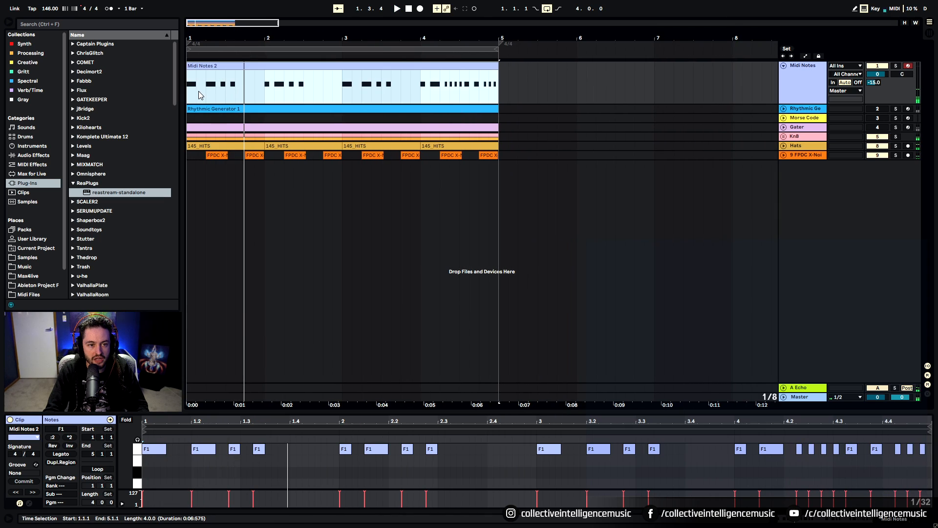
- Examine the note rhythm and the gaps between phrases in the Midi Notes 2 clip
{"action": "left_click_drag", "start_coordinate": [188, 91], "coordinate": [268, 92]}
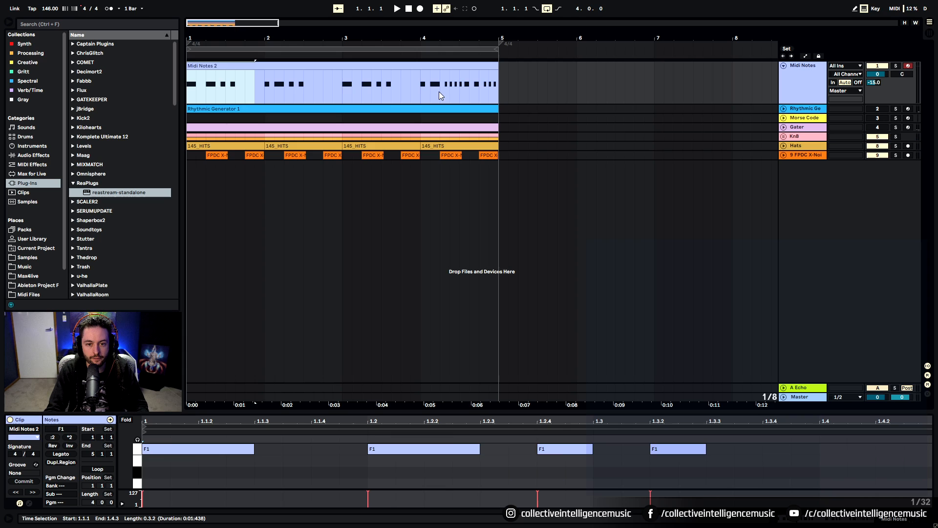
{"action": "left_click", "coordinate": [420, 89]}
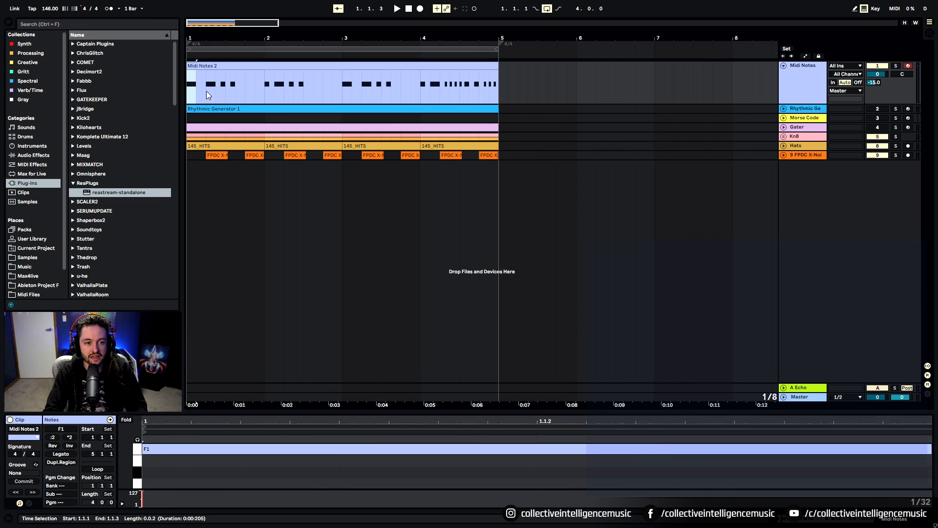
{"action": "left_click_drag", "start_coordinate": [233, 89], "coordinate": [265, 94]}
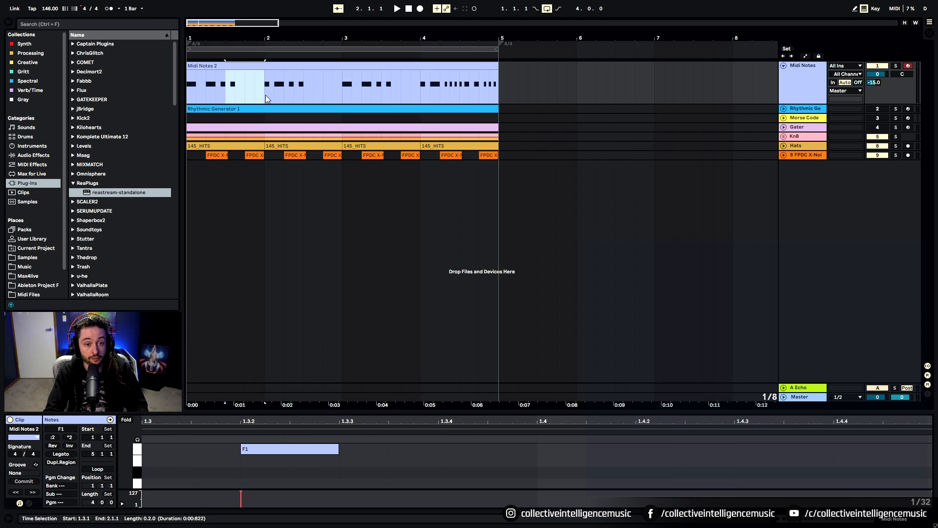
{"action": "left_click", "coordinate": [256, 95]}
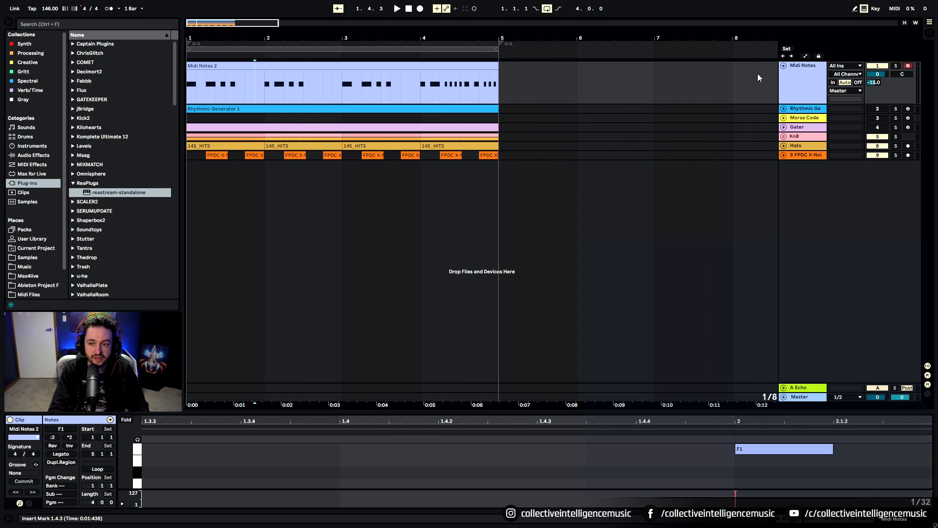
{"action": "left_click", "coordinate": [430, 93]}
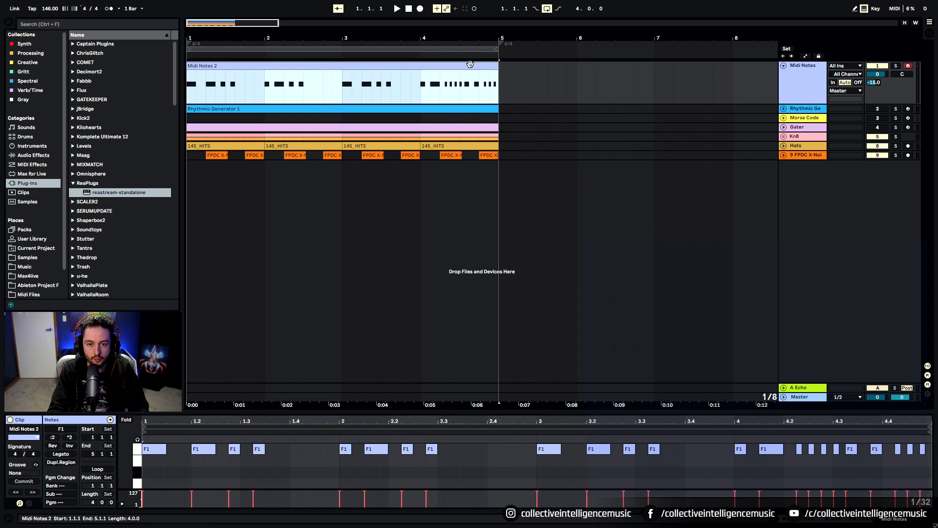
{"action": "key", "text": "ctrl+v"}
{"action": "left_click_drag", "start_coordinate": [723, 67], "coordinate": [767, 64]}
{"action": "left_click_drag", "start_coordinate": [497, 65], "coordinate": [196, 74]}
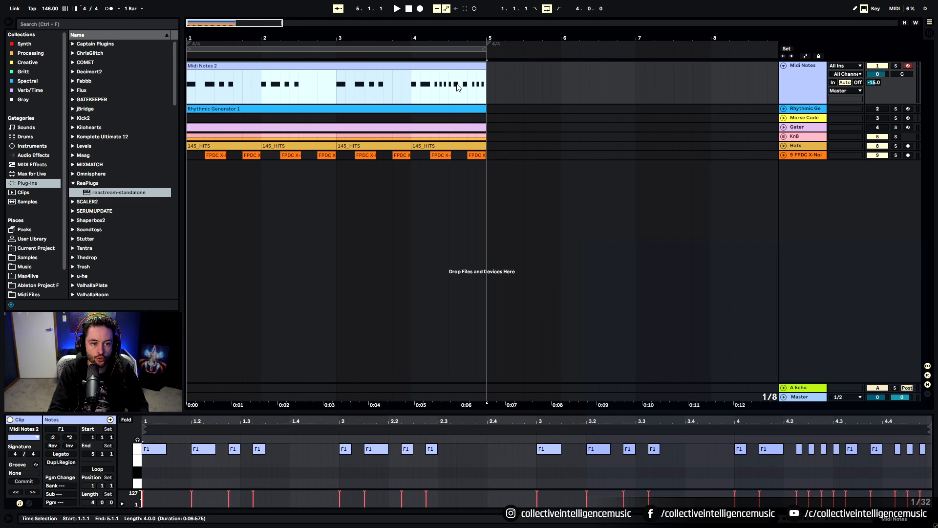
- Insert an empty MIDI clip from 5.1.1 to 7.1.1 on the Midi Notes track and add an F1 note at its start
{"action": "left_click_drag", "start_coordinate": [488, 76], "coordinate": [601, 75]}
{"action": "key", "text": "ctrl+shift+m"}
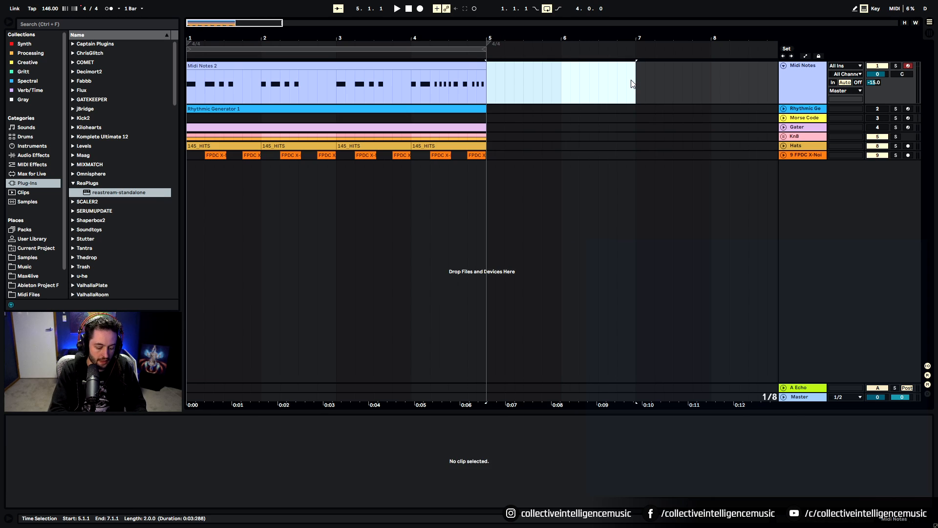
{"action": "left_click", "coordinate": [152, 458]}
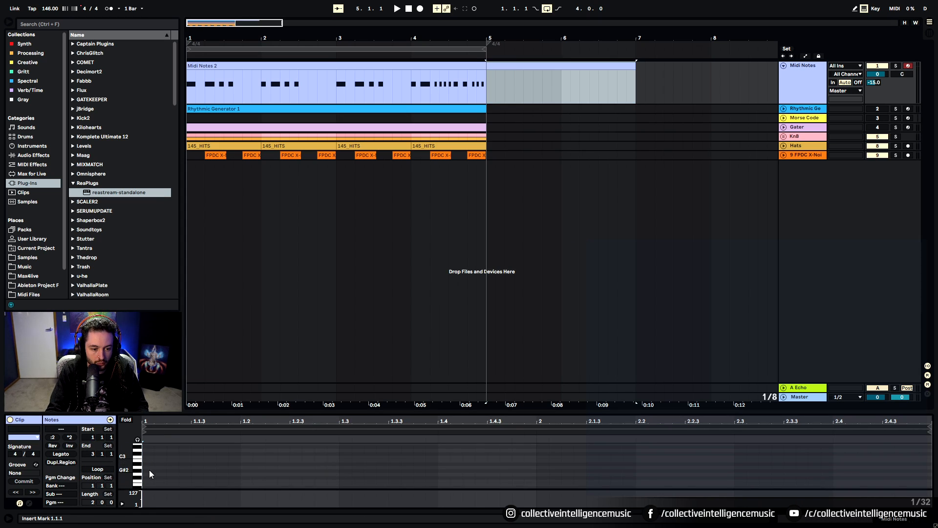
{"action": "double_click", "coordinate": [148, 480]}
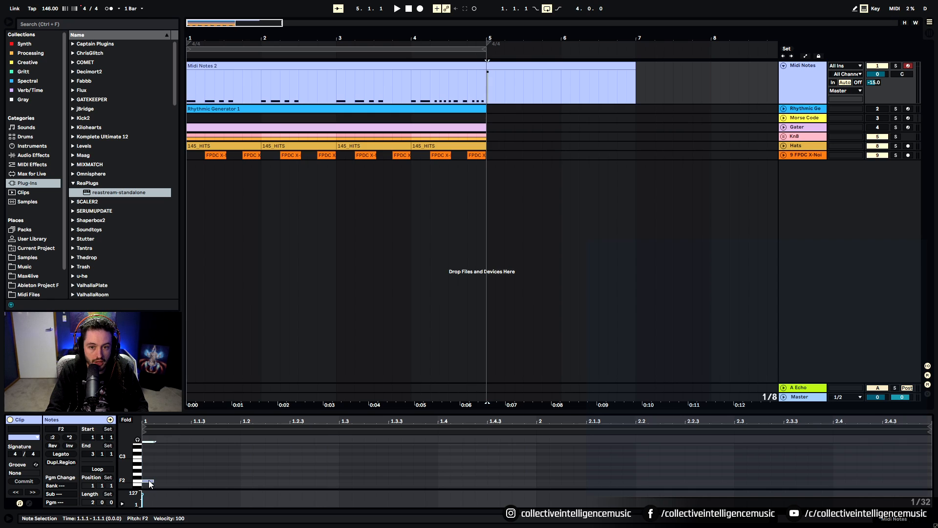
{"action": "left_click_drag", "start_coordinate": [177, 485], "coordinate": [141, 463]}
{"action": "key", "text": "shift+Down"}
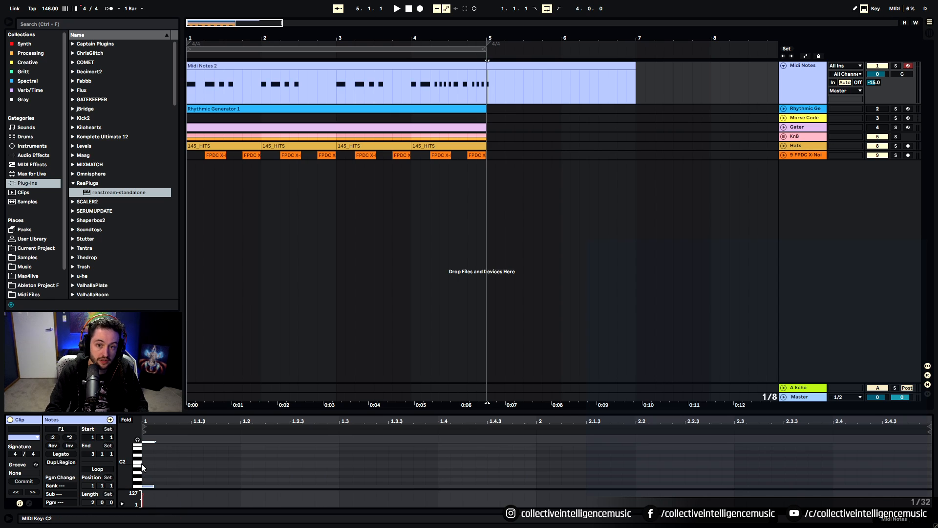
- Duplicate the four bars of KnB, Hats and FPDC X-Noise clips from bar 5 and loop the arrangement over the new two-bar MIDI clip
{"action": "left_click_drag", "start_coordinate": [189, 138], "coordinate": [484, 161]}
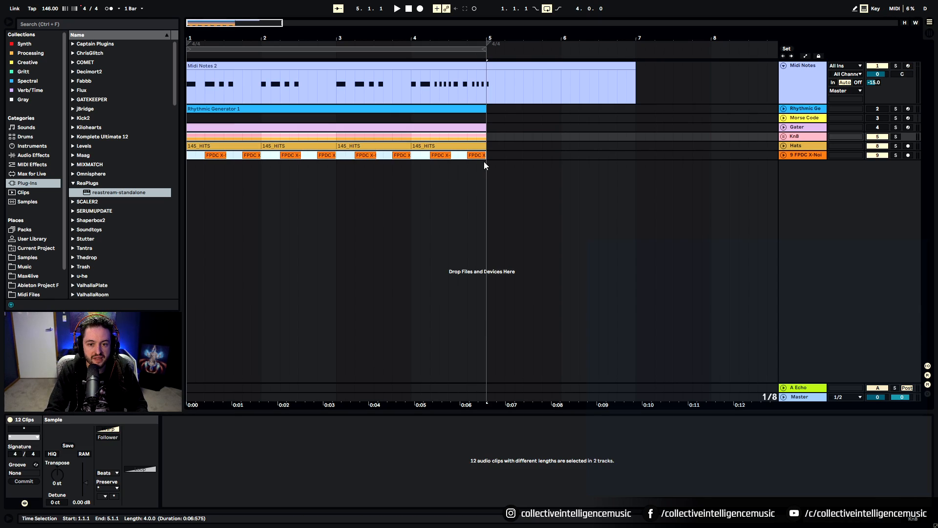
{"action": "key", "text": "ctrl+d"}
{"action": "left_click", "coordinate": [356, 100]}
{"action": "left_click", "coordinate": [410, 67]}
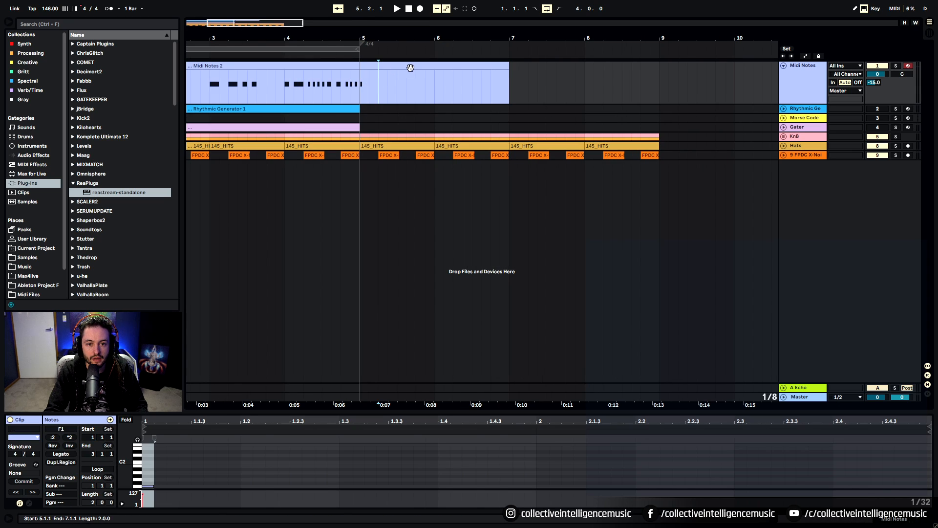
{"action": "key", "text": "ctrl+l"}
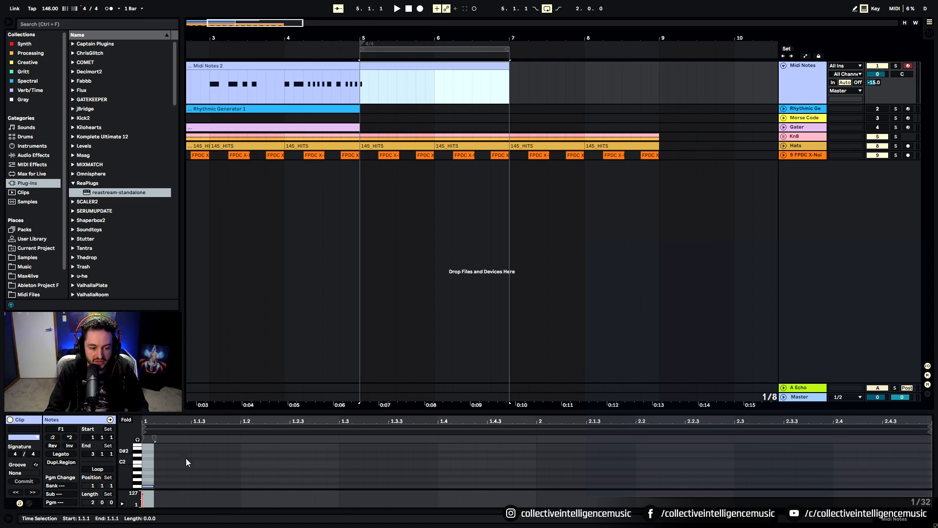
- Start loop playback and lengthen the new clip's opening F1 note to end at 1.1.4
{"action": "key", "text": "space"}
{"action": "left_click", "coordinate": [167, 464]}
{"action": "left_click_drag", "start_coordinate": [153, 485], "coordinate": [220, 485]}
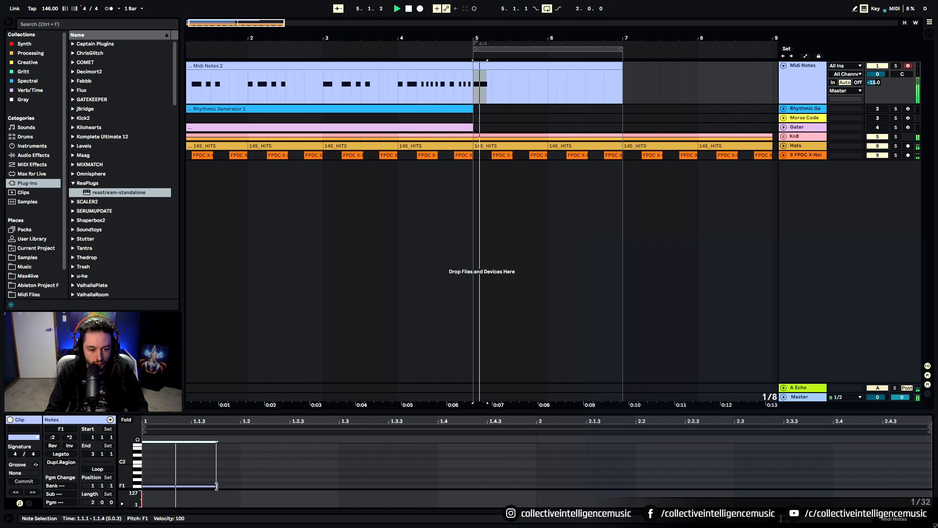
- Stop playback and add short F1 notes at 1.2.1, 1.2.2 and 1.2.3 in the new clip
{"action": "left_click", "coordinate": [244, 487]}
{"action": "double_click", "coordinate": [244, 487]}
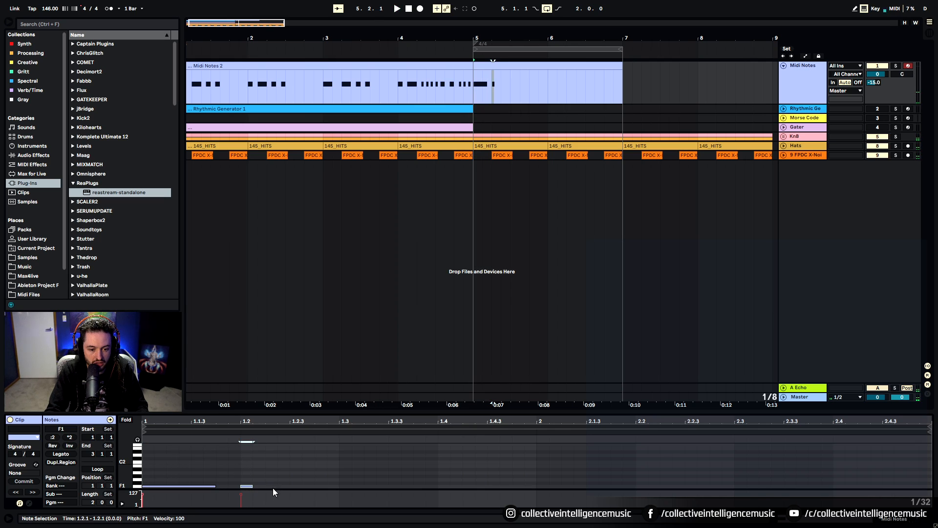
{"action": "double_click", "coordinate": [268, 486]}
{"action": "double_click", "coordinate": [290, 487]}
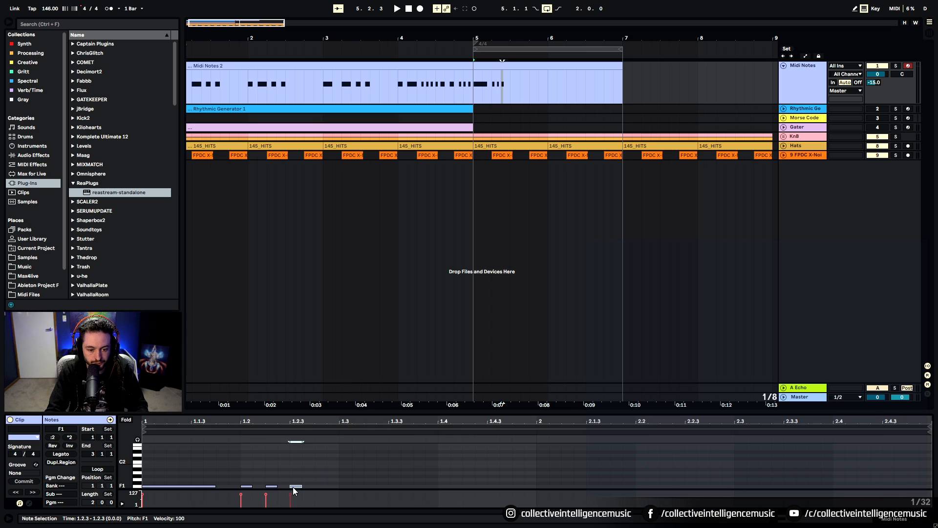
- With the loop playing, add an F1 note from 1.2.4 to 1.3.2 and short F1 notes at 1.3.3 and 1.3.4
{"action": "key", "text": "space"}
{"action": "double_click", "coordinate": [324, 487]}
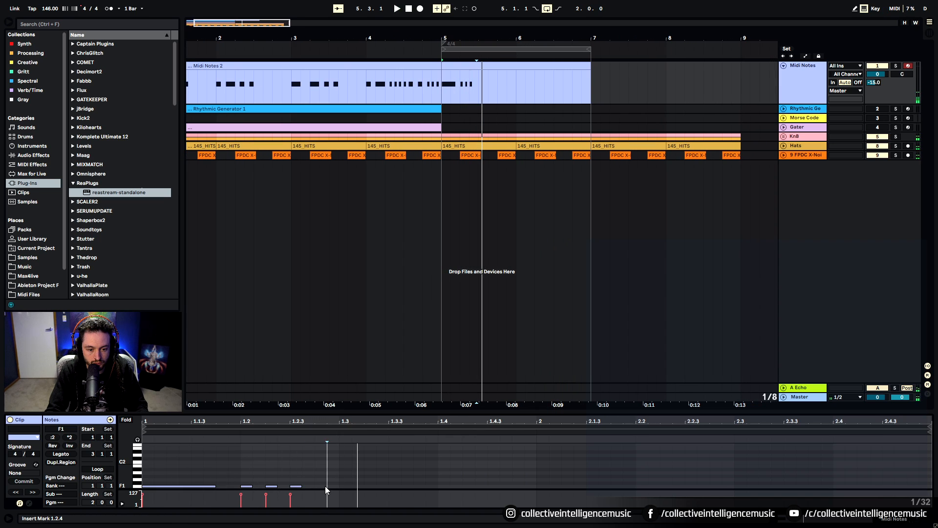
{"action": "left_click_drag", "start_coordinate": [329, 486], "coordinate": [371, 487]}
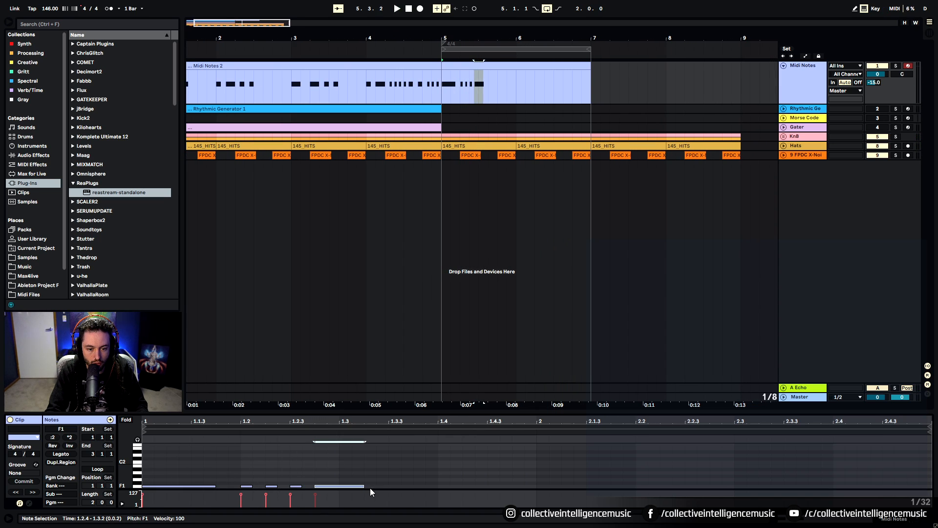
{"action": "double_click", "coordinate": [394, 486]}
{"action": "double_click", "coordinate": [418, 487]}
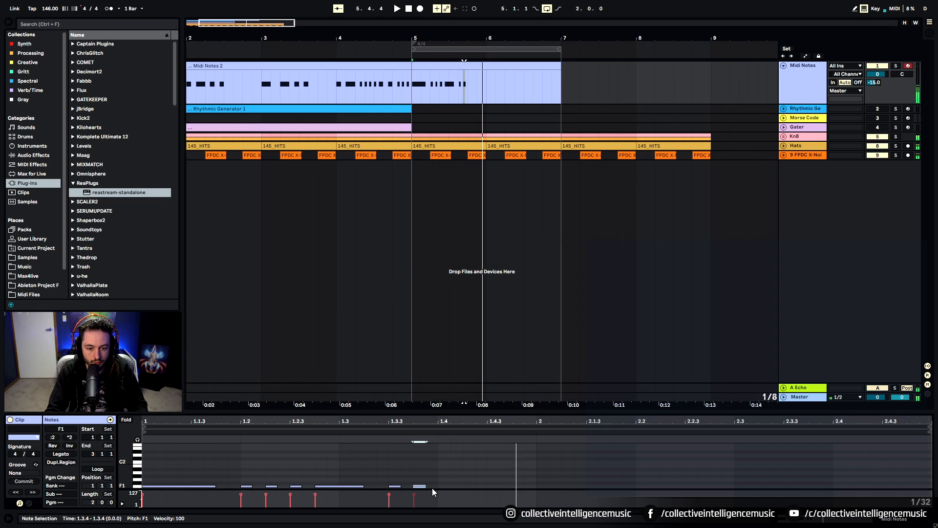
{"action": "key", "text": "space"}
- Copy the four F1 notes between 1.2.1 and 1.3.2 to 1.4.1, play the loop and delete the pasted long note at 1.4.4
{"action": "left_click_drag", "start_coordinate": [436, 487], "coordinate": [311, 481]}
{"action": "left_click_drag", "start_coordinate": [255, 469], "coordinate": [322, 488]}
{"action": "key", "text": "ctrl+c"}
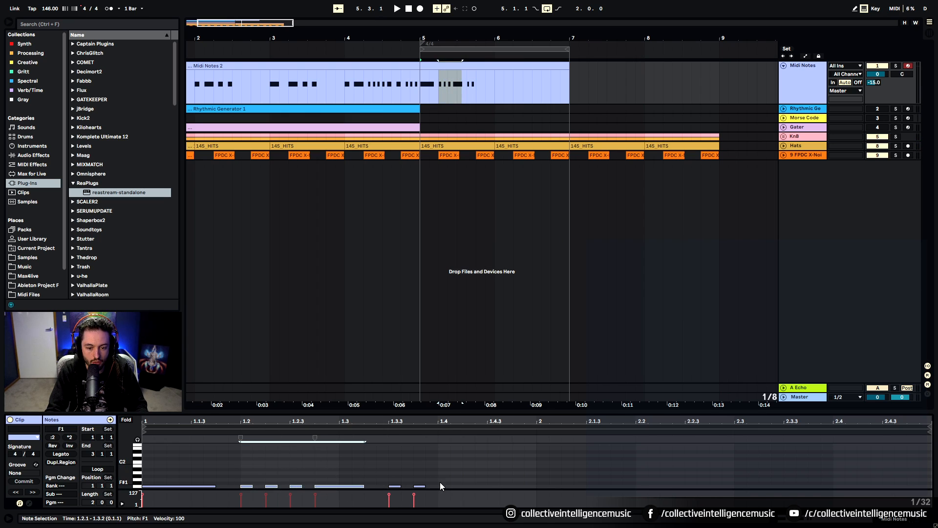
{"action": "left_click", "coordinate": [440, 482]}
{"action": "key", "text": "ctrl+v"}
{"action": "key", "text": "space"}
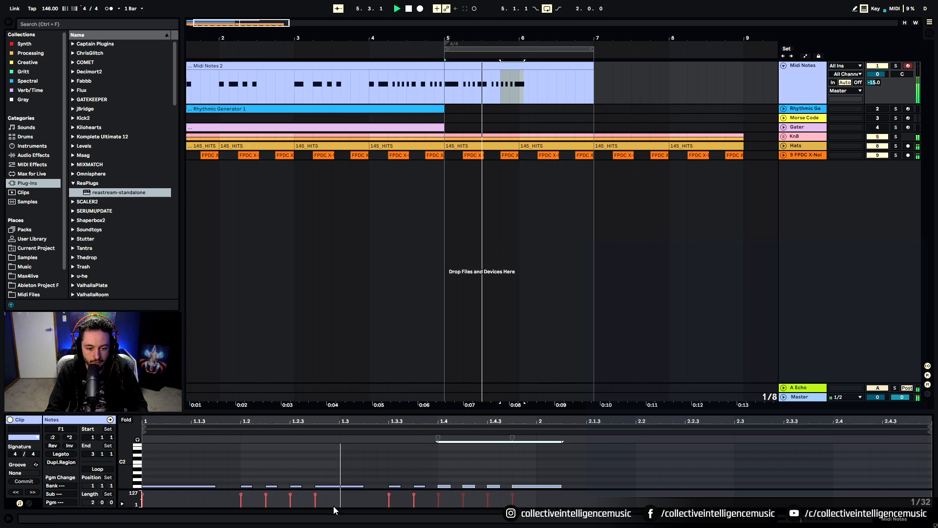
{"action": "double_click", "coordinate": [532, 486]}
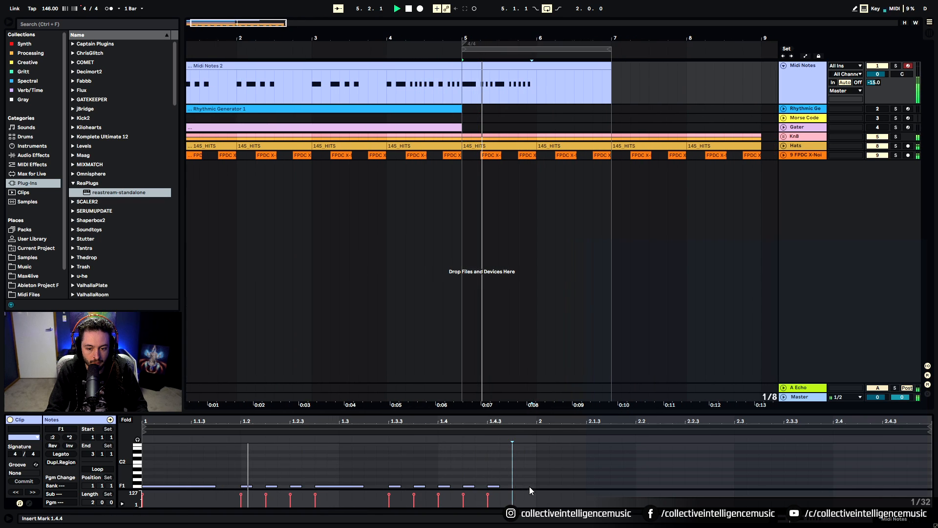
- Dismiss the save dialog without saving, stop playback and select the new two-bar clip on the Midi Notes track
{"action": "key", "text": "ctrl+s"}
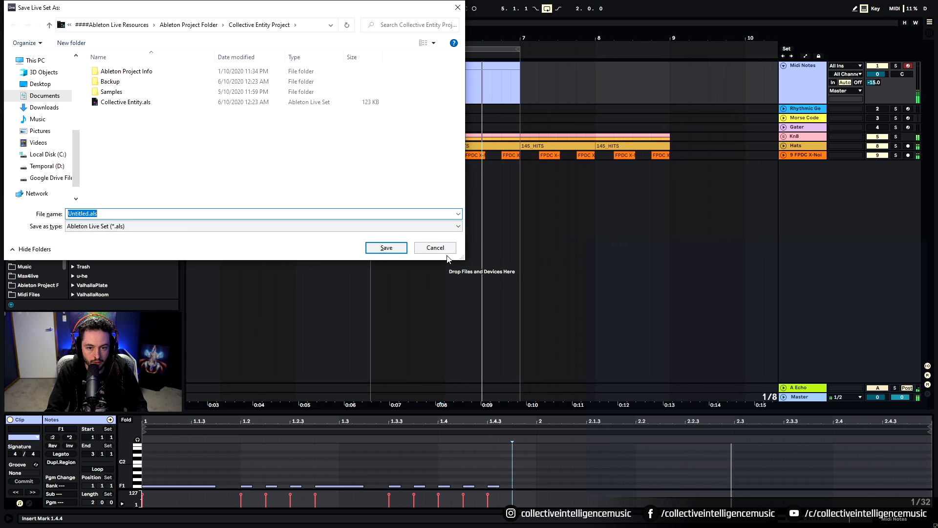
{"action": "mouse_move", "coordinate": [381, 38]}
{"action": "left_mouse_down"}
{"action": "mouse_move", "coordinate": [381, 17]}
{"action": "mouse_move", "coordinate": [381, 33]}
{"action": "left_mouse_up"}
{"action": "left_click", "coordinate": [345, 96]}
{"action": "key", "text": "space"}
{"action": "left_click", "coordinate": [352, 79]}
{"action": "left_click", "coordinate": [353, 67]}
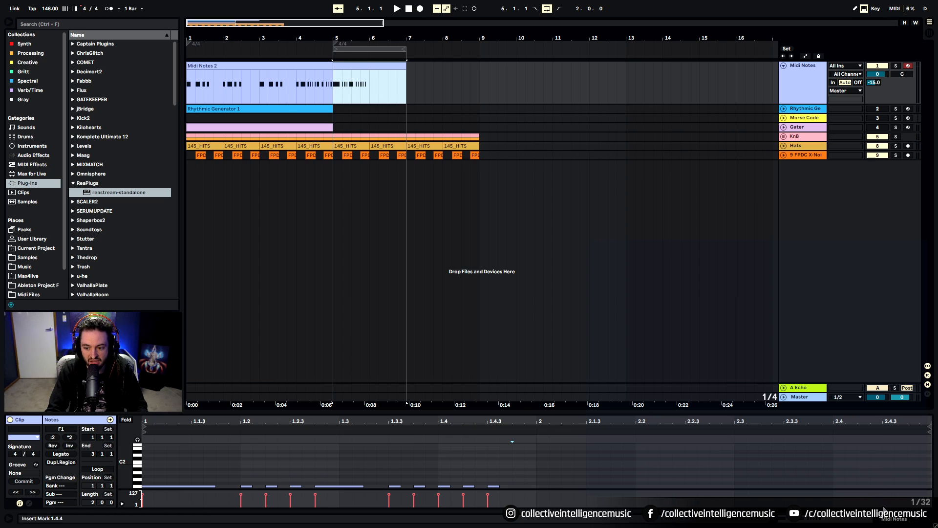
- Show Serum's CUTOFF automation on the Midi Notes track, shape its curve over the new clip's first bar and play the loop
{"action": "key", "text": "shift+Tab"}
{"action": "right_click", "coordinate": [106, 435]}
{"action": "right_click", "coordinate": [97, 457]}
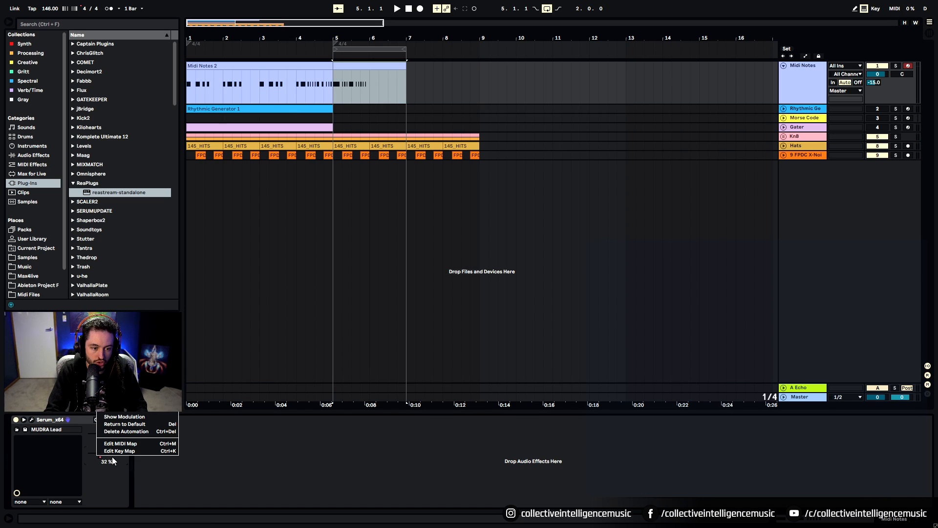
{"action": "left_click", "coordinate": [118, 415]}
{"action": "left_click_drag", "start_coordinate": [337, 93], "coordinate": [370, 90]}
{"action": "key", "text": "space"}
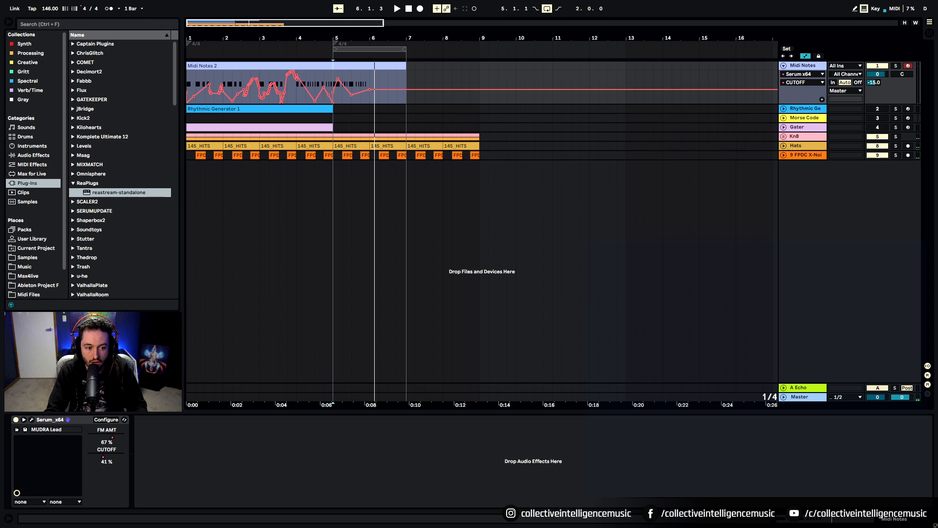
- Examine the MUDRA Lead patch in the Midi Notes track's Serum, play the loop and close the synth window
{"action": "left_click", "coordinate": [32, 419]}
{"action": "left_click_drag", "start_coordinate": [557, 143], "coordinate": [544, 76]}
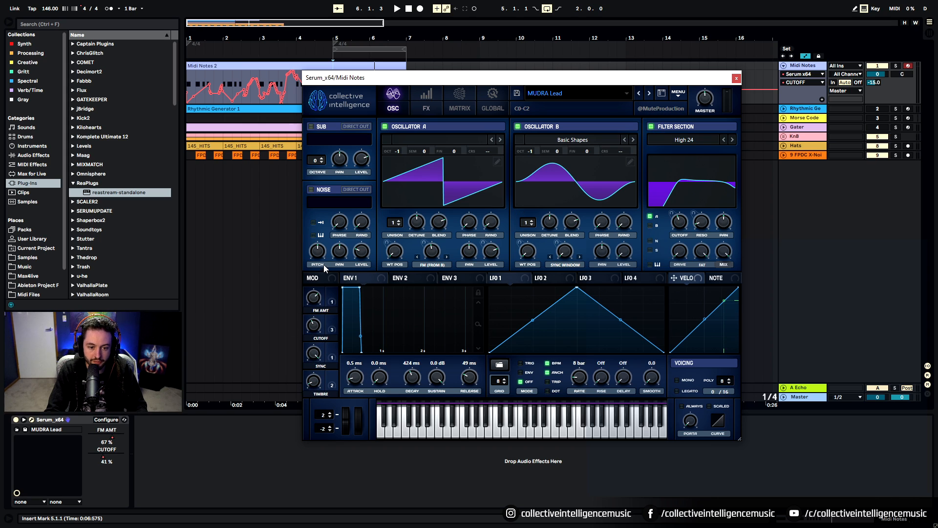
{"action": "key", "text": "space"}
{"action": "left_click", "coordinate": [736, 78]}
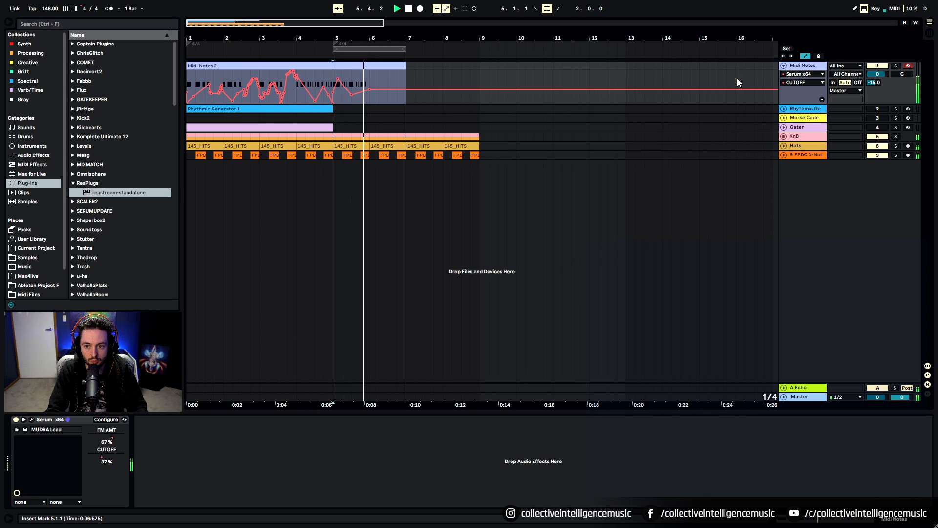
{"action": "key", "text": "space"}
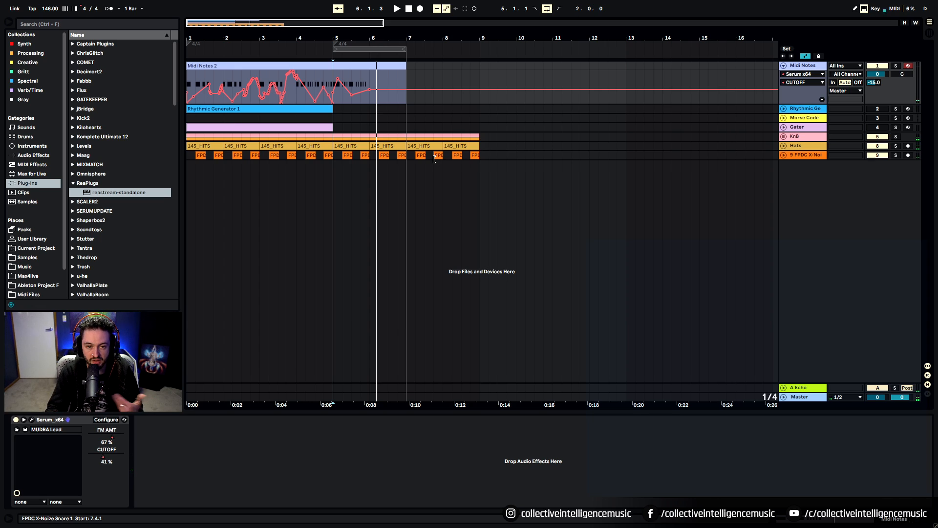
- Play the loop again and reopen the new clip's notes to examine the F1 pattern around 1.4
{"action": "left_click_drag", "start_coordinate": [361, 38], "coordinate": [363, 42]}
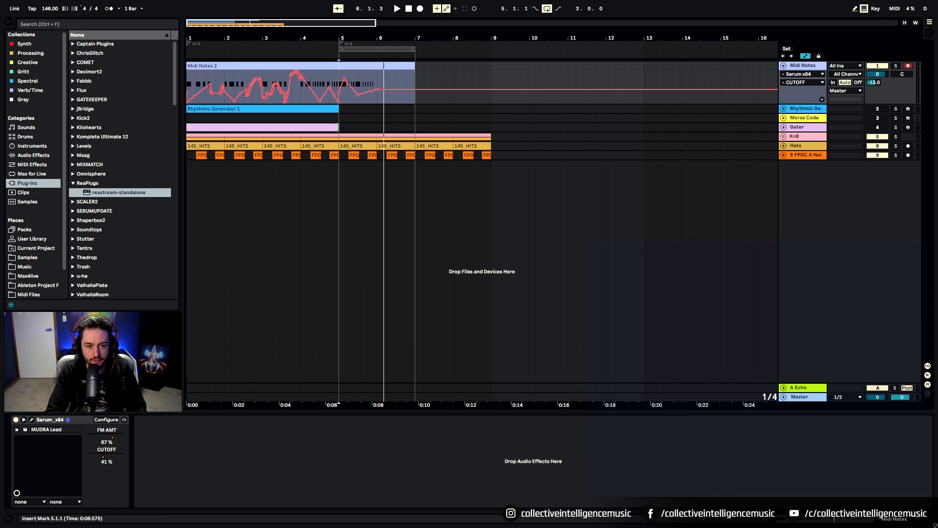
{"action": "key", "text": "space"}
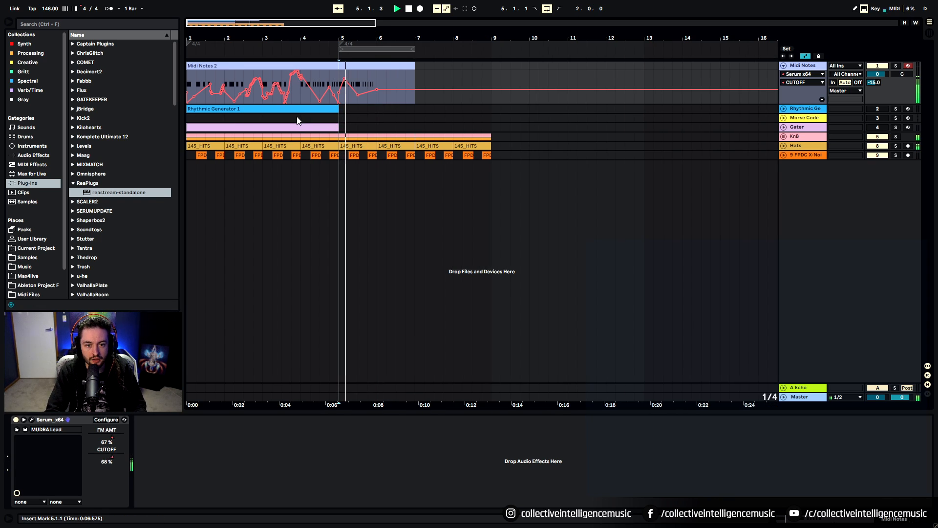
{"action": "left_click", "coordinate": [372, 65]}
{"action": "double_click", "coordinate": [371, 64]}
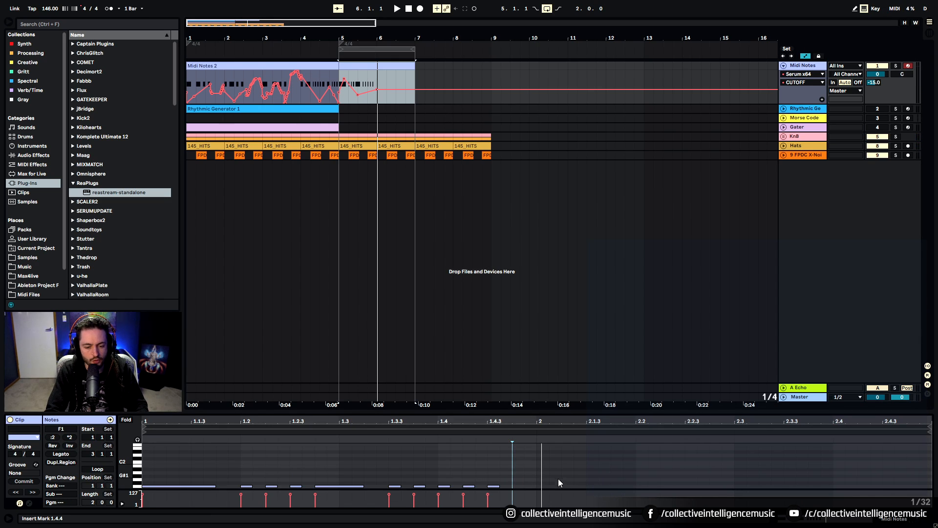
{"action": "left_click", "coordinate": [454, 467]}
{"action": "left_click", "coordinate": [443, 485]}
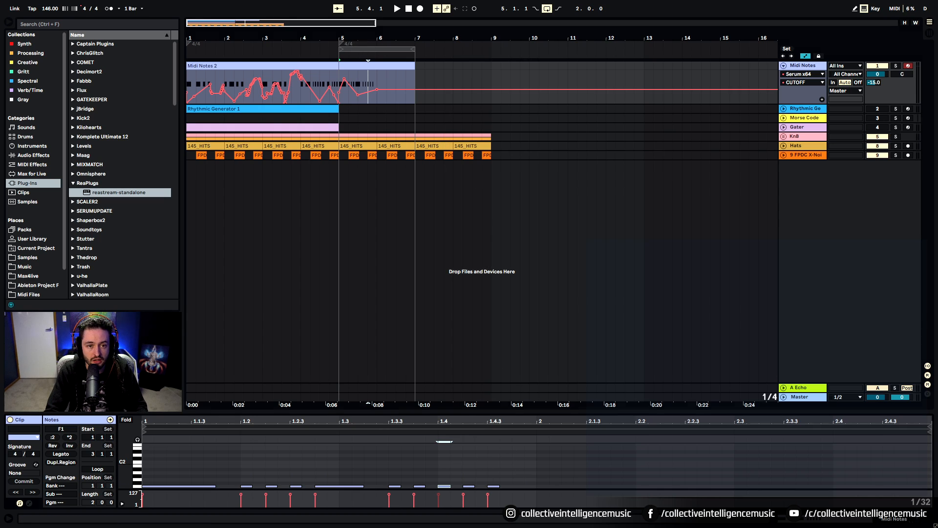
- Unfold the Rhythmic Generator track and open its Rhythmic Generator 1 clip
{"action": "left_click_drag", "start_coordinate": [359, 49], "coordinate": [351, 53]}
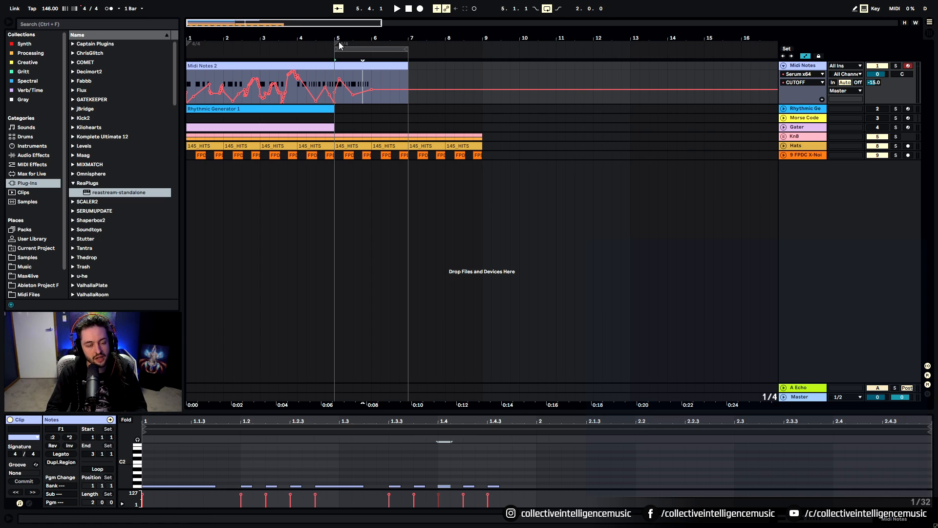
{"action": "left_click", "coordinate": [784, 109]}
{"action": "left_click", "coordinate": [244, 110]}
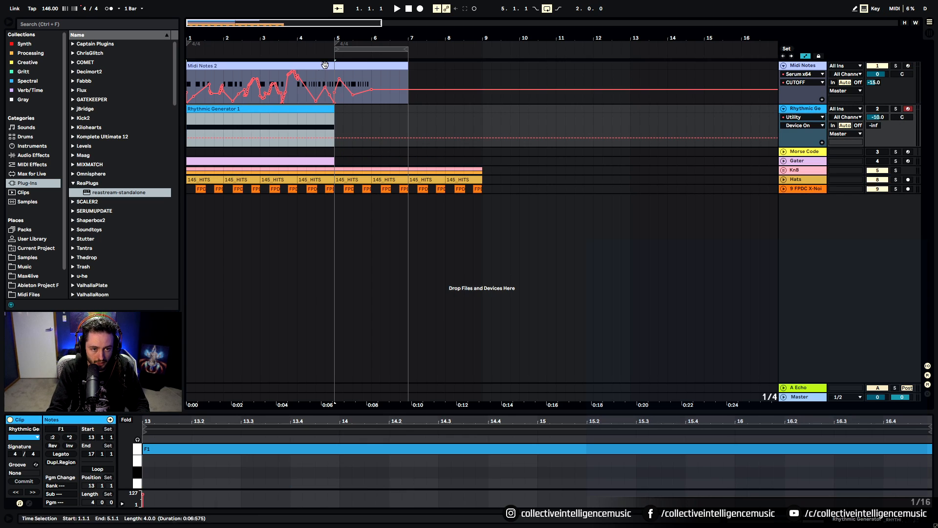
- Loop the arrangement from 1.1.1 to 5.1.1 and show the Rhythmic Generator track's devices
{"action": "left_click_drag", "start_coordinate": [353, 50], "coordinate": [203, 52]}
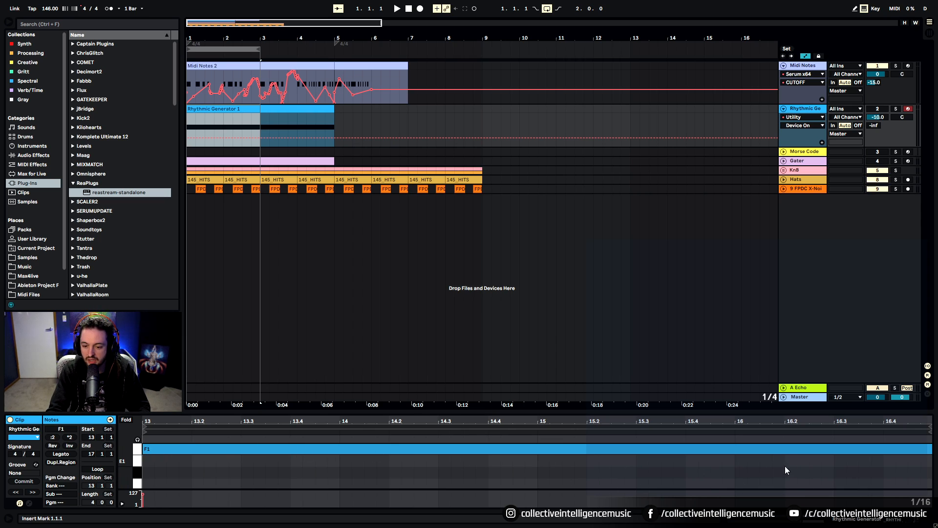
{"action": "left_click", "coordinate": [839, 521]}
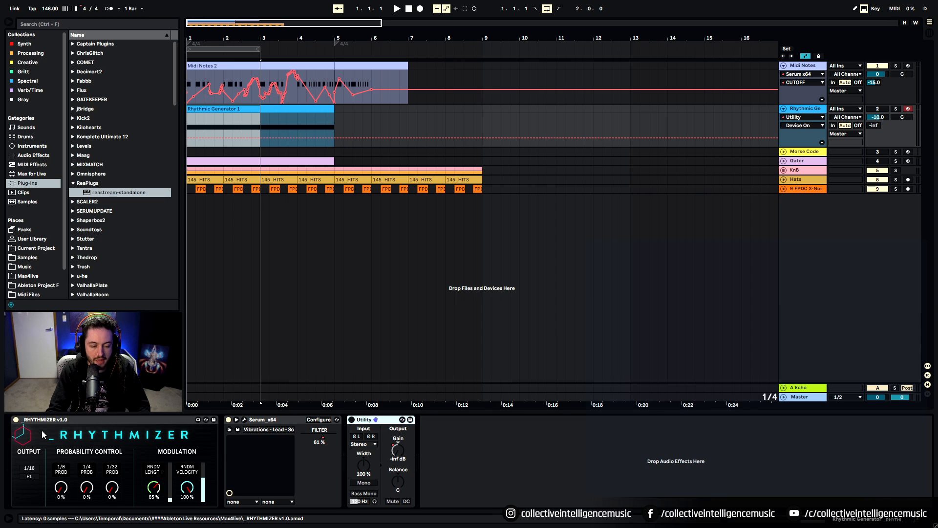
{"action": "left_click_drag", "start_coordinate": [260, 49], "coordinate": [333, 55]}
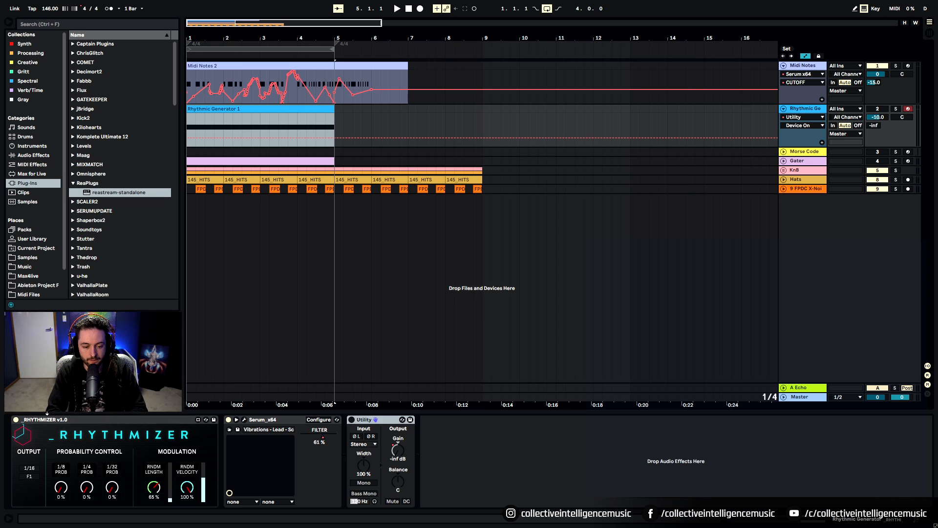
- Select the RHYTHMIZER device on the Rhythmic Generator track and deactivate the Midi Notes track
{"action": "left_click", "coordinate": [287, 421]}
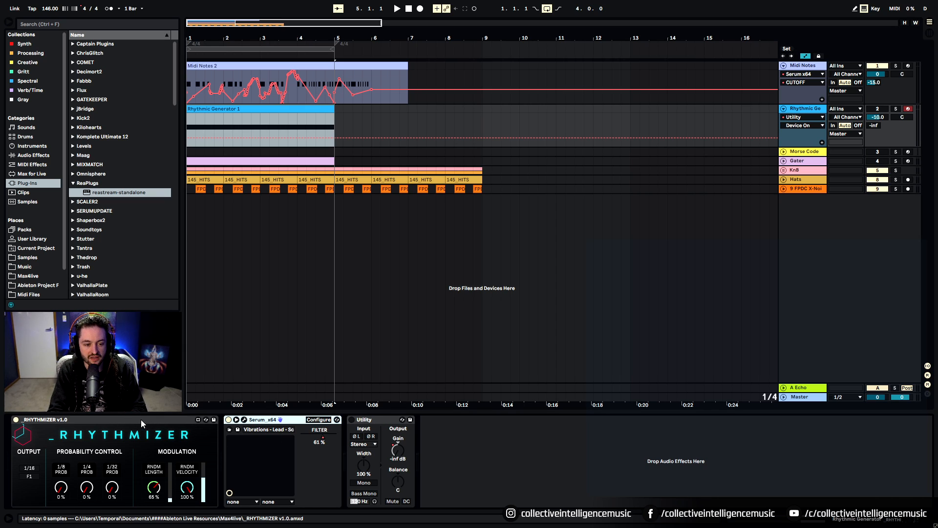
{"action": "left_click", "coordinate": [71, 419]}
{"action": "left_click", "coordinate": [196, 116]}
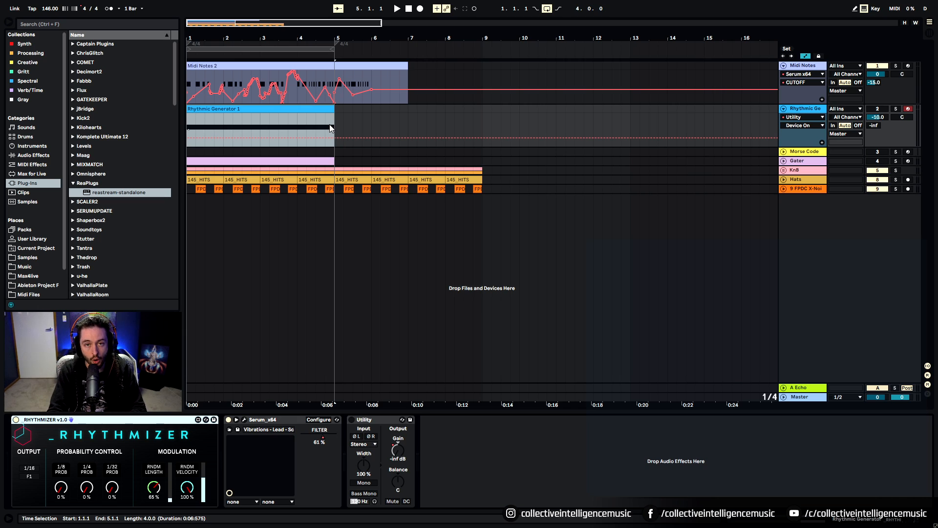
{"action": "left_click", "coordinate": [289, 145]}
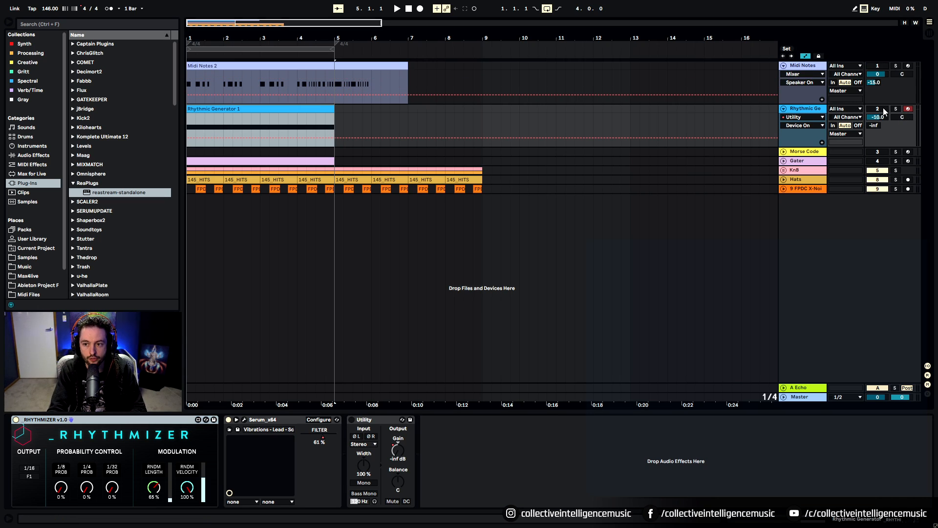
- Activate the Rhythmic Generator track and raise its volume to -5.1 while the loop plays
{"action": "key", "text": "space"}
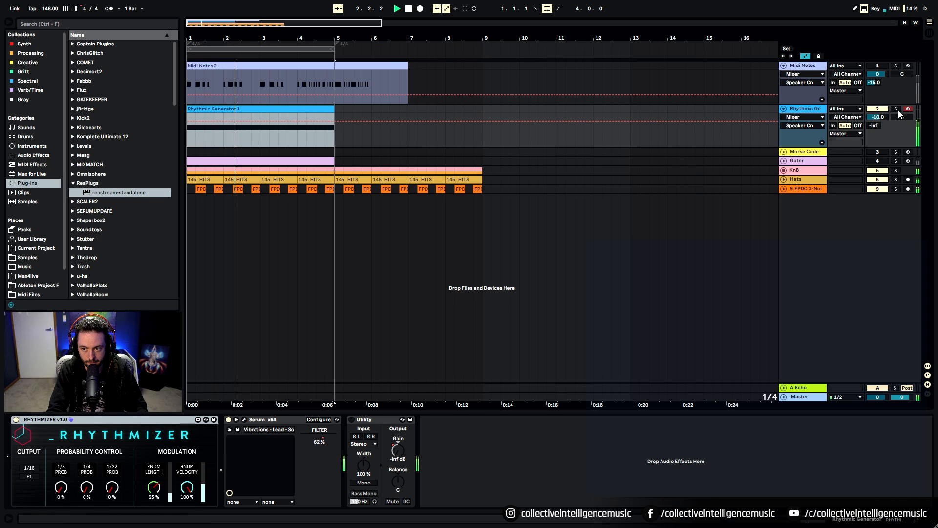
{"action": "left_click_drag", "start_coordinate": [883, 121], "coordinate": [883, 103]}
{"action": "key", "text": "space"}
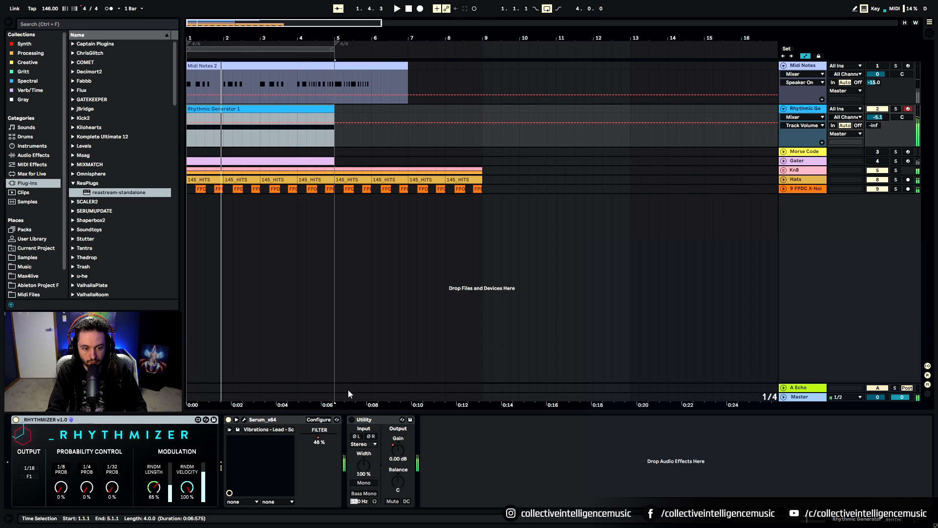
- Examine the Rhythmic Generator track's Serum patch and its preset list, close the synth window and play the loop
{"action": "left_click", "coordinate": [244, 421]}
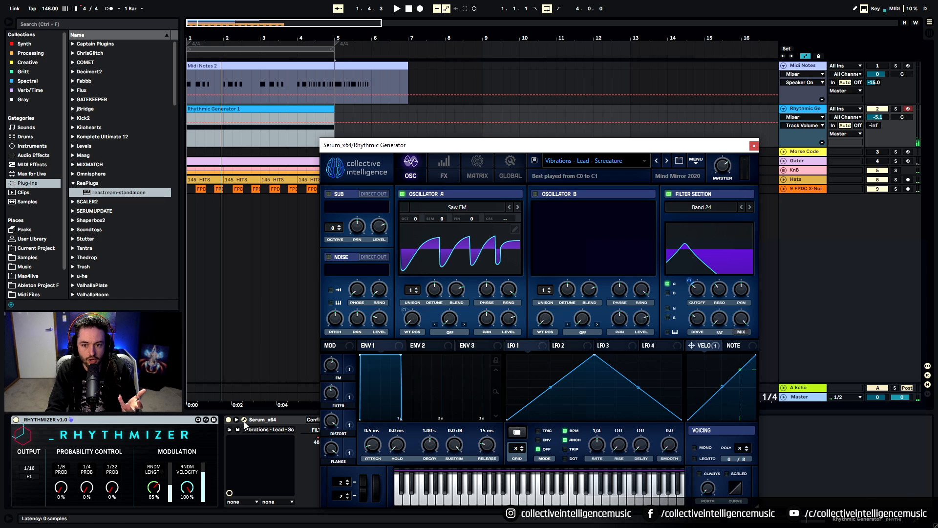
{"action": "left_click_drag", "start_coordinate": [625, 148], "coordinate": [578, 115]}
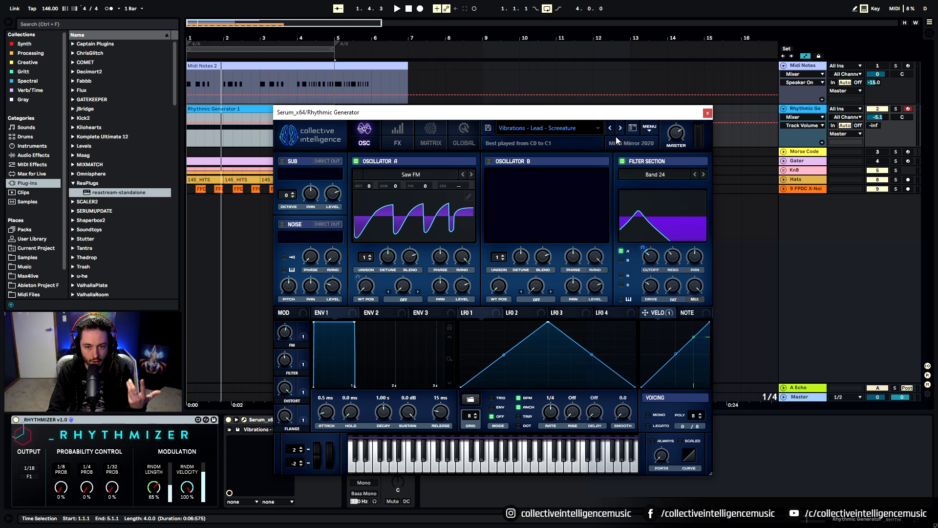
{"action": "left_click", "coordinate": [538, 130]}
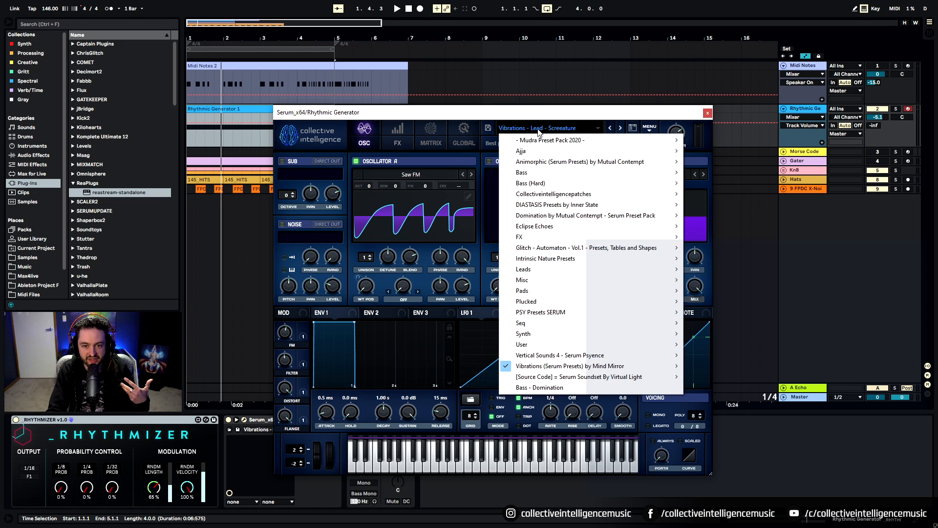
{"action": "left_click", "coordinate": [588, 118]}
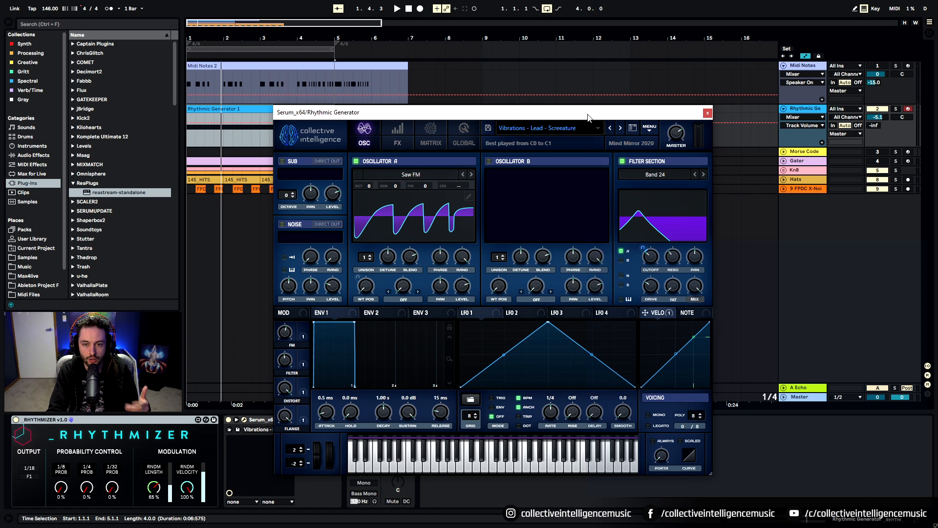
{"action": "left_click", "coordinate": [707, 114]}
{"action": "key", "text": "space"}
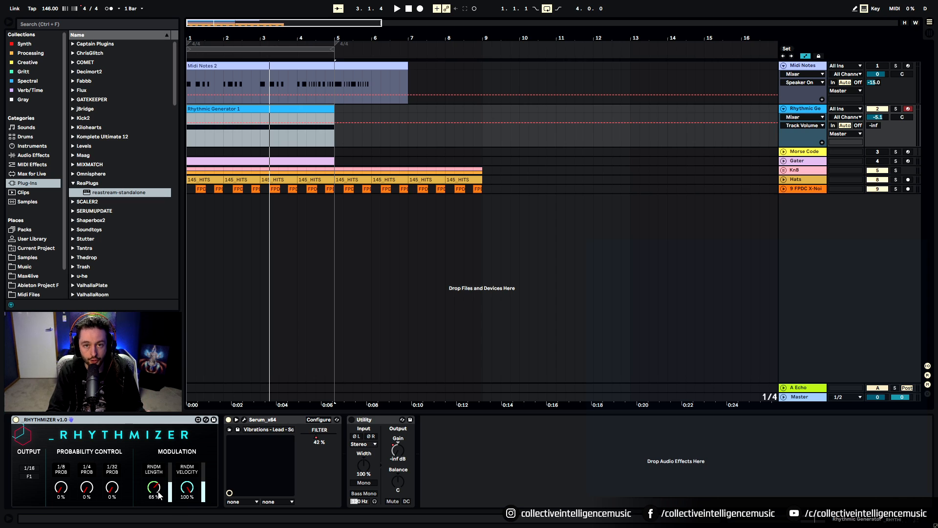
- Try RHYTHMIZER's RNDM LENGTH at 1 %, play the loop and set it to 100 %
{"action": "left_click_drag", "start_coordinate": [159, 495], "coordinate": [159, 518]}
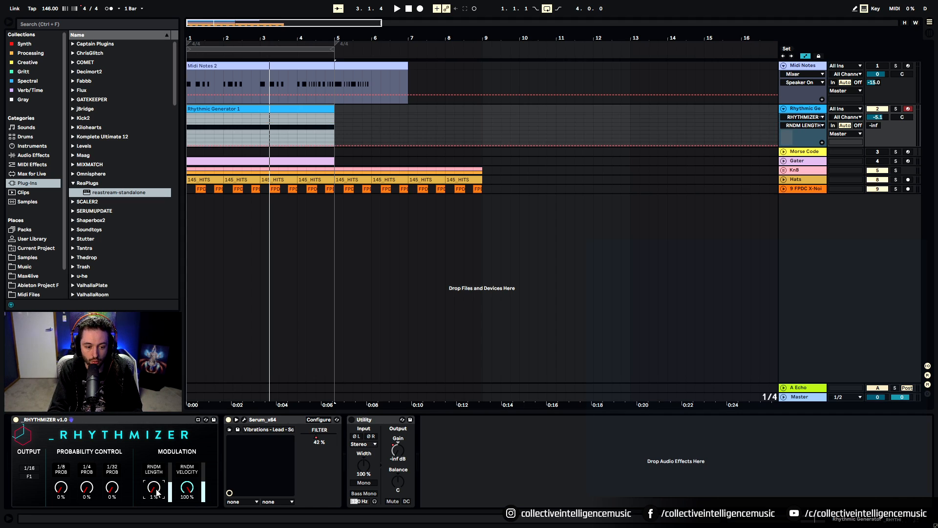
{"action": "key", "text": "space"}
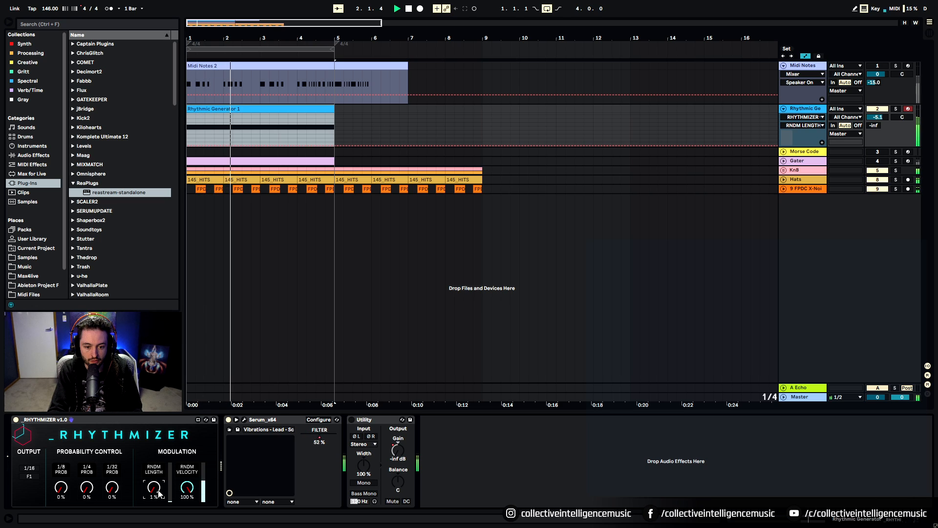
{"action": "left_click_drag", "start_coordinate": [159, 493], "coordinate": [159, 481]}
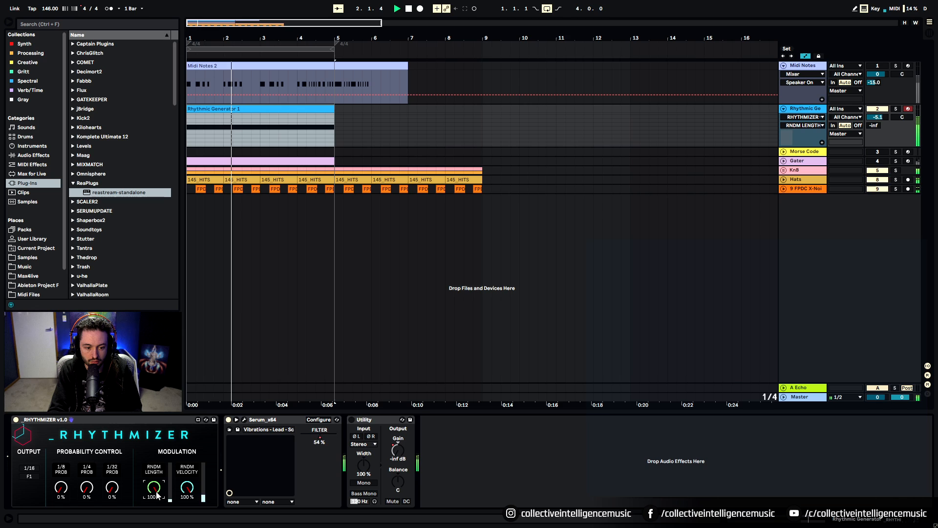
- Set RHYTHMIZER's RNDM LENGTH to 65 % while the loop plays and stop playback
{"action": "left_click_drag", "start_coordinate": [157, 494], "coordinate": [157, 511]}
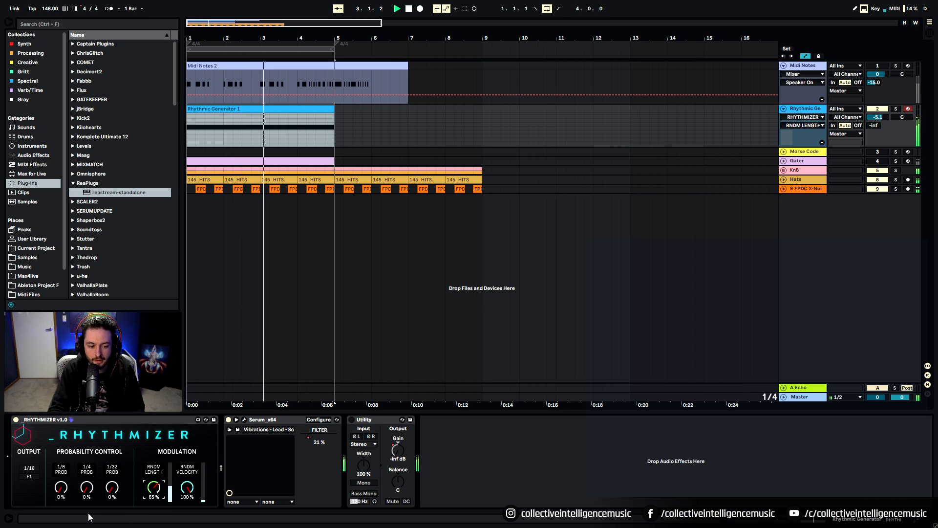
{"action": "key", "text": "space"}
- Try RHYTHMIZER's 1/8 PROB at 19 % and 1/4 PROB at 23 % while the loop plays, and reset both to 0 %
{"action": "left_click", "coordinate": [61, 488]}
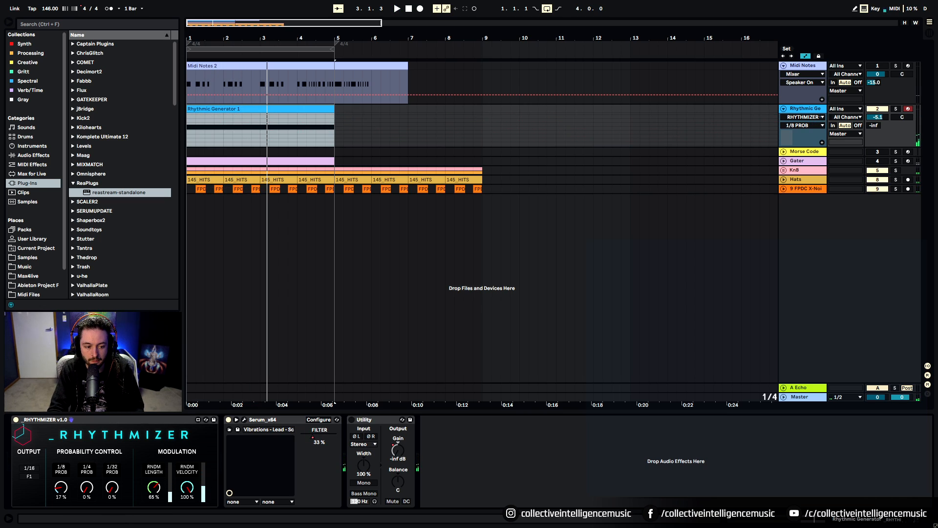
{"action": "key", "text": "space"}
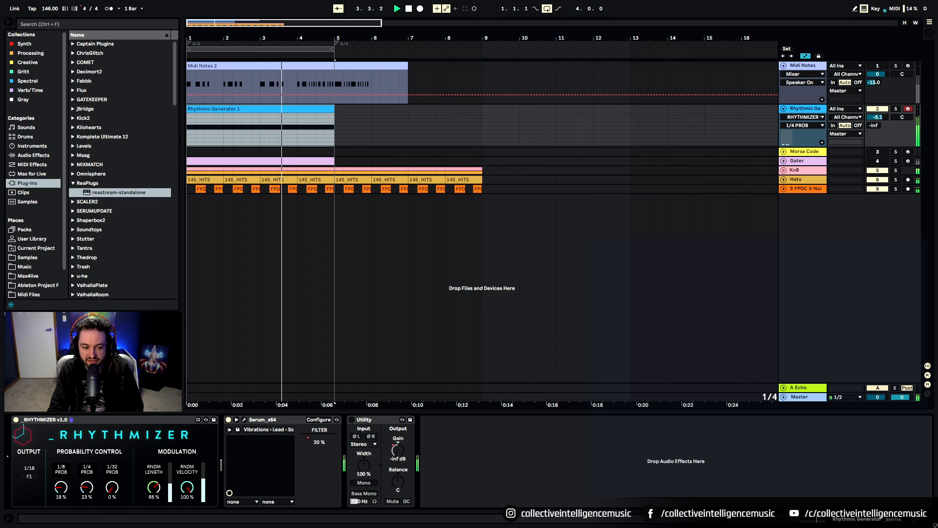
{"action": "left_click_drag", "start_coordinate": [91, 494], "coordinate": [92, 476]}
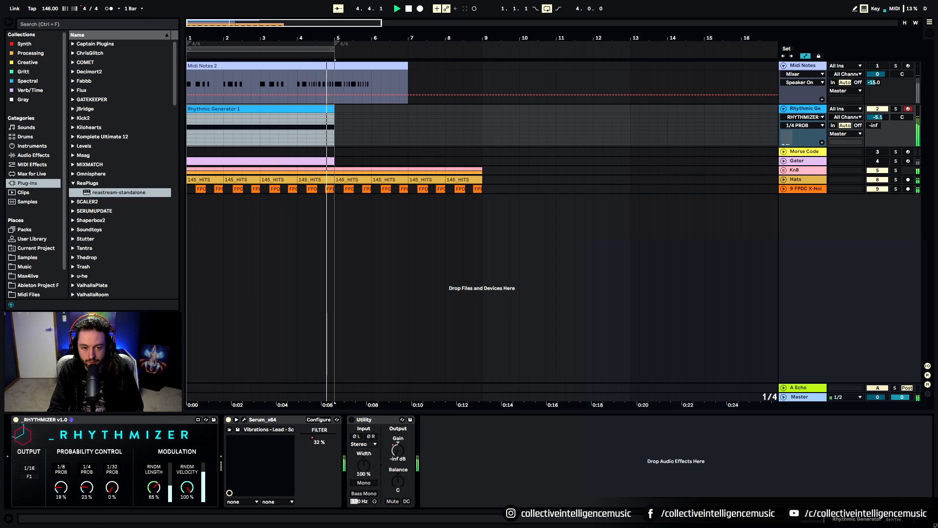
{"action": "double_click", "coordinate": [89, 493]}
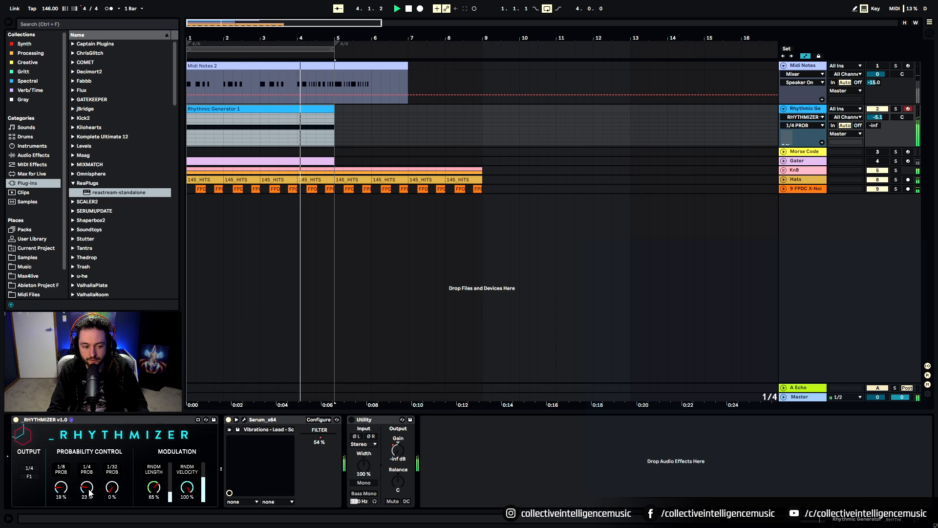
{"action": "double_click", "coordinate": [59, 491]}
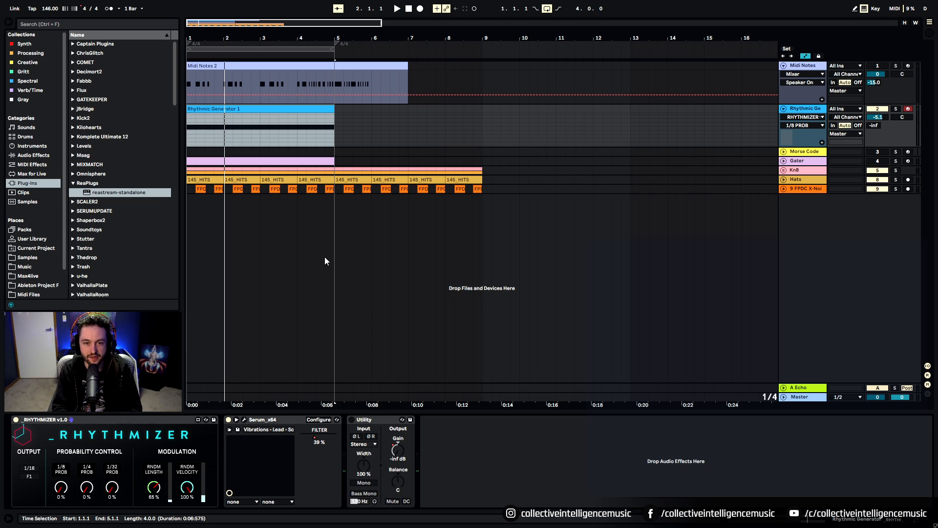
- Duplicate the Rhythmic Generator track and freeze and flatten the copy to audio
{"action": "right_click", "coordinate": [808, 110]}
{"action": "left_click", "coordinate": [829, 131]}
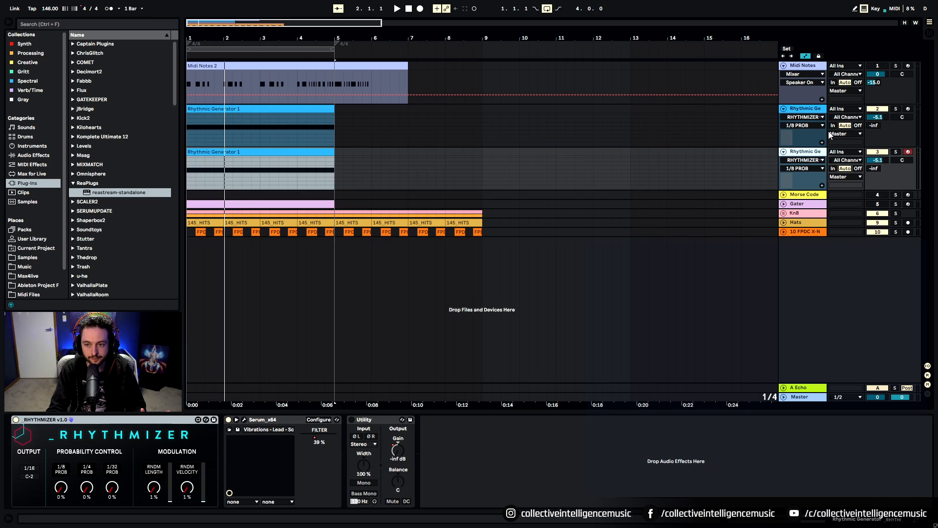
{"action": "right_click", "coordinate": [810, 152]}
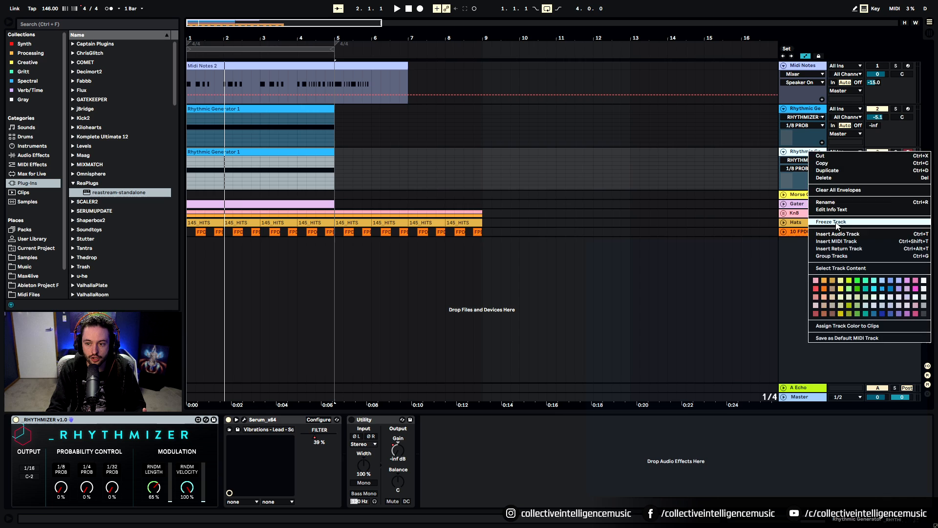
{"action": "left_click", "coordinate": [816, 224]}
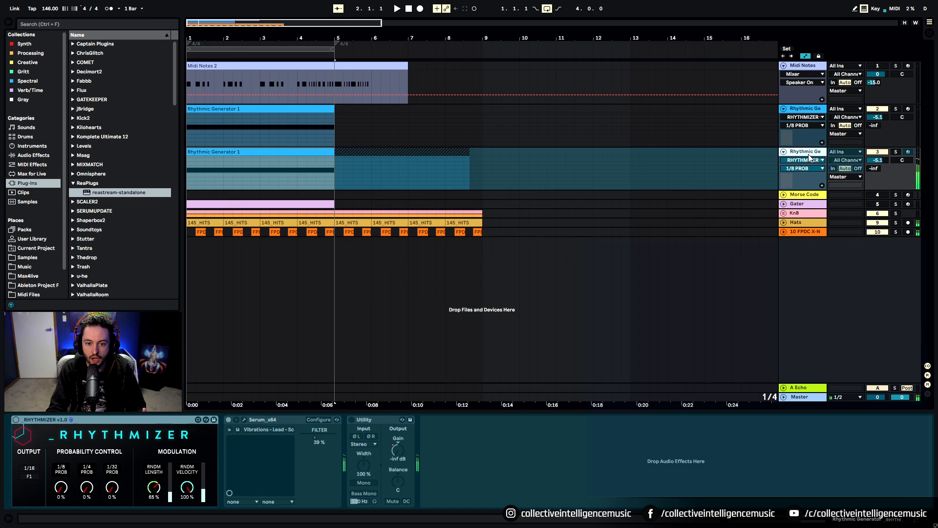
{"action": "right_click", "coordinate": [809, 158]}
{"action": "left_click", "coordinate": [826, 227]}
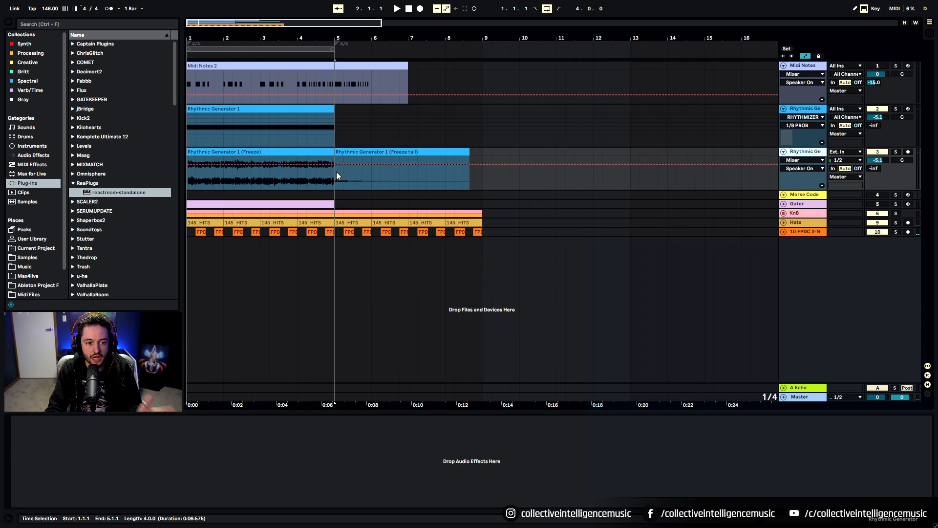
- Hide the automation and split the flattened audio clip at 1.2, 1.4, 2.1 and 2.3
{"action": "left_click", "coordinate": [805, 57]}
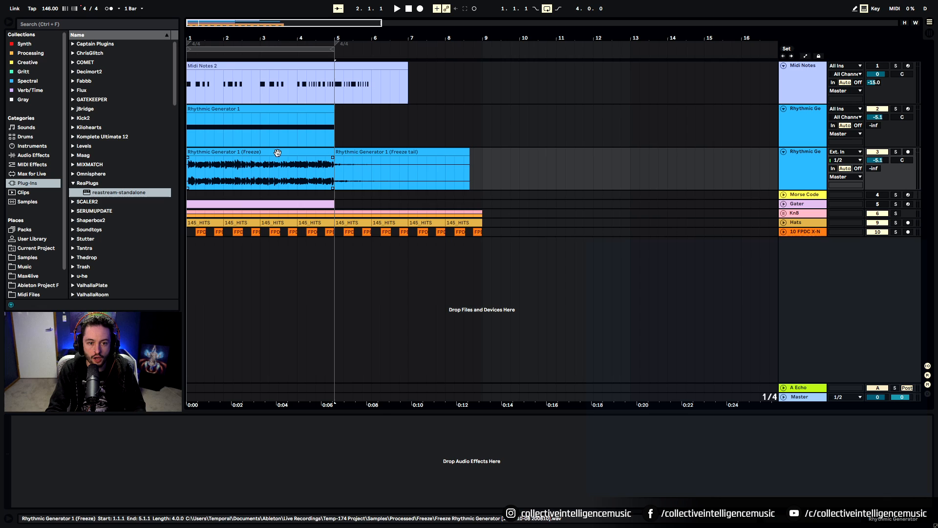
{"action": "left_click", "coordinate": [199, 183]}
{"action": "left_click_drag", "start_coordinate": [198, 37], "coordinate": [257, 66]}
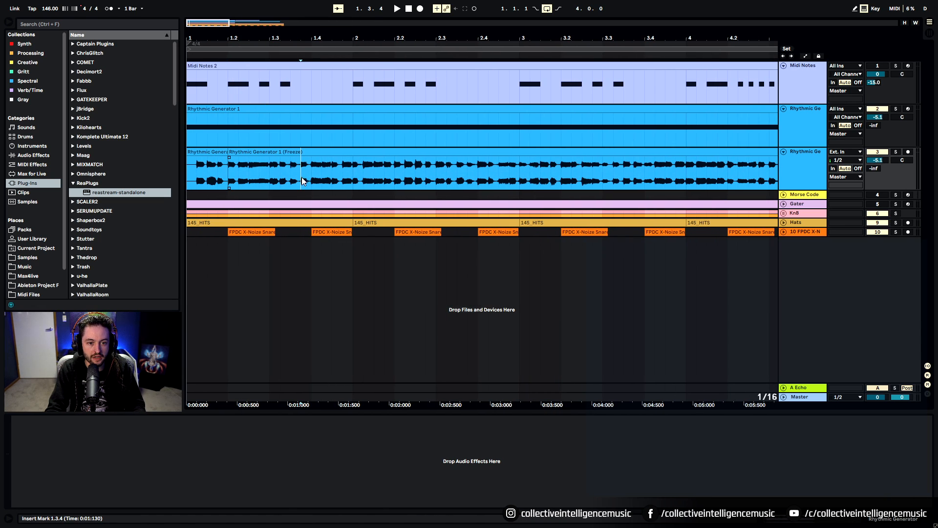
{"action": "left_click", "coordinate": [436, 178]}
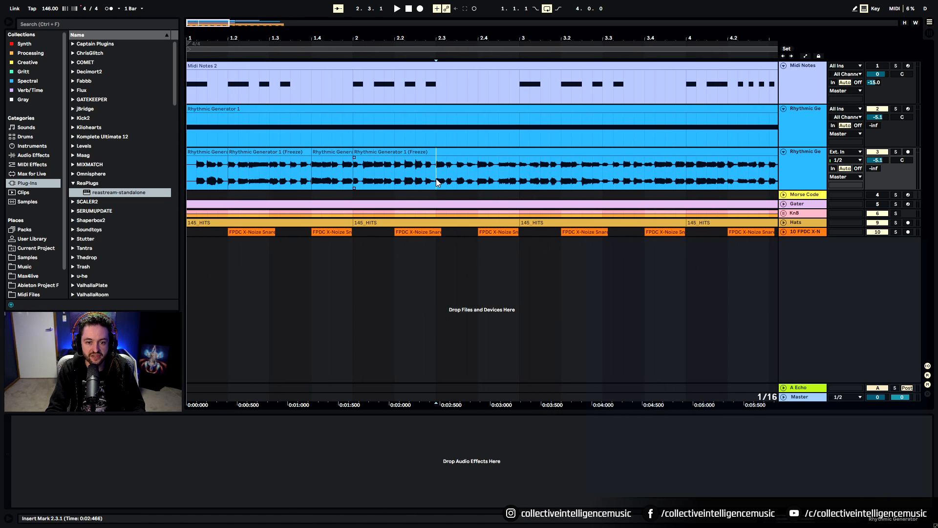
- Space out the audio pieces by moving them to 1.3, 2.2 and 3.1, and the remaining clip with its tail to 5.2
{"action": "key", "text": "minus"}
{"action": "left_click", "coordinate": [368, 152]}
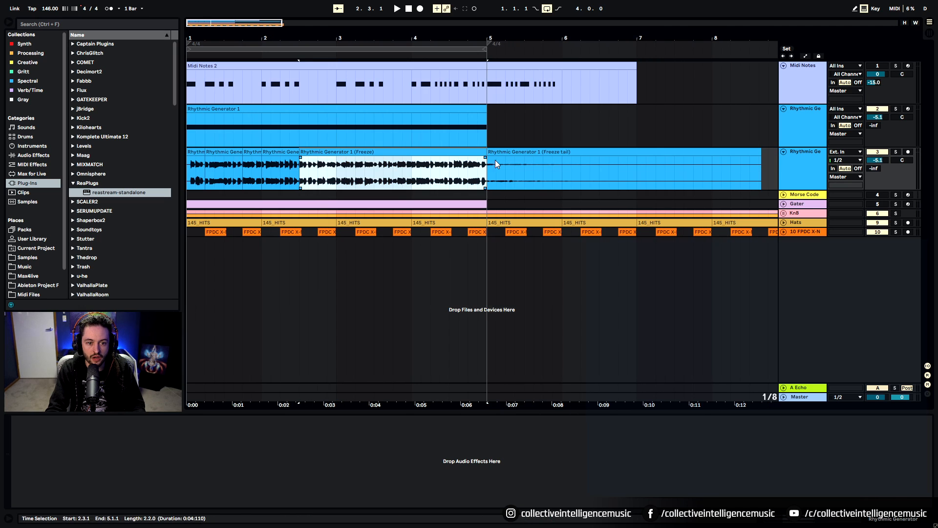
{"action": "left_click", "coordinate": [504, 152], "text": "shift"}
{"action": "left_click_drag", "start_coordinate": [325, 152], "coordinate": [530, 163]}
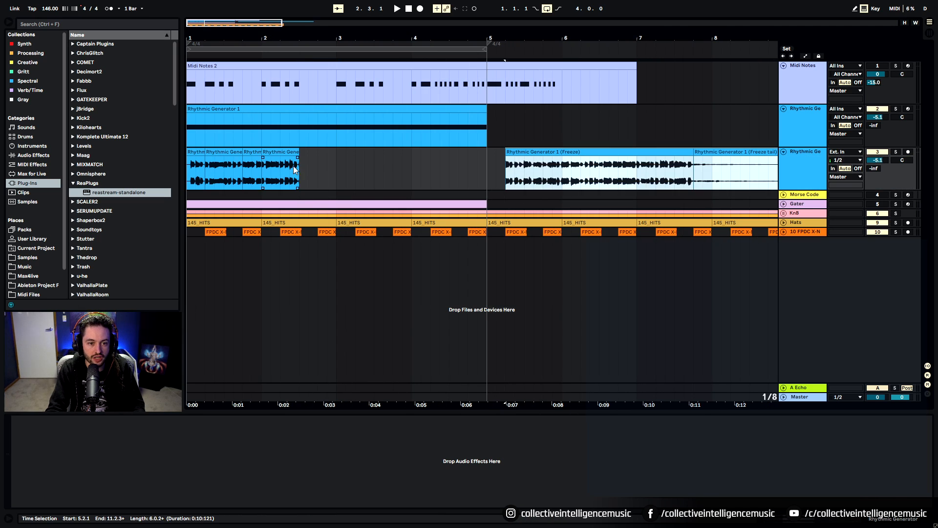
{"action": "left_click_drag", "start_coordinate": [280, 152], "coordinate": [353, 158]}
{"action": "mouse_move", "coordinate": [250, 152]}
{"action": "left_mouse_down"}
{"action": "mouse_move", "coordinate": [289, 153]}
{"action": "mouse_move", "coordinate": [234, 152]}
{"action": "mouse_move", "coordinate": [253, 153]}
{"action": "left_mouse_up"}
{"action": "left_click", "coordinate": [198, 178]}
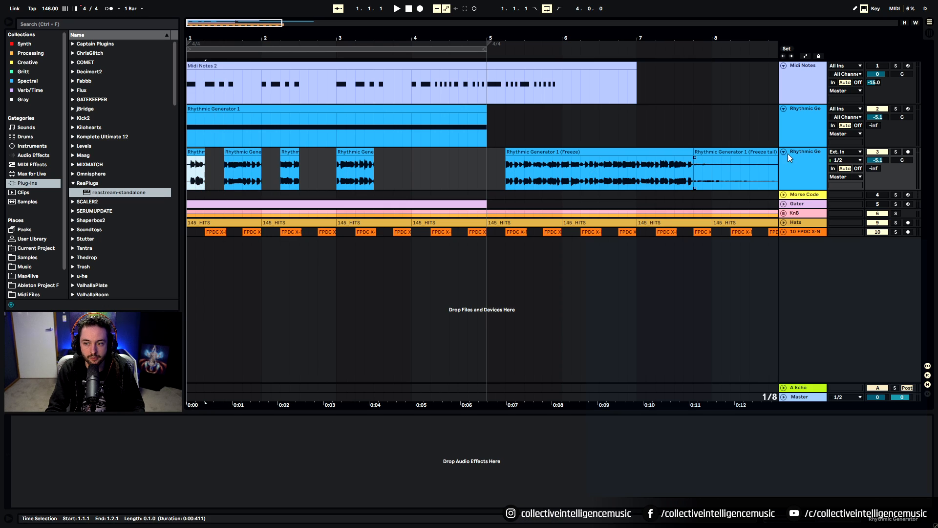
- Deactivate the original Rhythmic Generator track and play the chopped audio with the drum and bass loop
{"action": "key", "text": "space"}
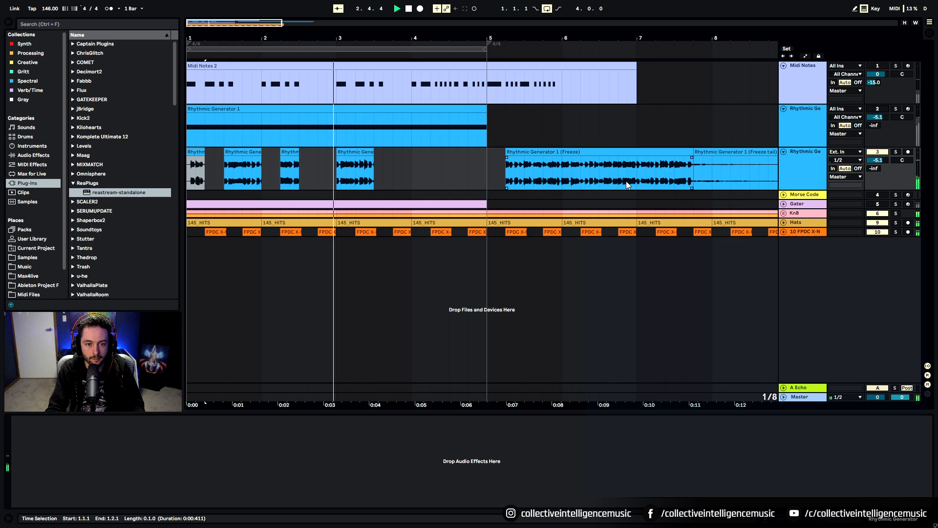
{"action": "key", "text": "space"}
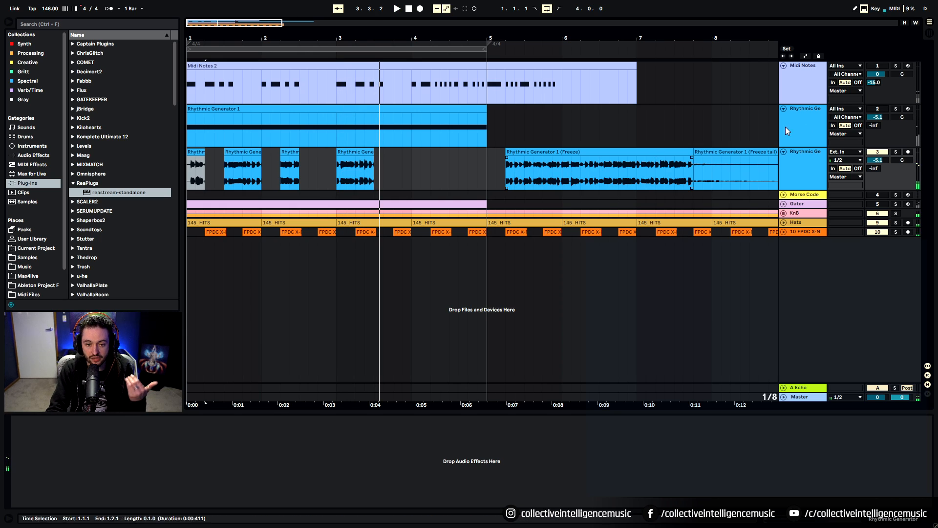
{"action": "left_click", "coordinate": [868, 112]}
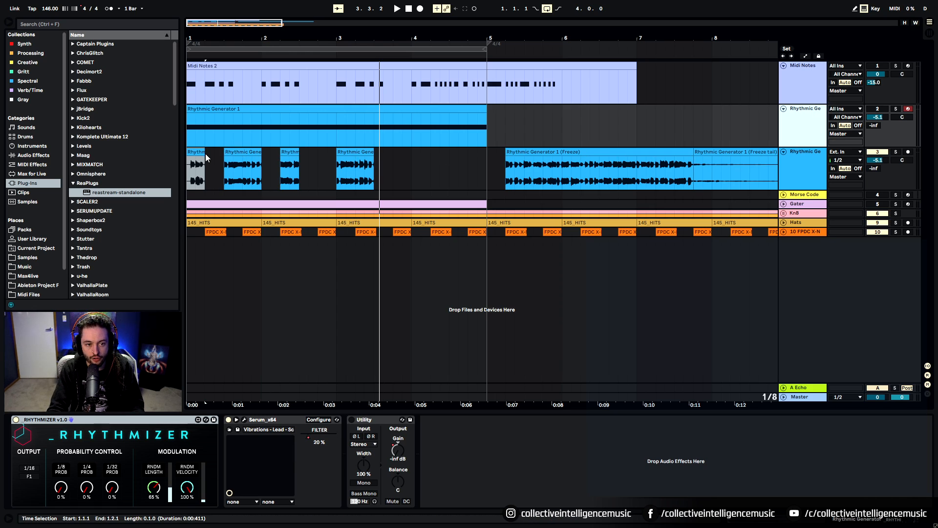
{"action": "left_click_drag", "start_coordinate": [206, 154], "coordinate": [275, 159]}
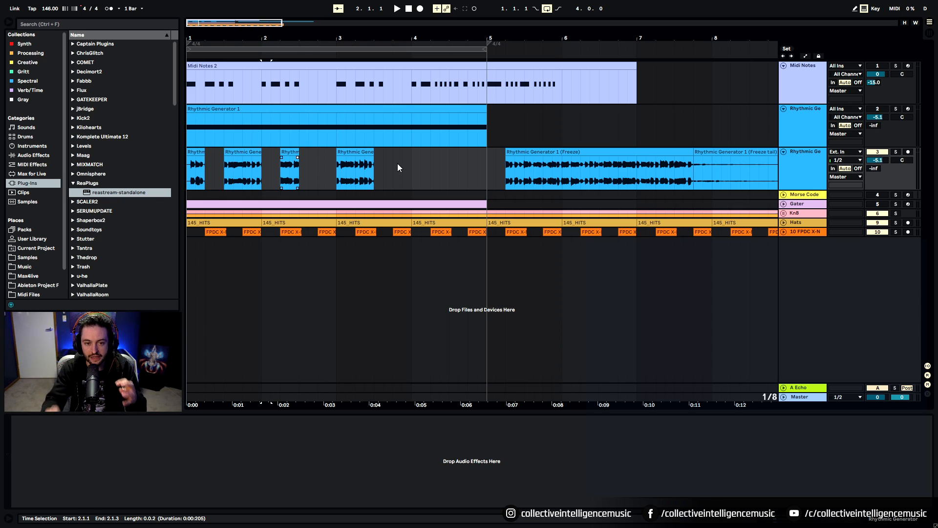
{"action": "left_click", "coordinate": [351, 164]}
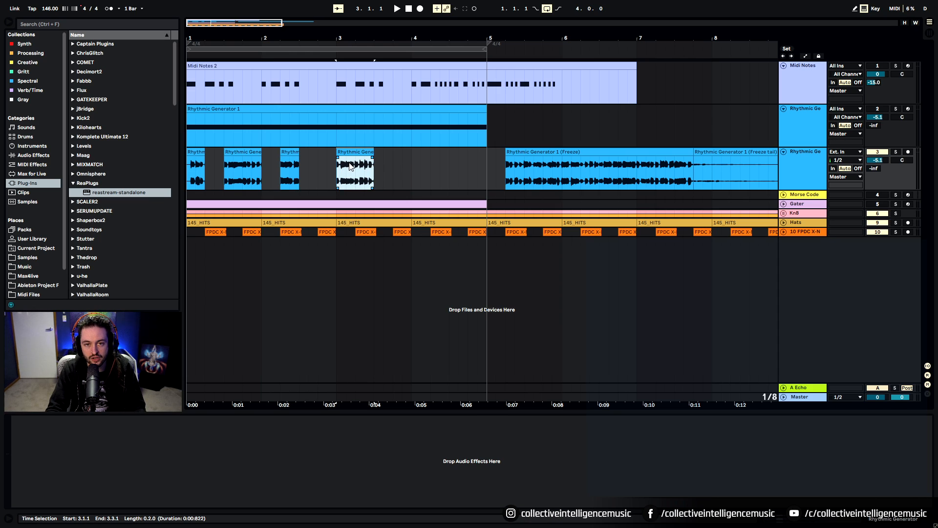
{"action": "left_click", "coordinate": [402, 172]}
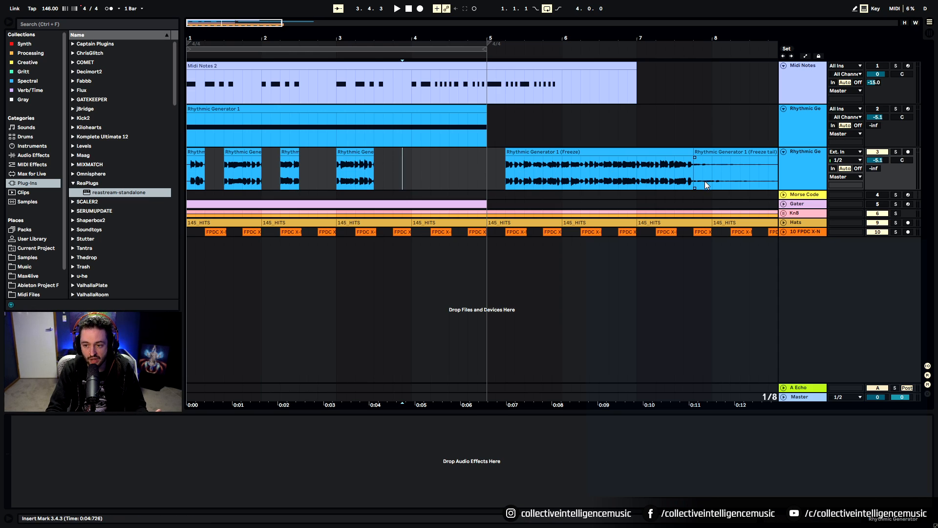
- Activate the Midi Notes and original Rhythmic Generator tracks, deactivate the chopped audio track and select the Rhythmic Generator MIDI clip
{"action": "left_click", "coordinate": [896, 153]}
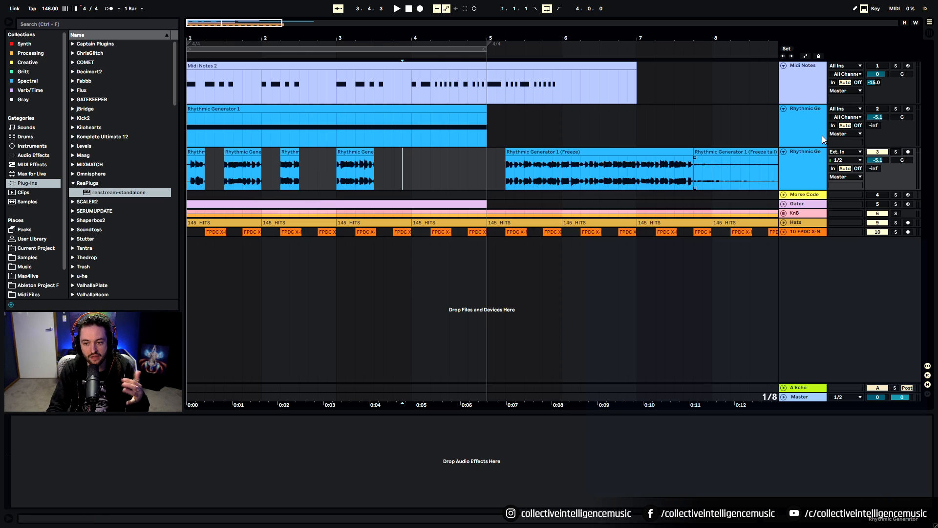
{"action": "left_click", "coordinate": [793, 83]}
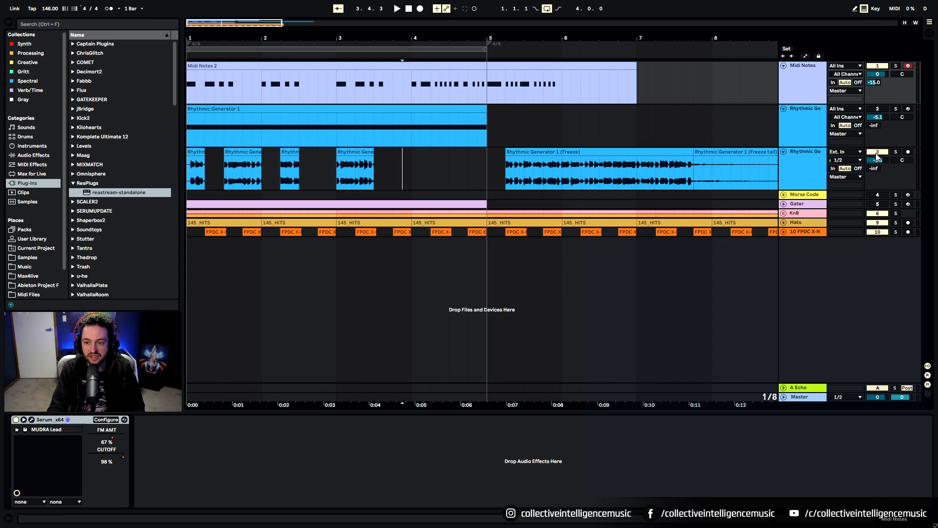
{"action": "left_click", "coordinate": [402, 109]}
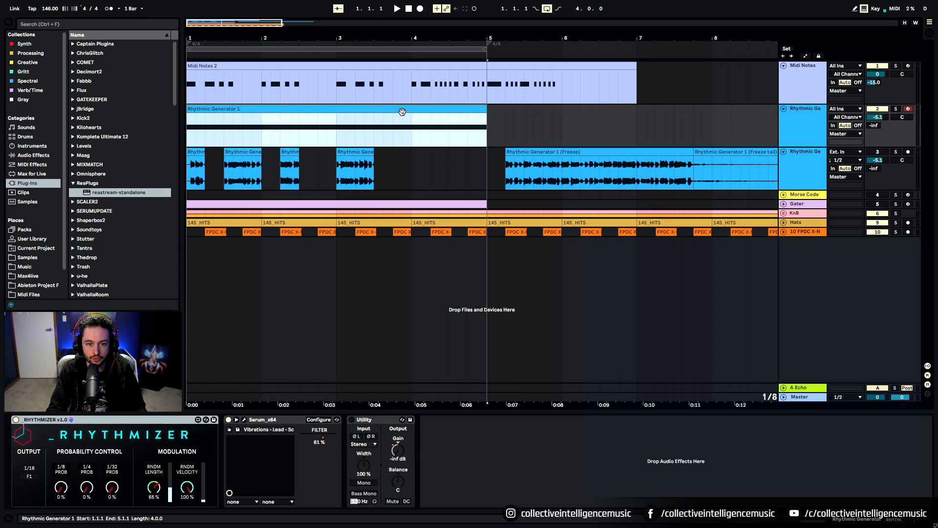
- Turn on the Utility device on the Rhythmic Generator track and show its Gain automation
{"action": "right_click", "coordinate": [398, 450]}
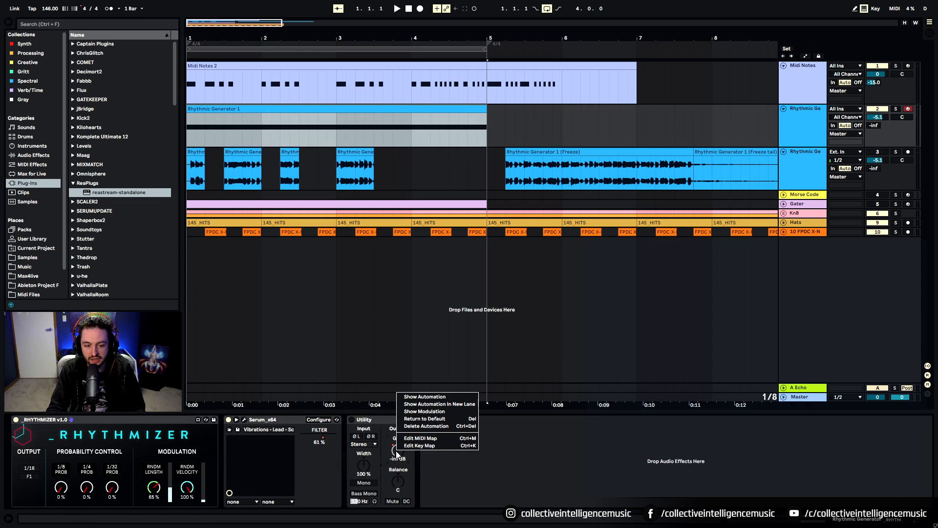
{"action": "left_click", "coordinate": [425, 400]}
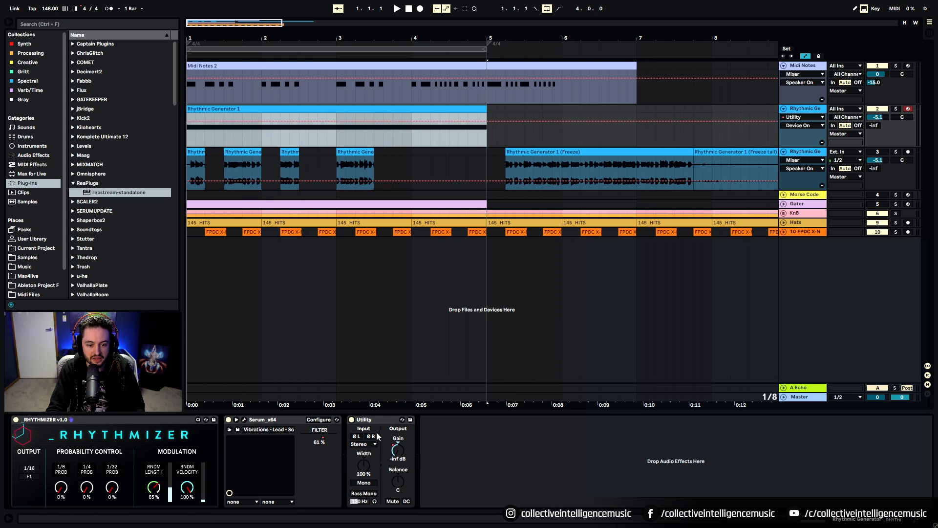
{"action": "right_click", "coordinate": [402, 450]}
{"action": "left_click", "coordinate": [421, 454]}
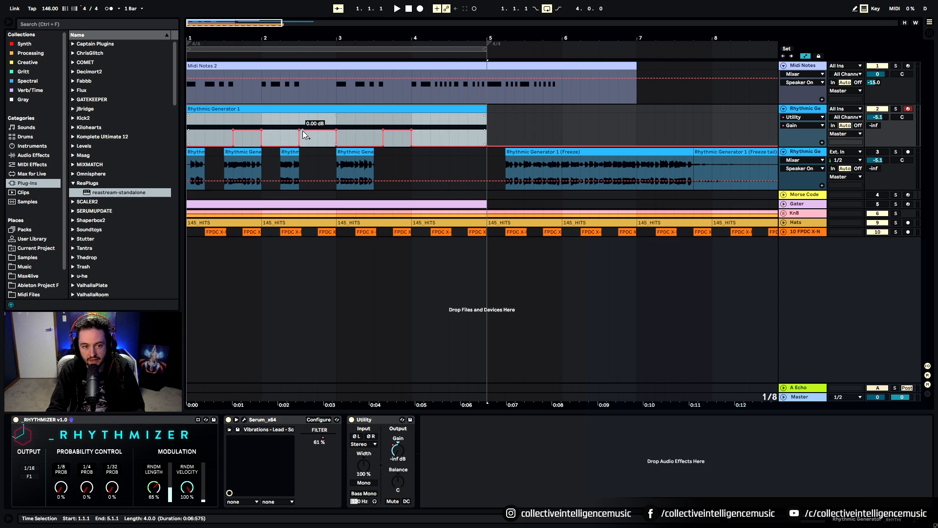
- Play the loop from the start and raise the Rhythmic Generator track's A-Echo send to -14.0
{"action": "left_click", "coordinate": [191, 127]}
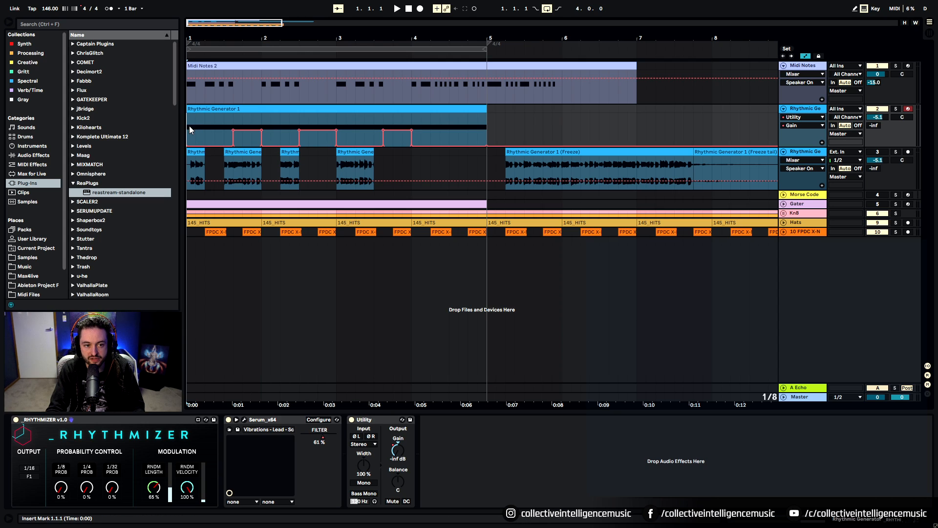
{"action": "key", "text": "space"}
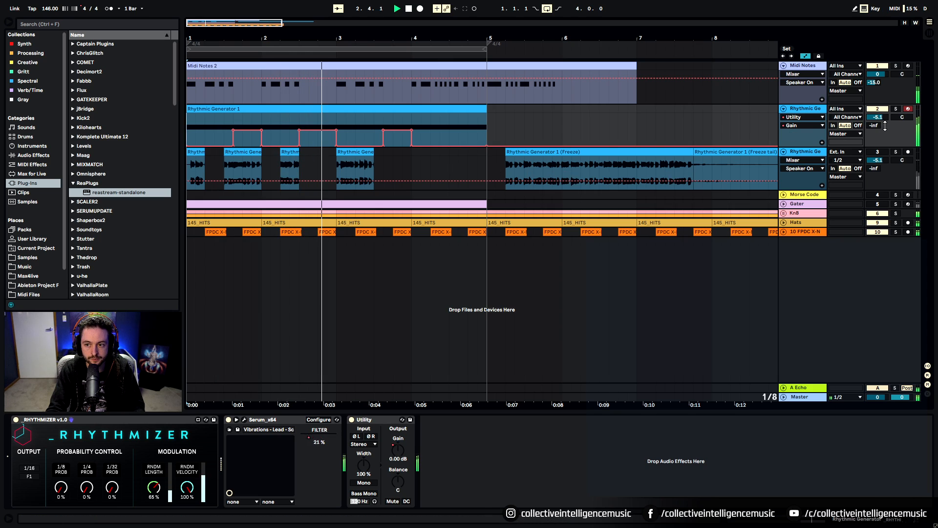
{"action": "left_click_drag", "start_coordinate": [873, 126], "coordinate": [873, 90]}
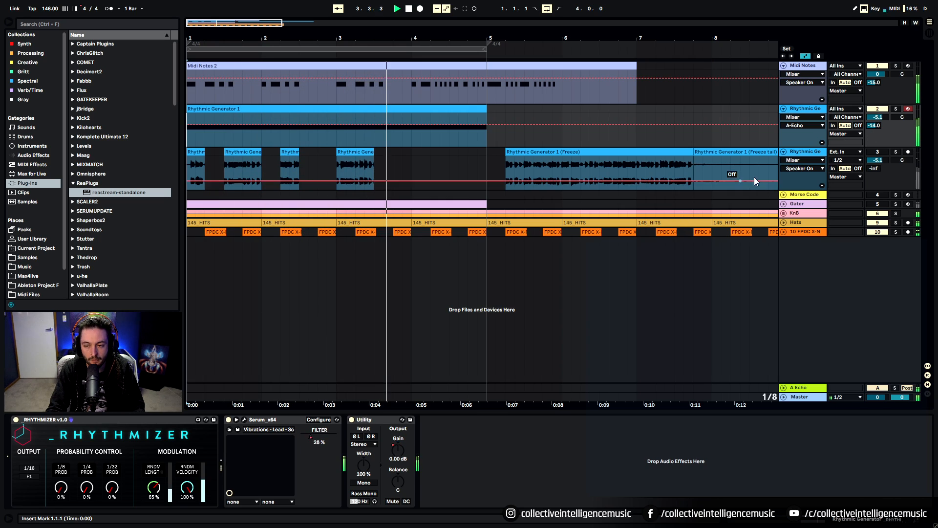
{"action": "key", "text": "space"}
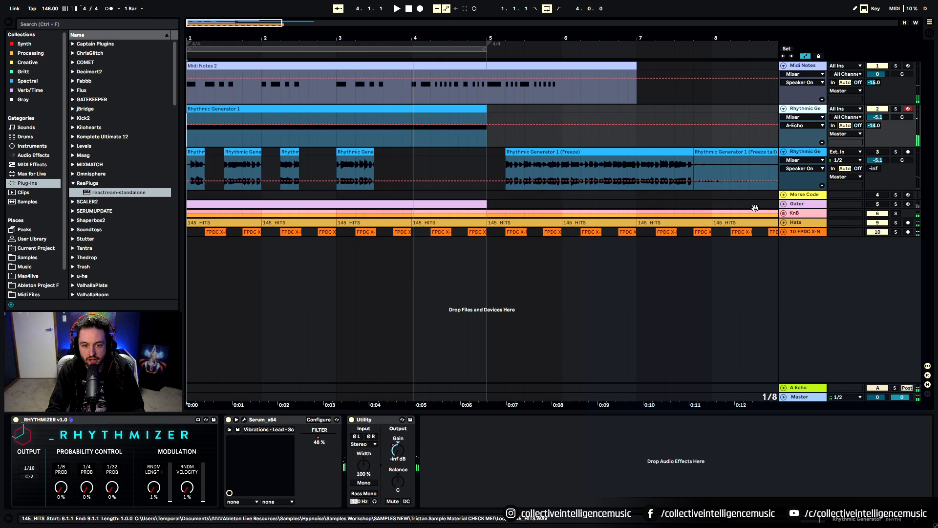
- Duplicate the Rhythmic Generator MIDI track
{"action": "key", "text": "ctrl+d"}
{"action": "right_click", "coordinate": [811, 155]}
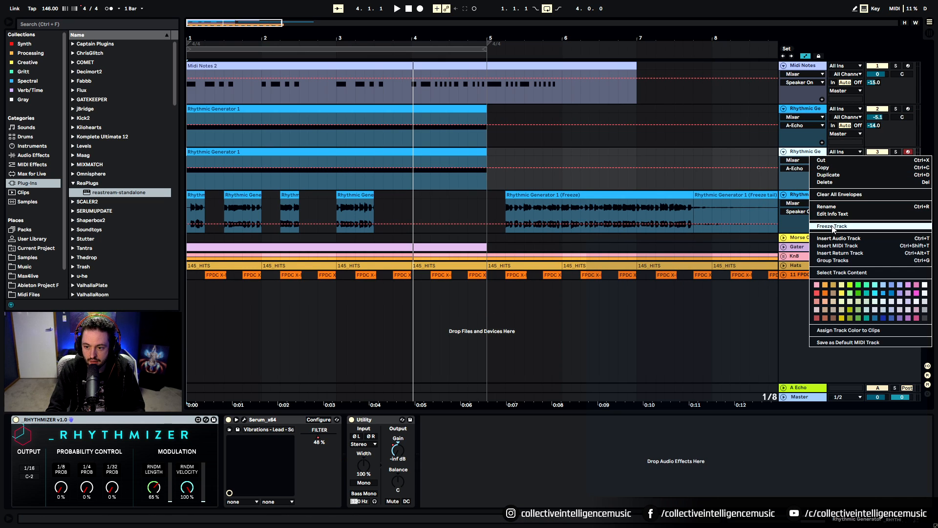
{"action": "left_click", "coordinate": [503, 151]}
- Extend the duplicated track's MIDI clip to bar 17 and lengthen its F1 note to fill the clip
{"action": "left_click", "coordinate": [483, 152]}
{"action": "scroll", "coordinate": [485, 156], "scroll_direction": "down", "scroll_amount": 4}
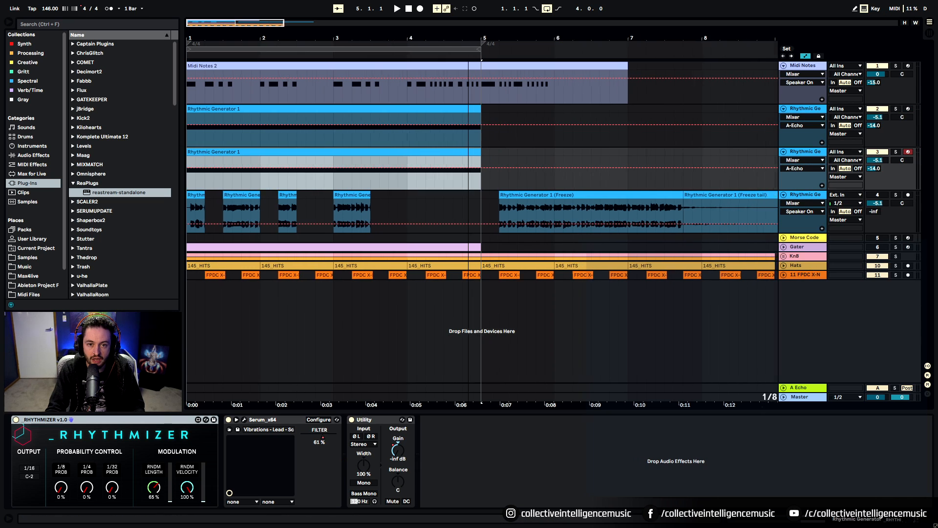
{"action": "left_click_drag", "start_coordinate": [308, 152], "coordinate": [678, 163]}
{"action": "left_click", "coordinate": [785, 519]}
{"action": "left_click_drag", "start_coordinate": [338, 449], "coordinate": [932, 442]}
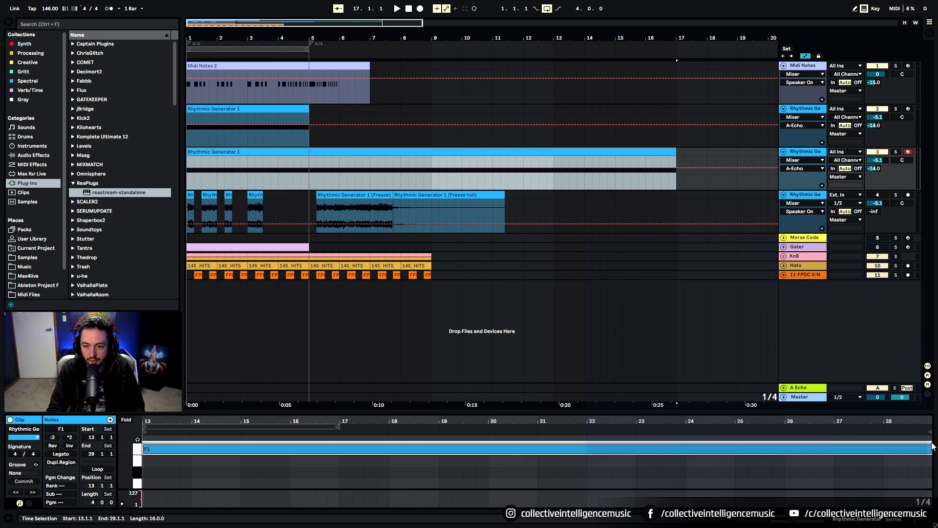
- Show the duplicated track's Utility Gain automation and repeat its four-bar gating pattern through to bar 17
{"action": "left_click", "coordinate": [797, 152]}
{"action": "left_click", "coordinate": [892, 520]}
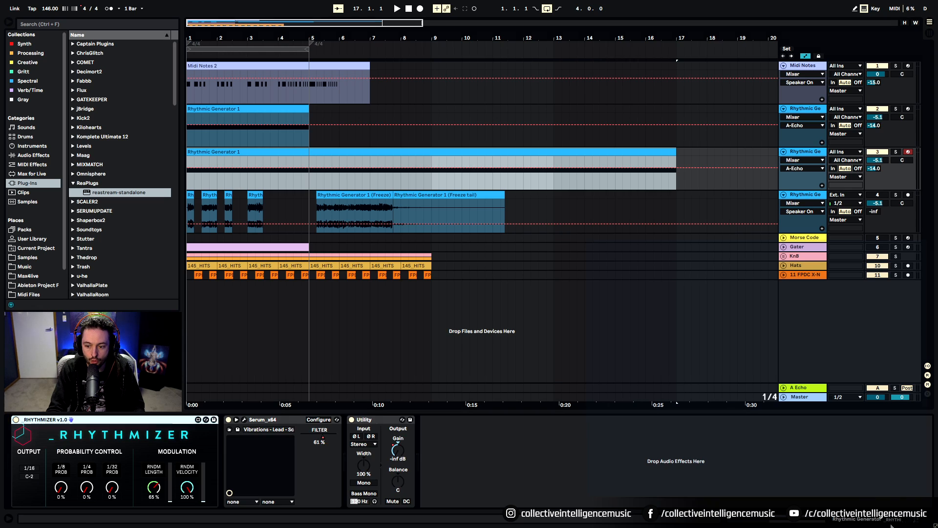
{"action": "right_click", "coordinate": [399, 464]}
{"action": "left_click", "coordinate": [416, 398]}
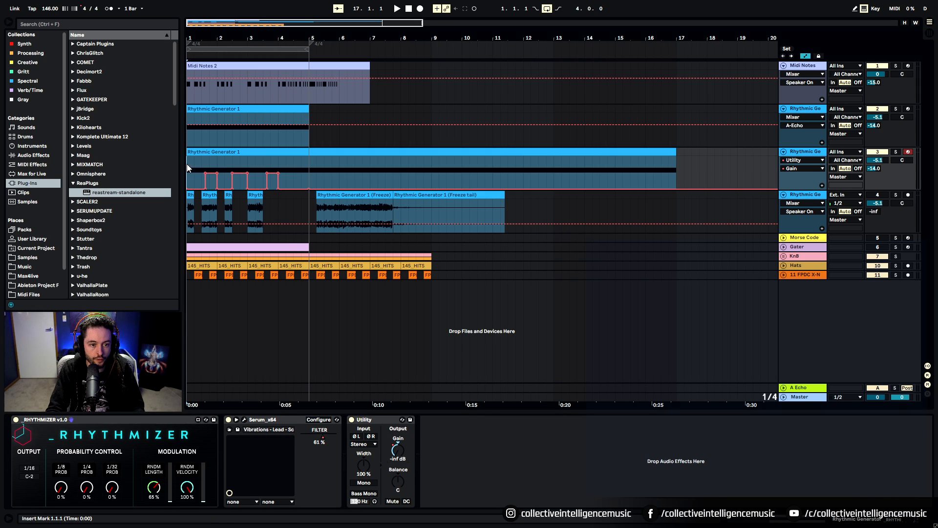
{"action": "left_click_drag", "start_coordinate": [304, 170], "coordinate": [188, 169]}
{"action": "key", "text": "ctrl+d"}
{"action": "key", "text": "ctrl+d"}
{"action": "key", "text": "ctrl+d"}
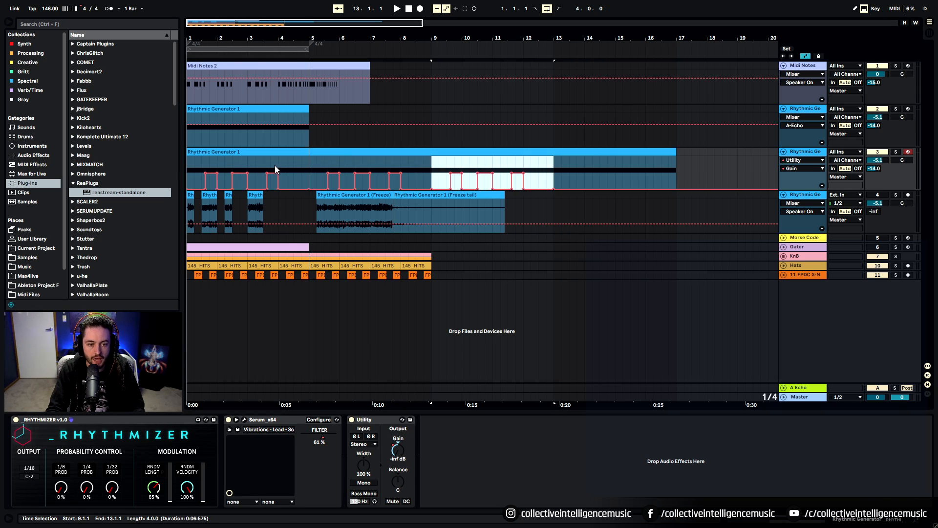
- Freeze the duplicated Rhythmic Generator track and flatten it to audio
{"action": "right_click", "coordinate": [805, 153]}
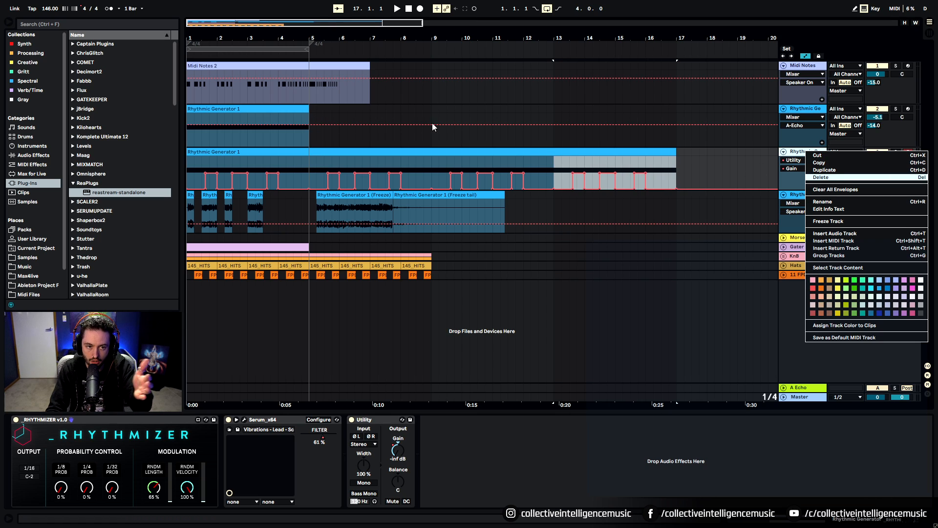
{"action": "left_click", "coordinate": [829, 221]}
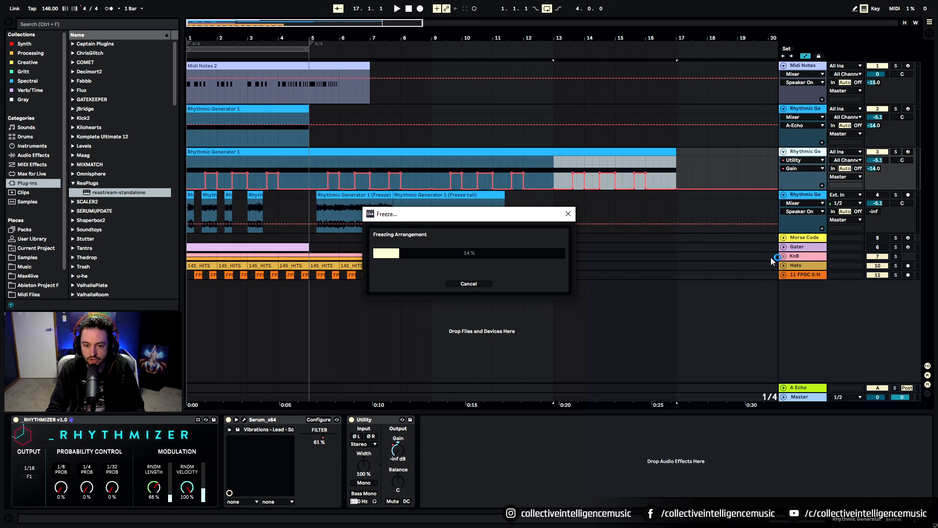
{"action": "right_click", "coordinate": [808, 156]}
{"action": "left_click", "coordinate": [833, 230]}
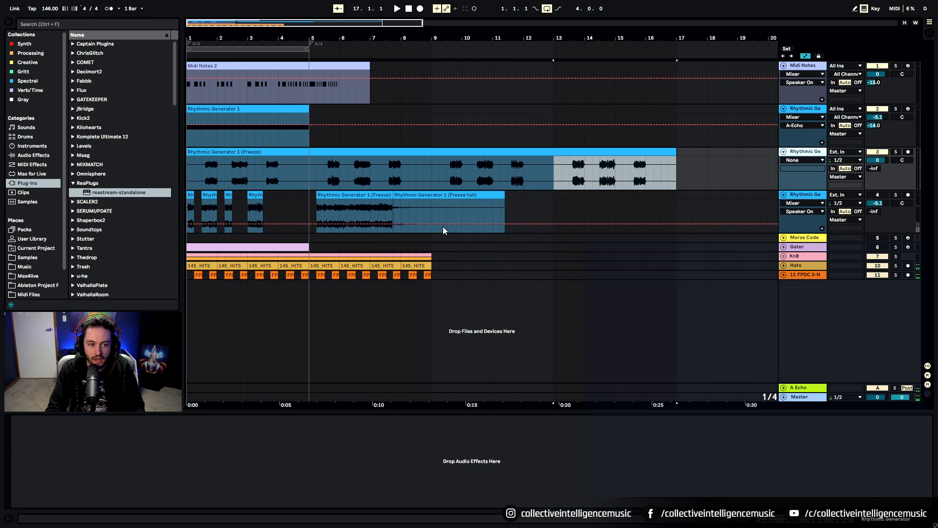
- Mute the original Rhythmic Generator MIDI track and play the flattened audio from 1.3.1
{"action": "left_click", "coordinate": [206, 182]}
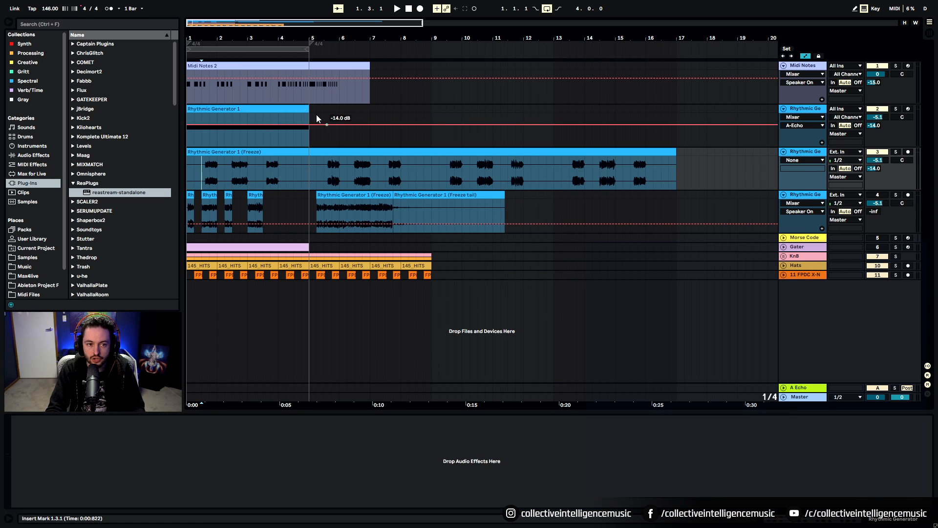
{"action": "left_click_drag", "start_coordinate": [203, 35], "coordinate": [222, 163]}
{"action": "key", "text": "space"}
{"action": "left_click", "coordinate": [879, 109]}
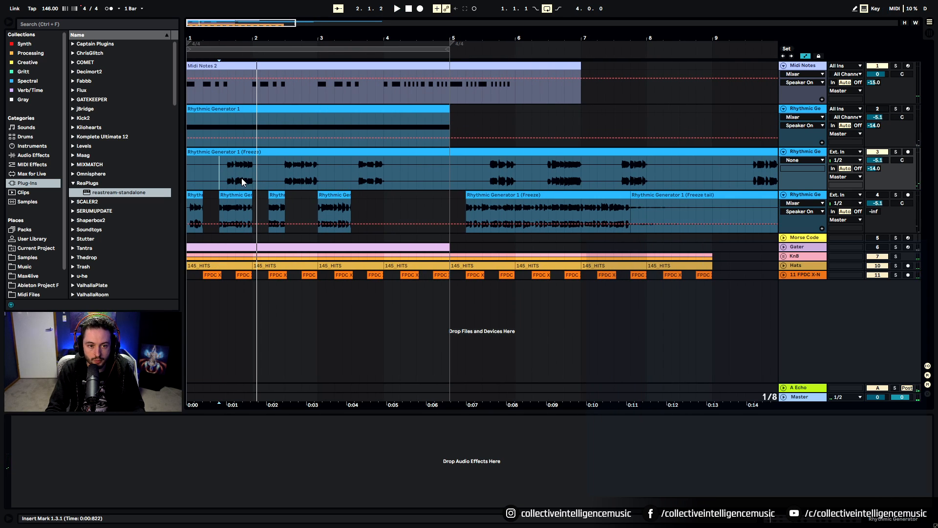
{"action": "key", "text": "space"}
{"action": "key", "text": "space"}
{"action": "left_click", "coordinate": [227, 181]}
{"action": "key", "text": "space"}
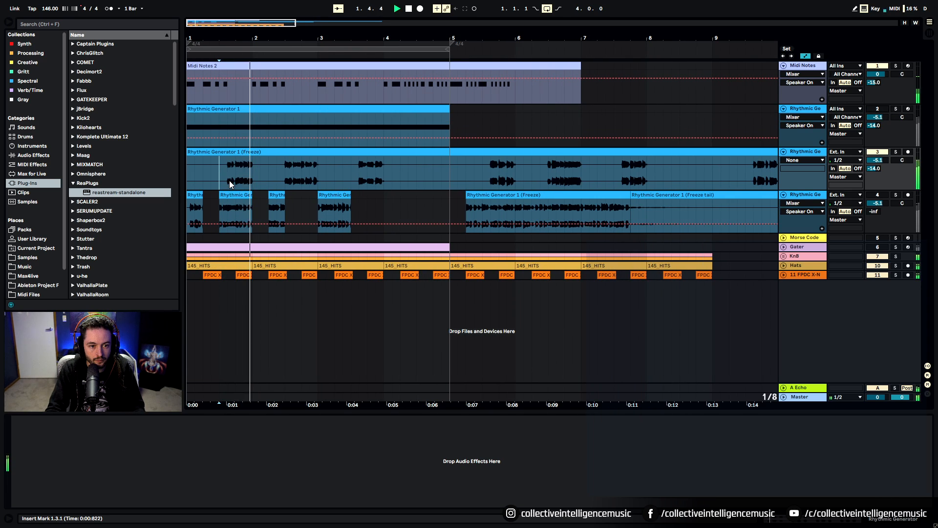
{"action": "key", "text": "space"}
- Split the flattened clip ahead of its first burst so the new clip starts at 1.3.1, and give it a long fade-in
{"action": "key", "text": "ctrl+e"}
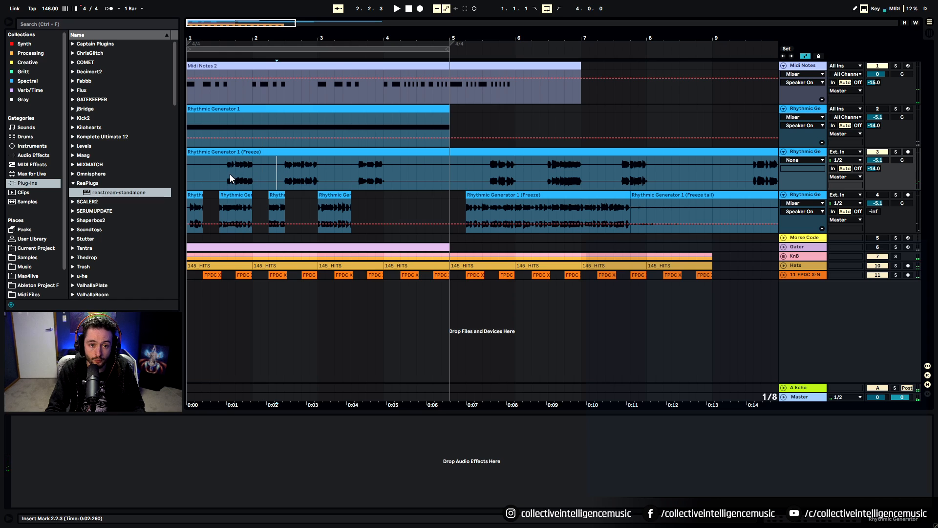
{"action": "left_click_drag", "start_coordinate": [209, 39], "coordinate": [210, 70]}
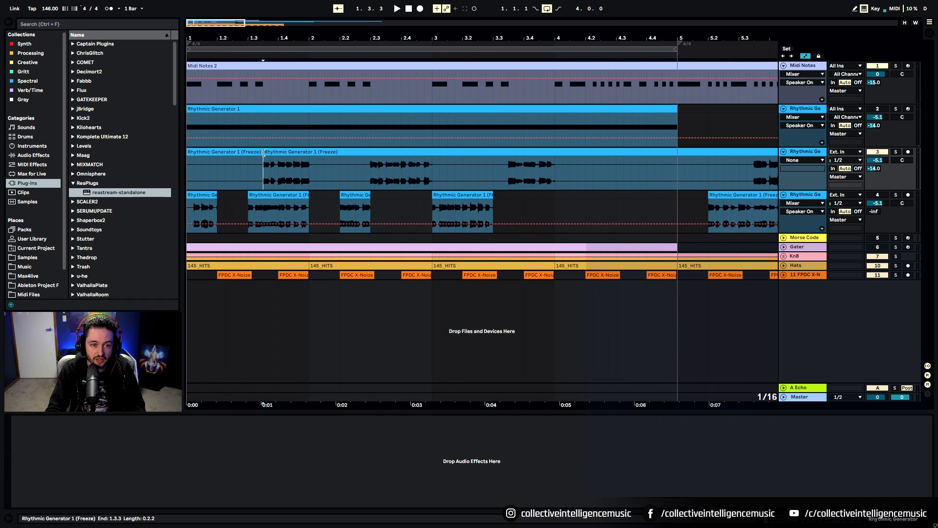
{"action": "left_click_drag", "start_coordinate": [263, 153], "coordinate": [248, 165]}
{"action": "left_click", "coordinate": [805, 57]}
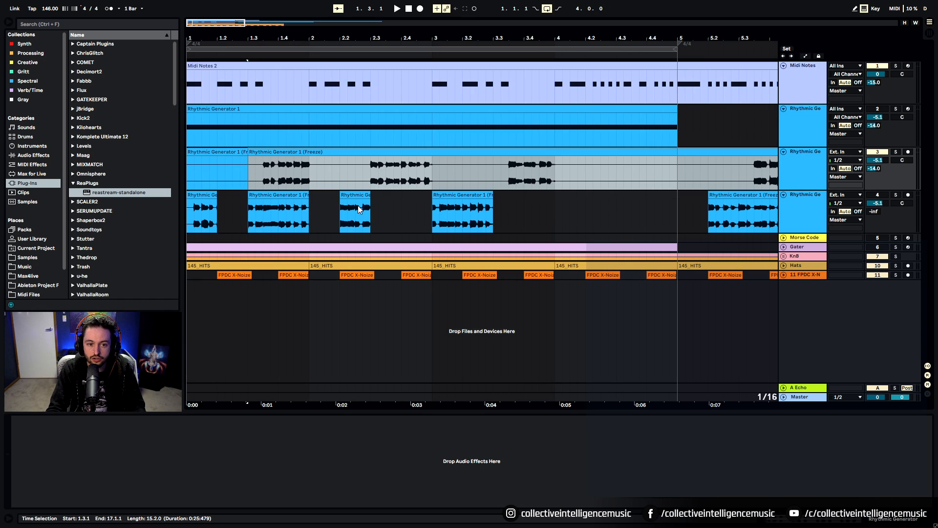
{"action": "left_click_drag", "start_coordinate": [249, 157], "coordinate": [292, 160]}
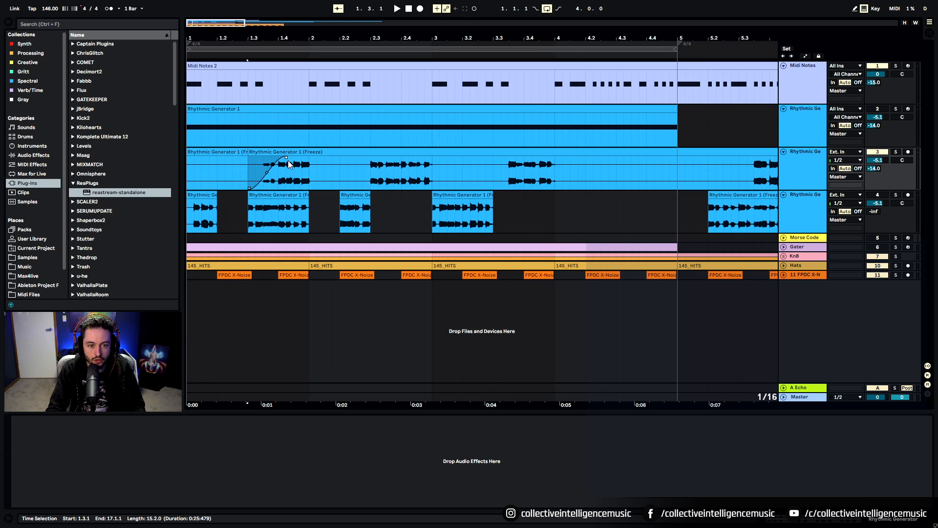
- Split off the first burst so its clip ends at 2.1.3 with a long fade-out, and play it back
{"action": "left_click", "coordinate": [308, 170]}
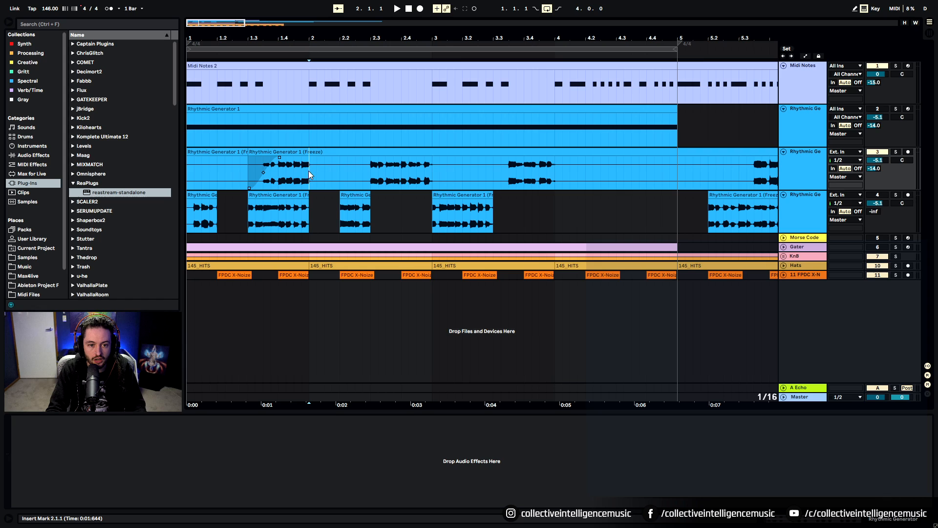
{"action": "key", "text": "ctrl+e"}
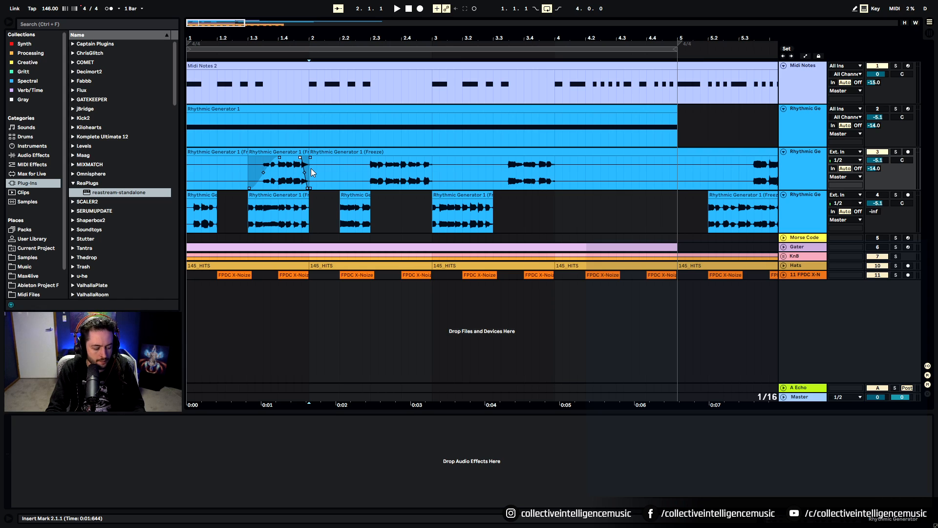
{"action": "left_click_drag", "start_coordinate": [308, 153], "coordinate": [281, 171]}
{"action": "key", "text": "space"}
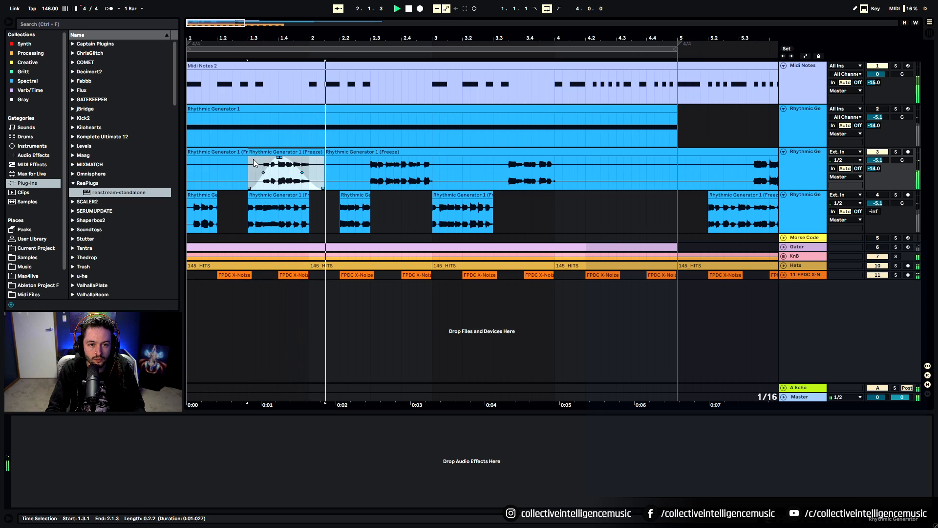
{"action": "key", "text": "space"}
- Play the flattened track's second burst from 2.3.1
{"action": "left_click", "coordinate": [370, 172]}
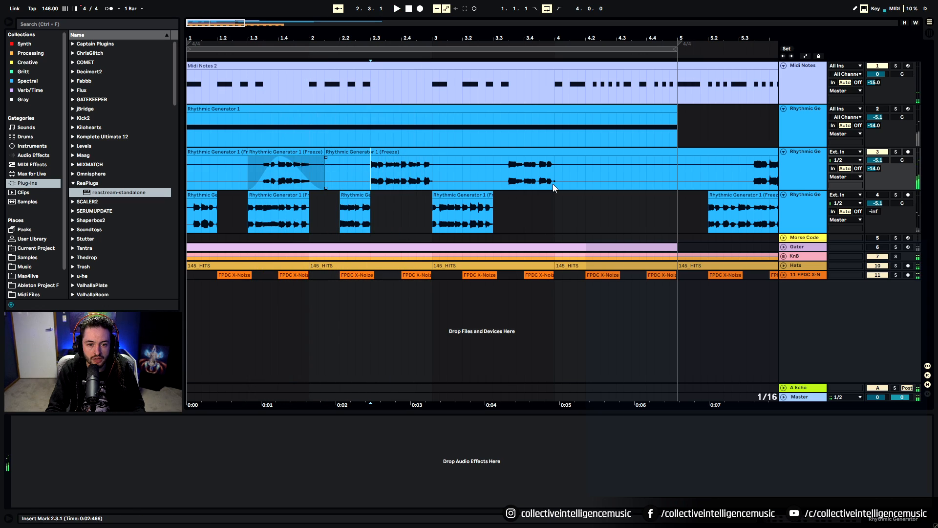
{"action": "key", "text": "space"}
{"action": "key", "text": "space"}
{"action": "key", "text": "space"}
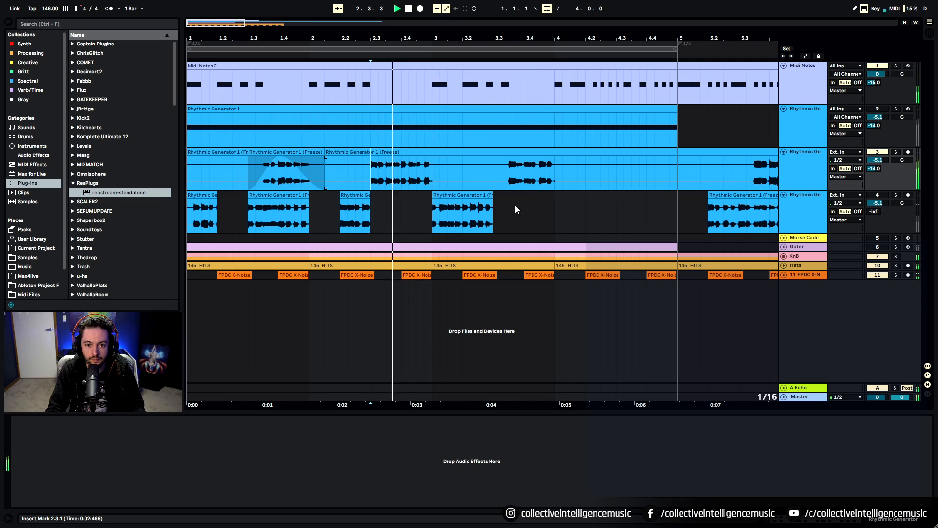
{"action": "key", "text": "space"}
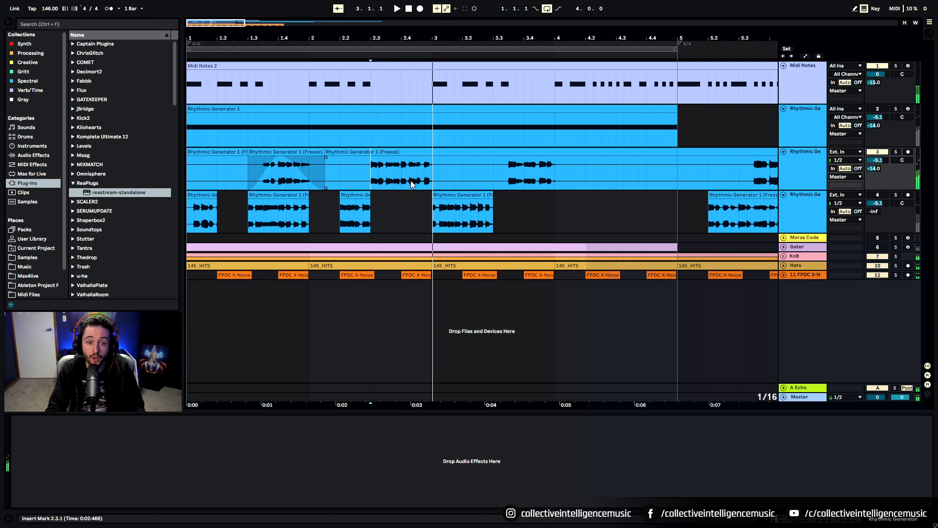
- Split out the second burst from 2.2.3 to 3.2.1, give it a long fade-in and fade-out, and play it back
{"action": "left_click", "coordinate": [360, 178]}
{"action": "key", "text": "ctrl+e"}
{"action": "left_click_drag", "start_coordinate": [357, 157], "coordinate": [401, 158]}
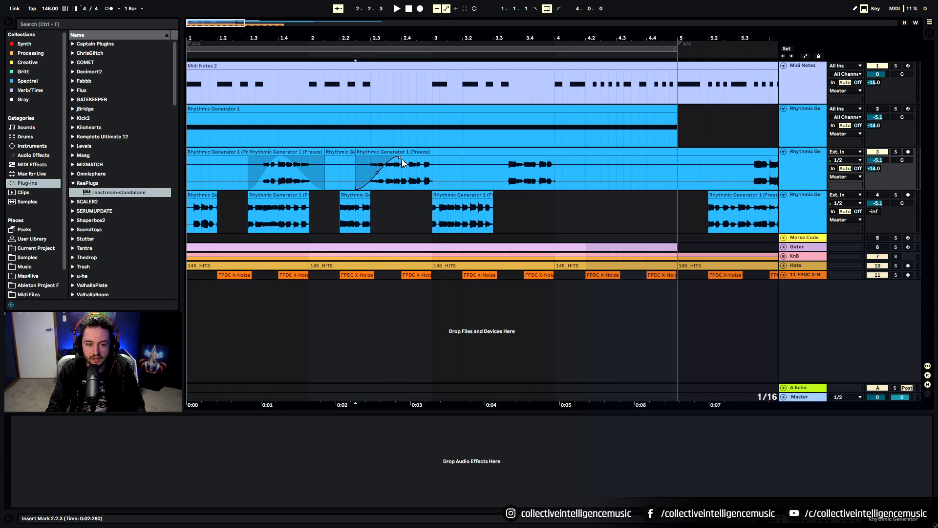
{"action": "left_click", "coordinate": [453, 181]}
{"action": "left_click", "coordinate": [463, 178]}
{"action": "key", "text": "ctrl+e"}
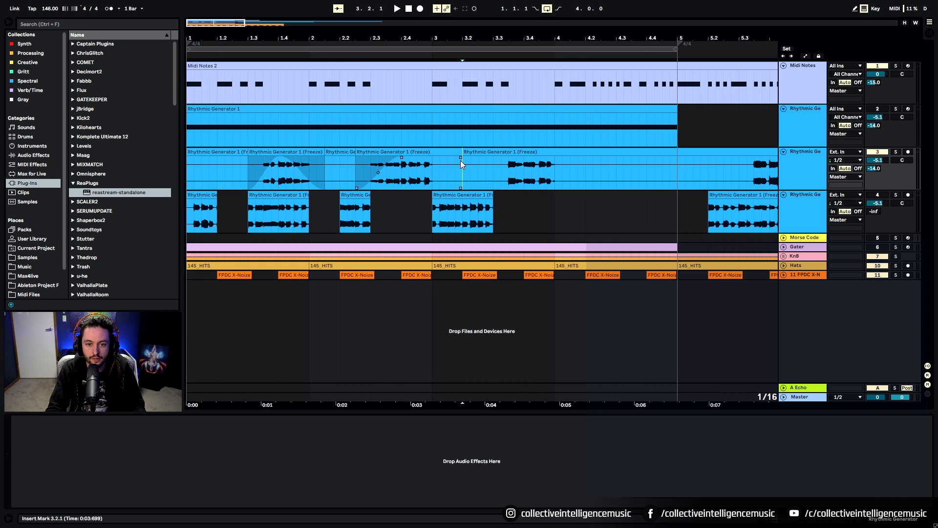
{"action": "left_click_drag", "start_coordinate": [401, 163], "coordinate": [399, 164]}
{"action": "left_click", "coordinate": [353, 169]}
{"action": "key", "text": "space"}
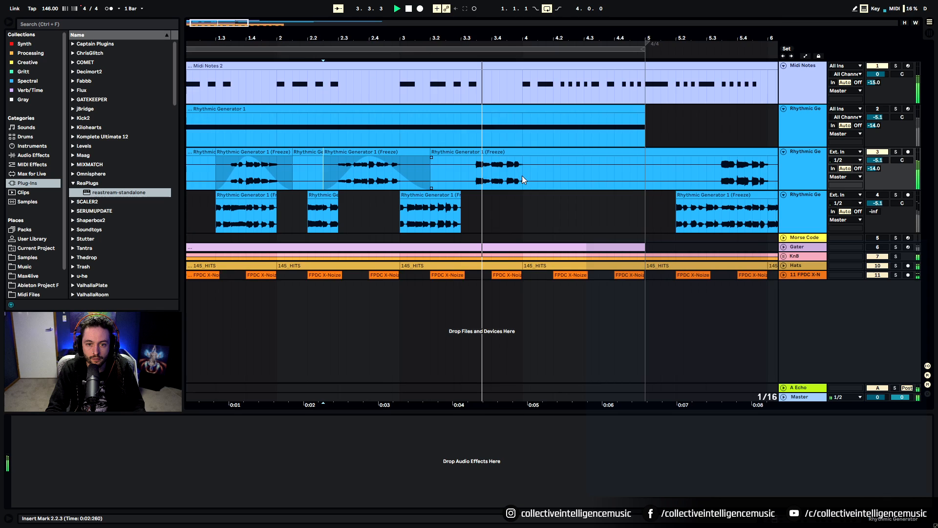
{"action": "key", "text": "space"}
- Split out the third burst from 3.3.1 to 4.1.3 and give it a long fade-in and fade-out
{"action": "left_click", "coordinate": [422, 173]}
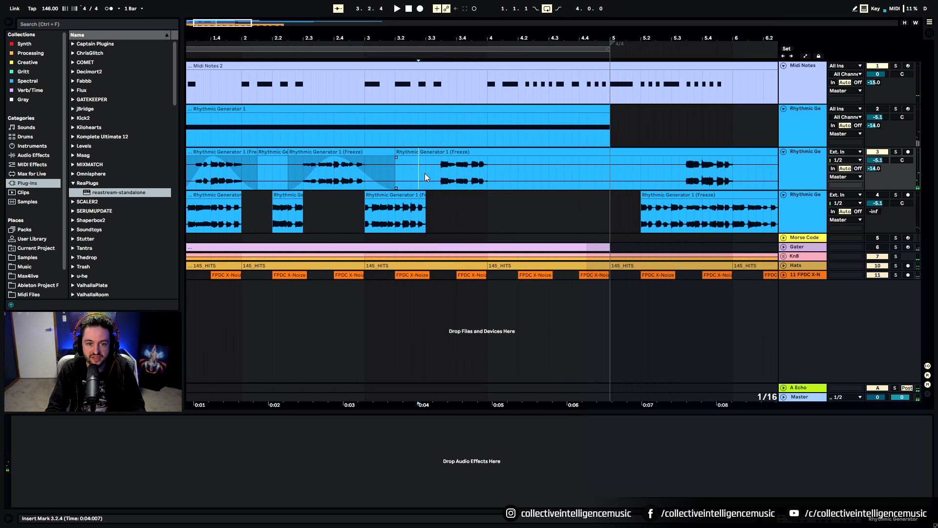
{"action": "left_click", "coordinate": [426, 173]}
{"action": "key", "text": "ctrl+e"}
{"action": "left_click_drag", "start_coordinate": [429, 157], "coordinate": [462, 154]}
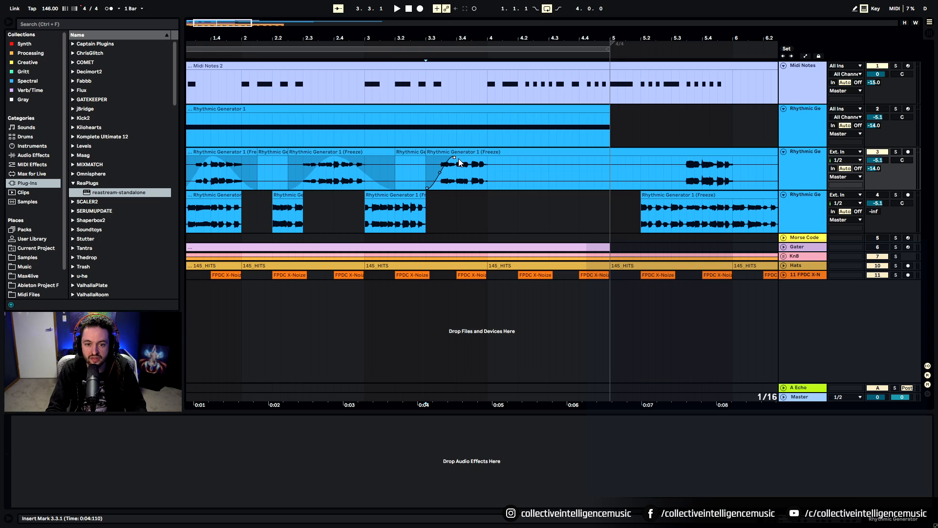
{"action": "left_click", "coordinate": [502, 176]}
{"action": "key", "text": "ctrl+e"}
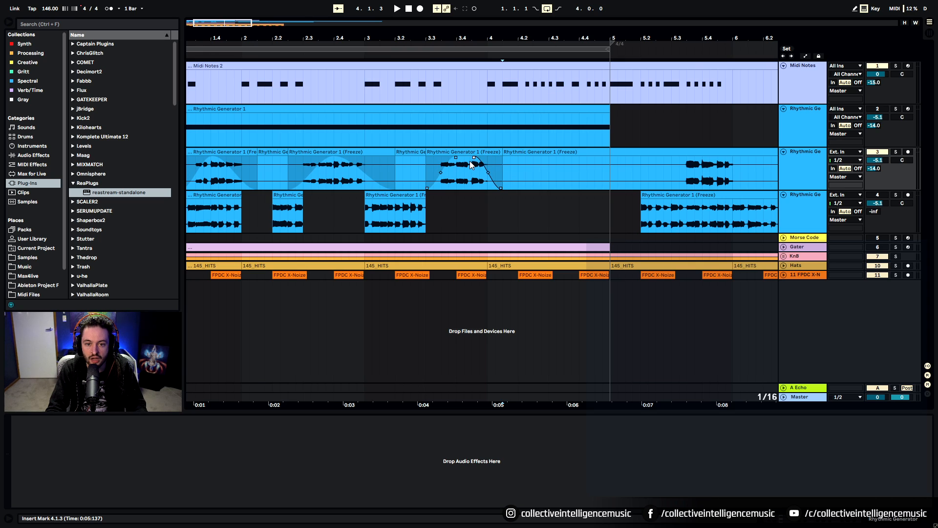
{"action": "left_click_drag", "start_coordinate": [470, 161], "coordinate": [456, 163]}
- Delete the leftover flattened clips before, between and after the three faded bursts
{"action": "left_click_drag", "start_coordinate": [468, 40], "coordinate": [468, 33]}
{"action": "left_click", "coordinate": [423, 153]}
{"action": "key", "text": "Delete"}
{"action": "left_click", "coordinate": [315, 152]}
{"action": "key", "text": "Delete"}
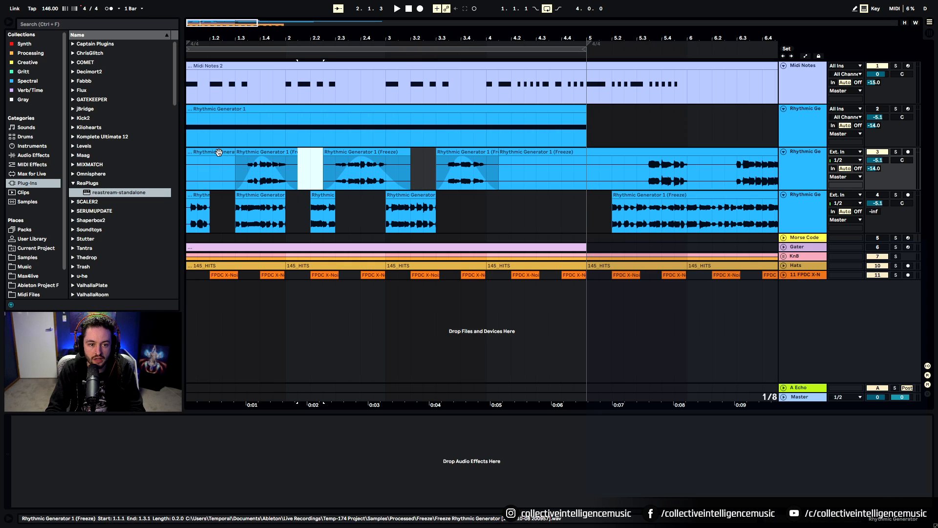
{"action": "left_click", "coordinate": [219, 152]}
{"action": "key", "text": "Delete"}
{"action": "left_click", "coordinate": [523, 153]}
{"action": "key", "text": "Delete"}
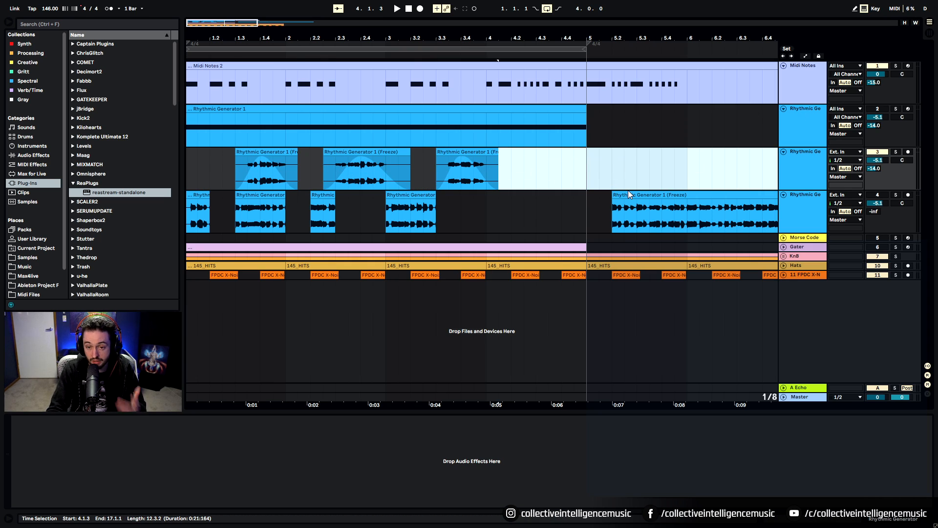
- Play the third faded clip from 3.3.1, both in the mix and with its track soloed
{"action": "left_click", "coordinate": [451, 152]}
{"action": "key", "text": "space"}
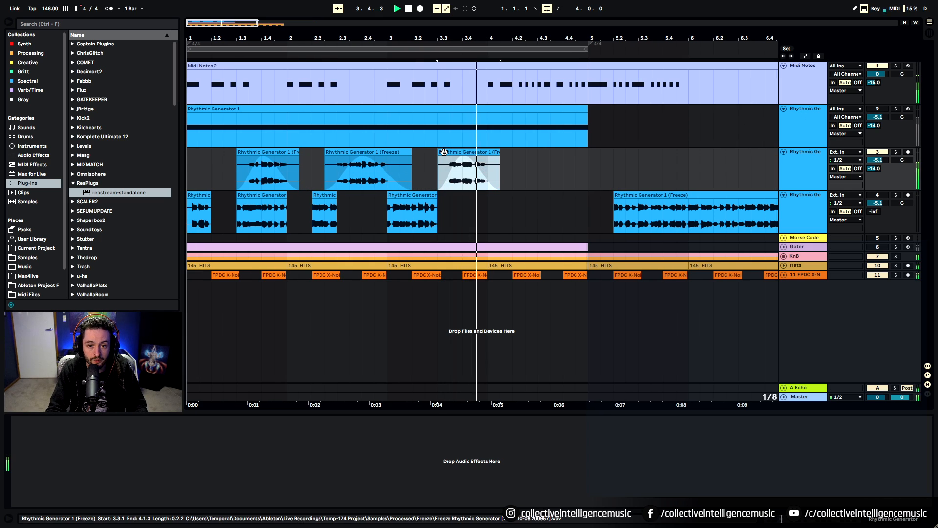
{"action": "left_click_drag", "start_coordinate": [455, 37], "coordinate": [455, 27]}
{"action": "key", "text": "space"}
{"action": "key", "text": "space"}
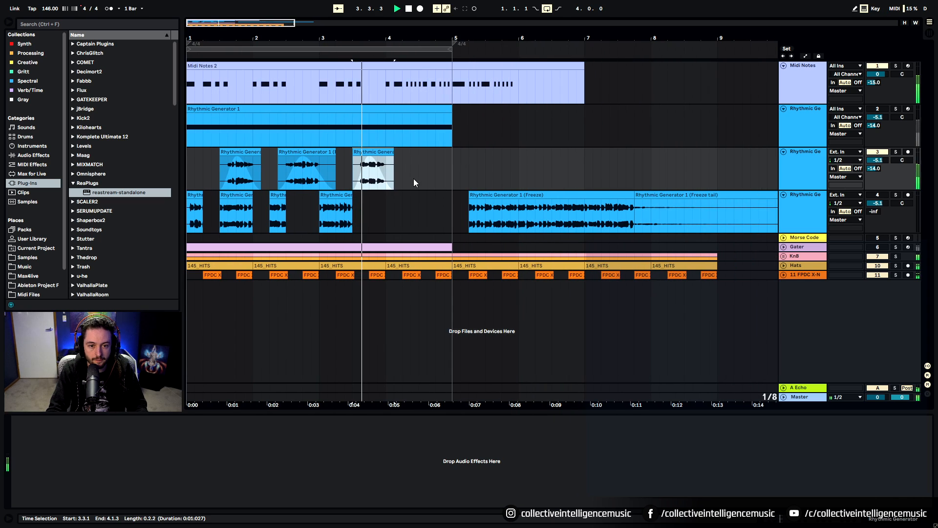
{"action": "key", "text": "space"}
{"action": "left_click", "coordinate": [895, 152]}
{"action": "key", "text": "space"}
{"action": "key", "text": "space"}
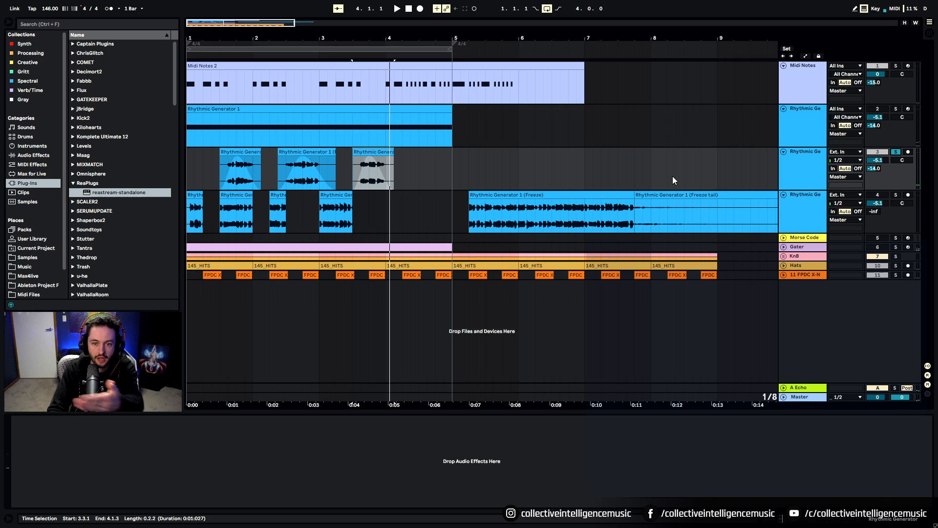
- Take the flattened track out of solo and play the full loop from bar 1
{"action": "left_click_drag", "start_coordinate": [461, 37], "coordinate": [460, 29]}
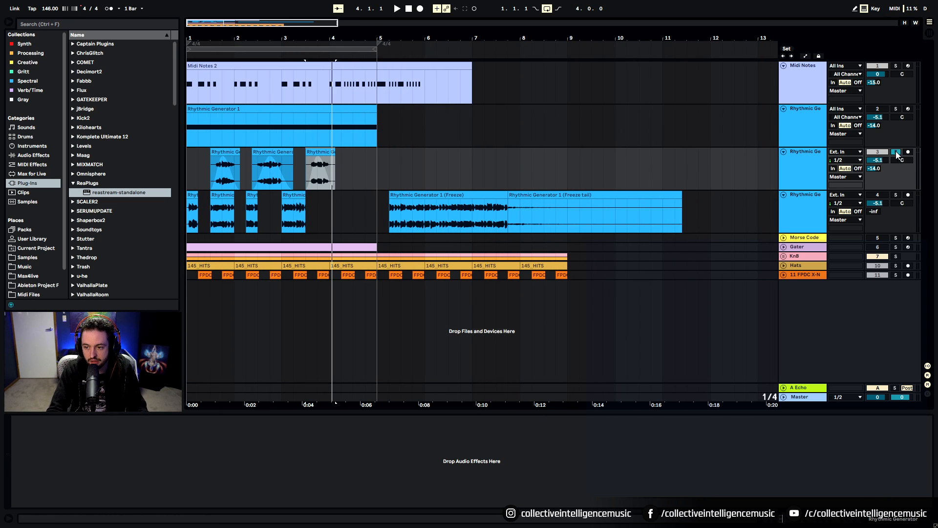
{"action": "left_click", "coordinate": [194, 156]}
{"action": "key", "text": "space"}
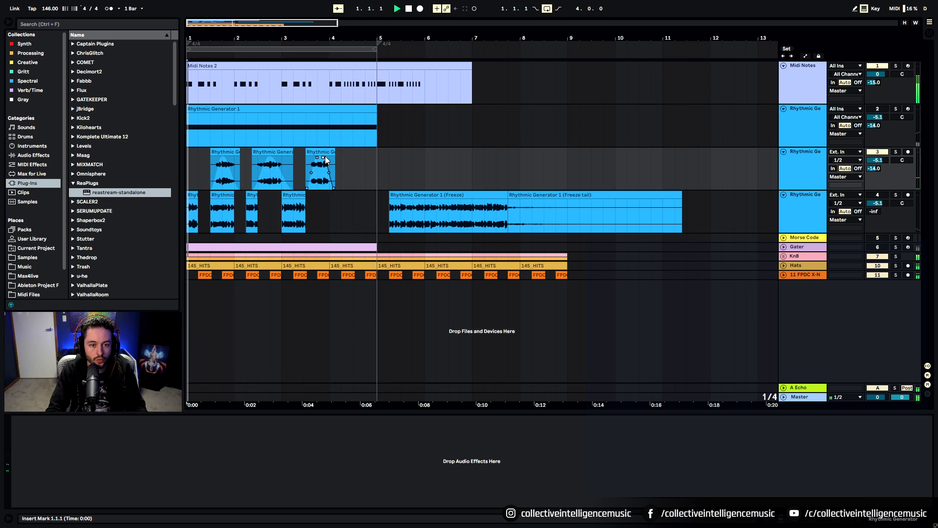
{"action": "left_click", "coordinate": [313, 176]}
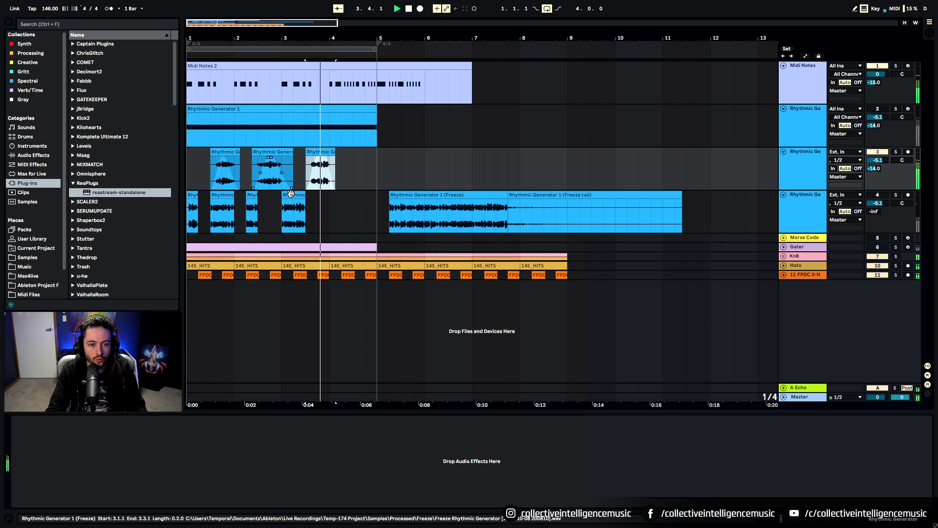
{"action": "key", "text": "space"}
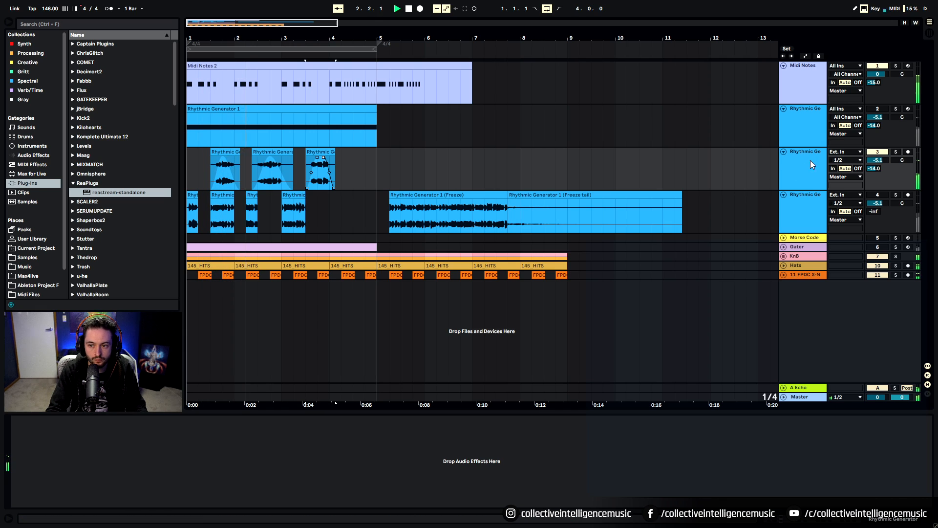
{"action": "key", "text": "space"}
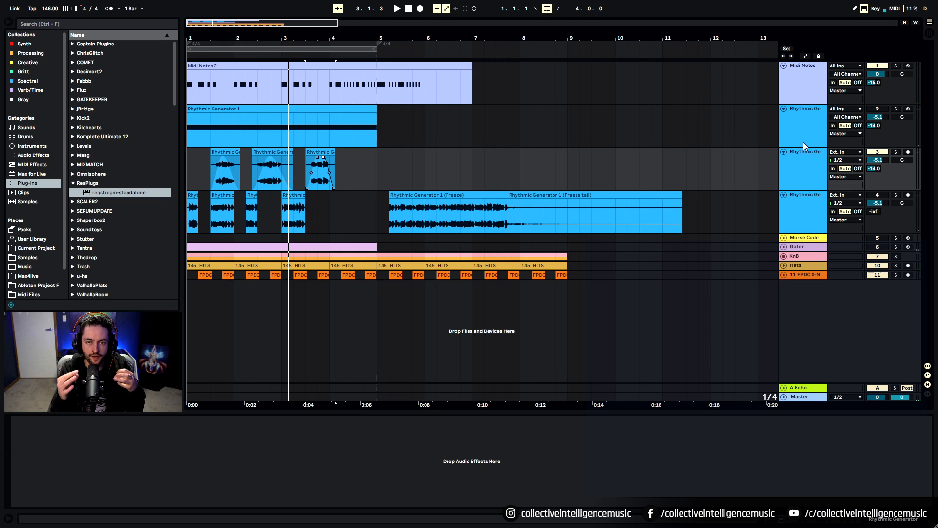
- Deactivate the track with the faded clips and fold the Midi Notes track and the three Rhythmic Generator tracks
{"action": "left_click", "coordinate": [881, 153]}
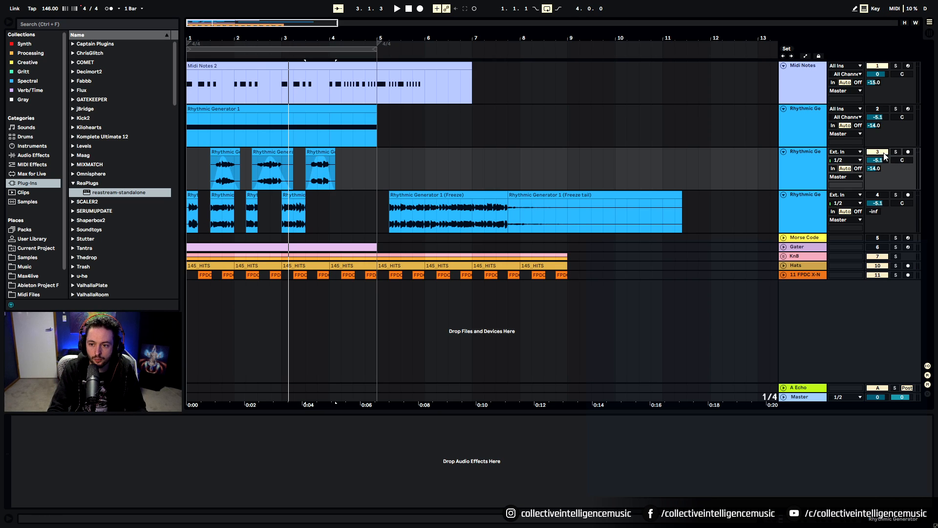
{"action": "left_click", "coordinate": [794, 205]}
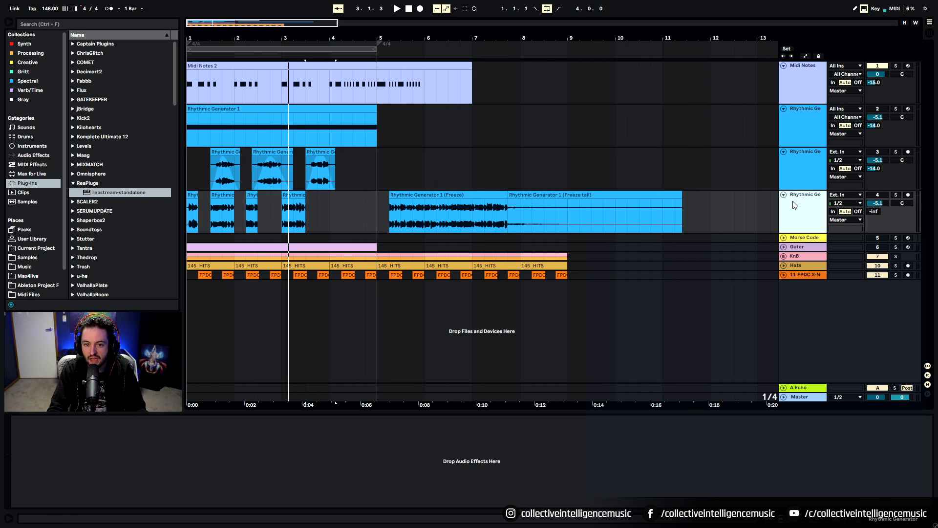
{"action": "left_click", "coordinate": [784, 195]}
{"action": "left_click", "coordinate": [784, 152]}
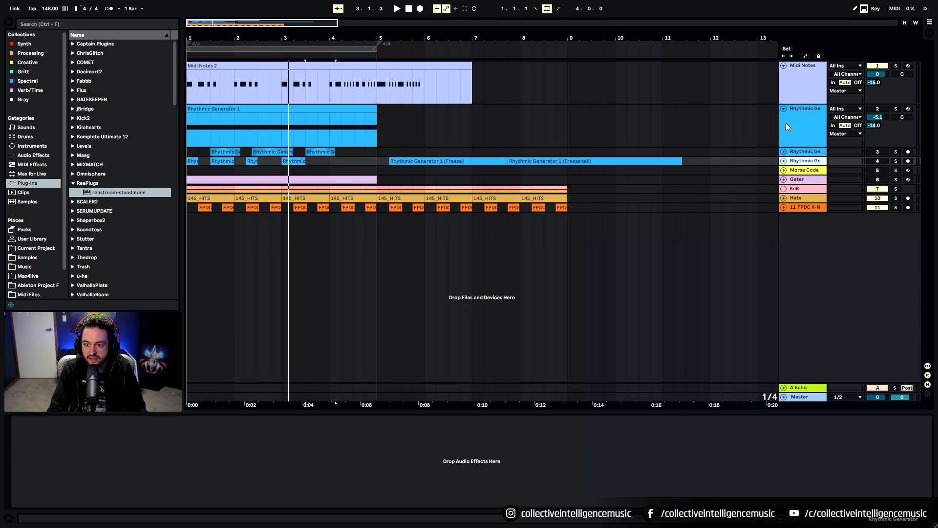
{"action": "left_click", "coordinate": [784, 108]}
{"action": "left_click", "coordinate": [783, 66]}
- Unfold the empty Morse Code track and select it as the place for the next pattern
{"action": "left_click", "coordinate": [784, 102]}
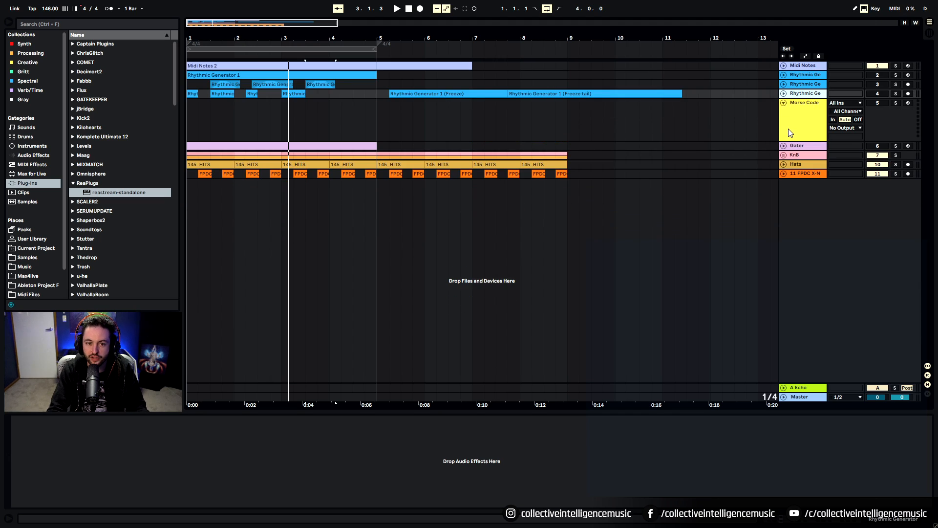
{"action": "left_click", "coordinate": [800, 128]}
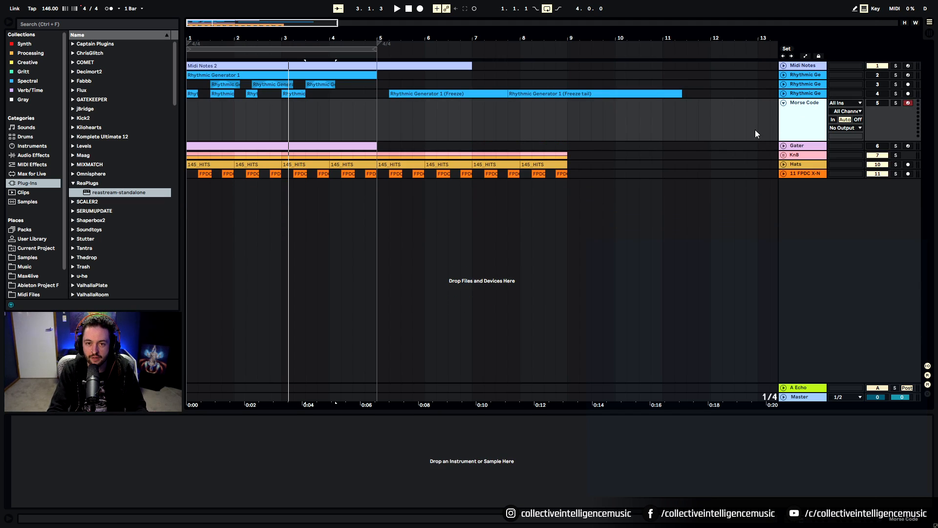
{"action": "left_click", "coordinate": [413, 129]}
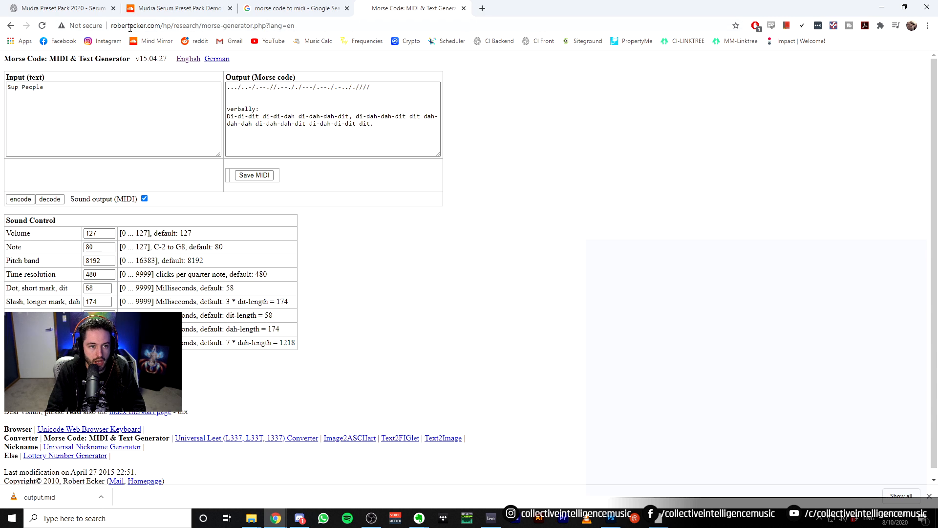
- Switch to the Morse Code: MIDI & Text Generator page in the browser, encode "Sup People" and save it as MIDI
{"action": "left_click", "coordinate": [266, 26]}
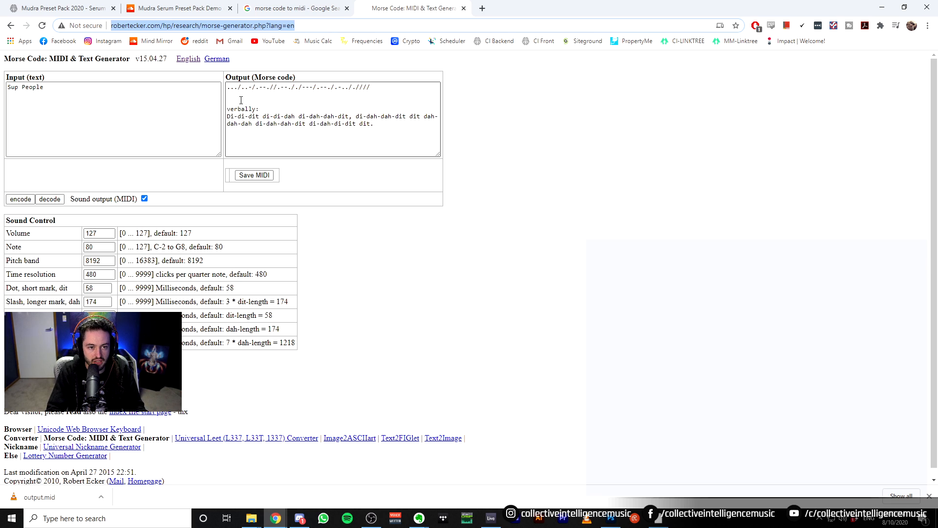
{"action": "left_click", "coordinate": [64, 91]}
{"action": "key", "text": "ctrl+a"}
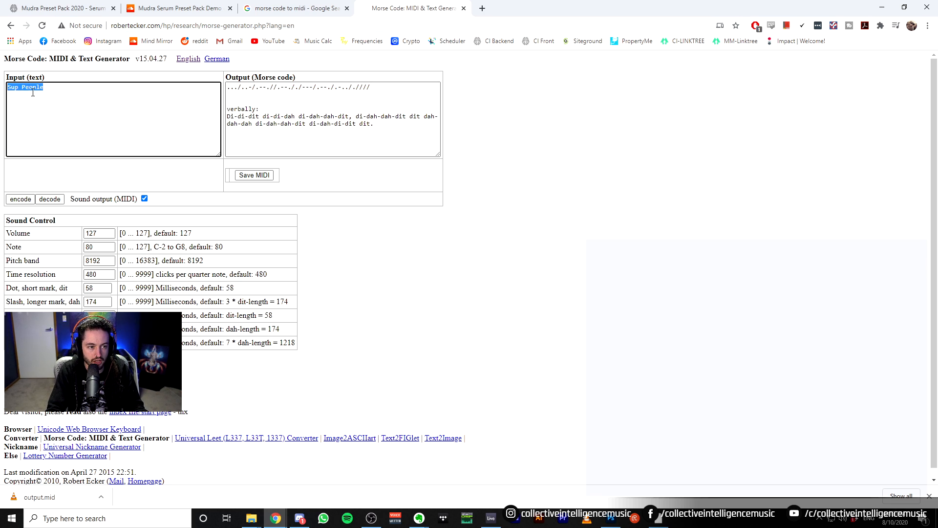
{"action": "left_click", "coordinate": [74, 106]}
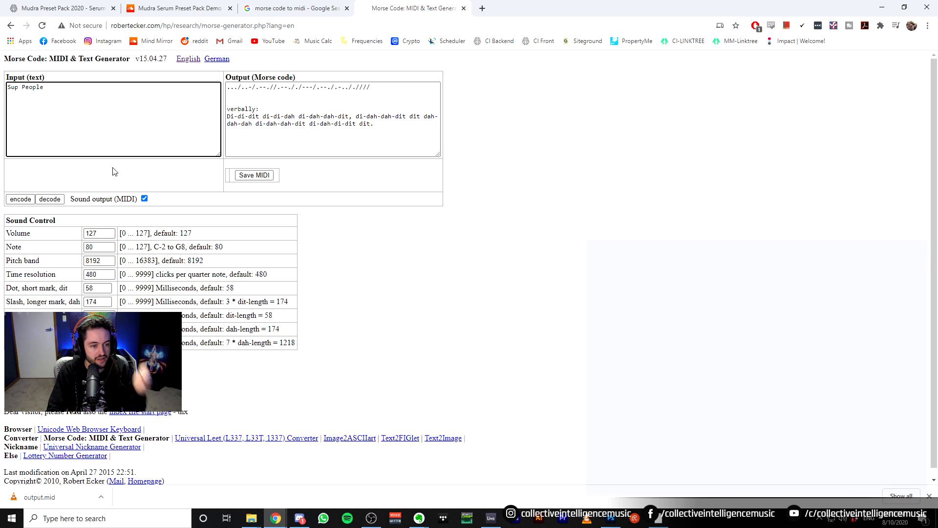
{"action": "left_click", "coordinate": [22, 201]}
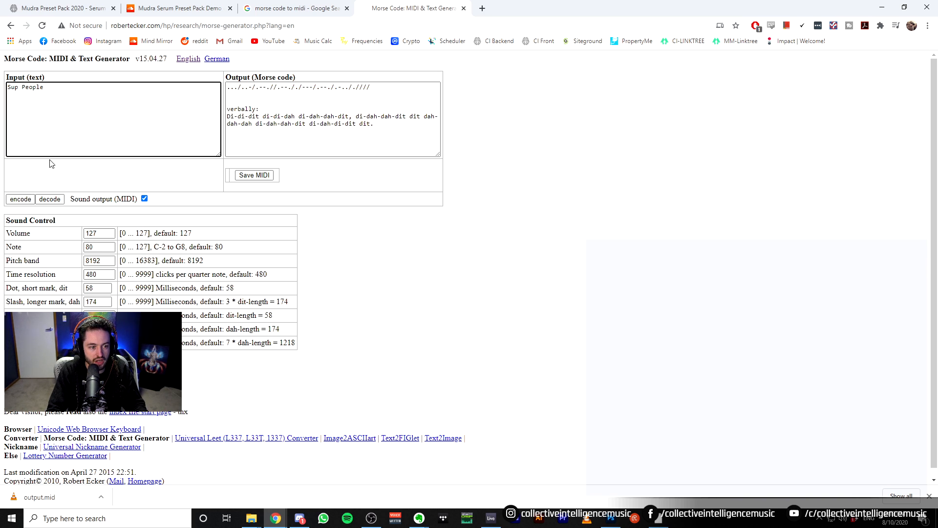
{"action": "left_click", "coordinate": [256, 176]}
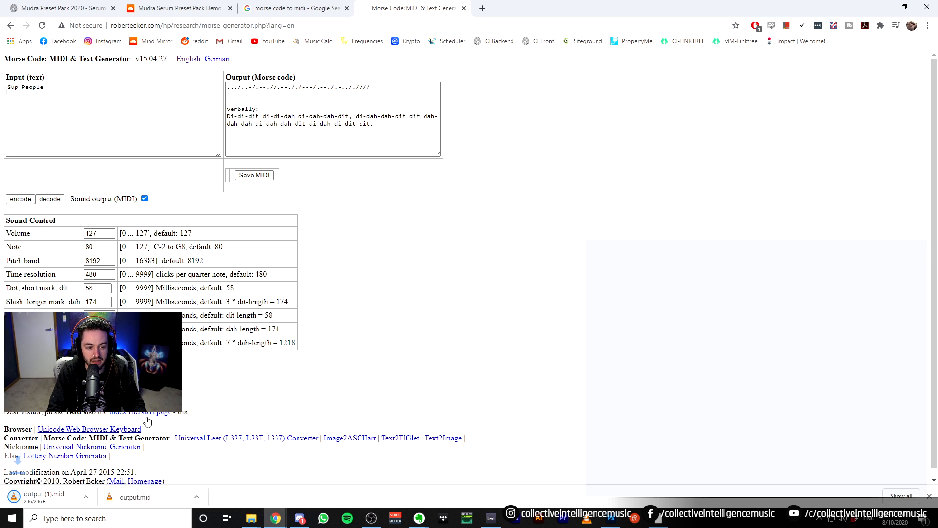
- Show the downloaded output.mid in its folder and place it on the Ableton Live Morse Code track, starting at bar 1
{"action": "left_click", "coordinate": [213, 499]}
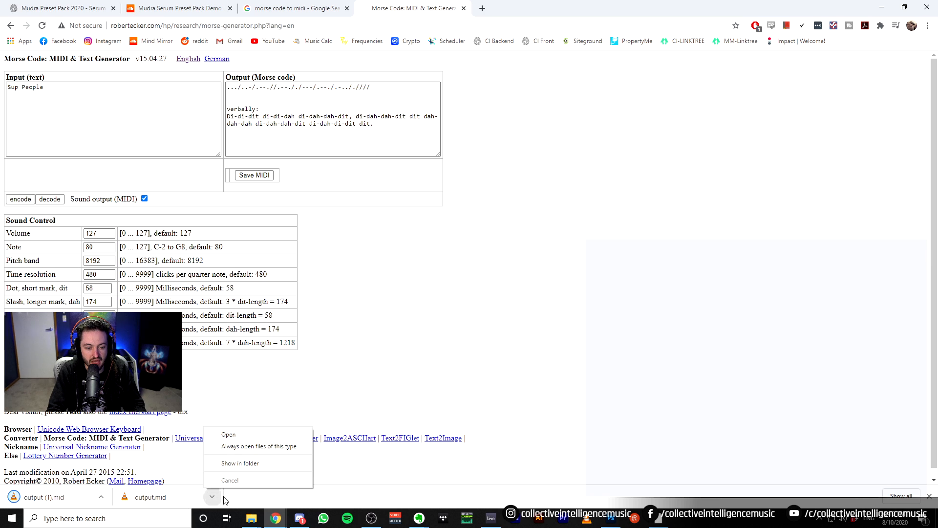
{"action": "left_click", "coordinate": [247, 466]}
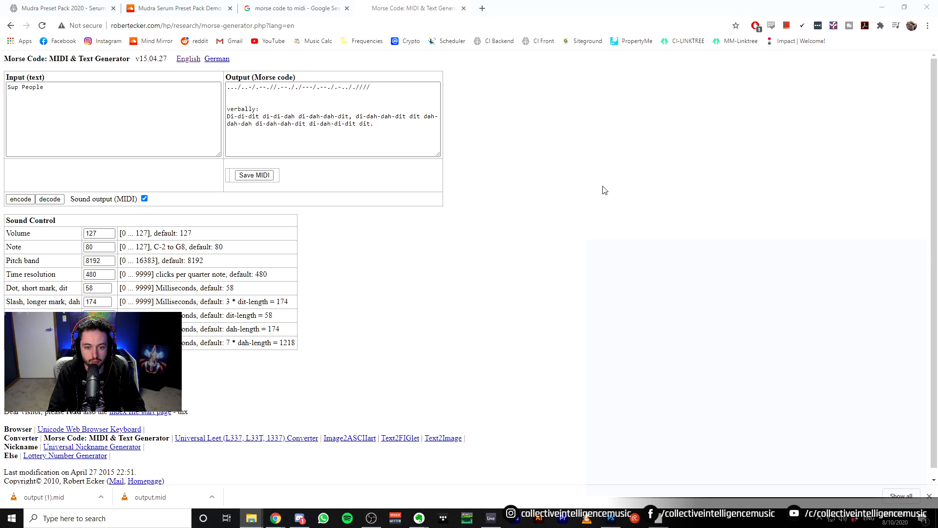
{"action": "left_click", "coordinate": [321, 477]}
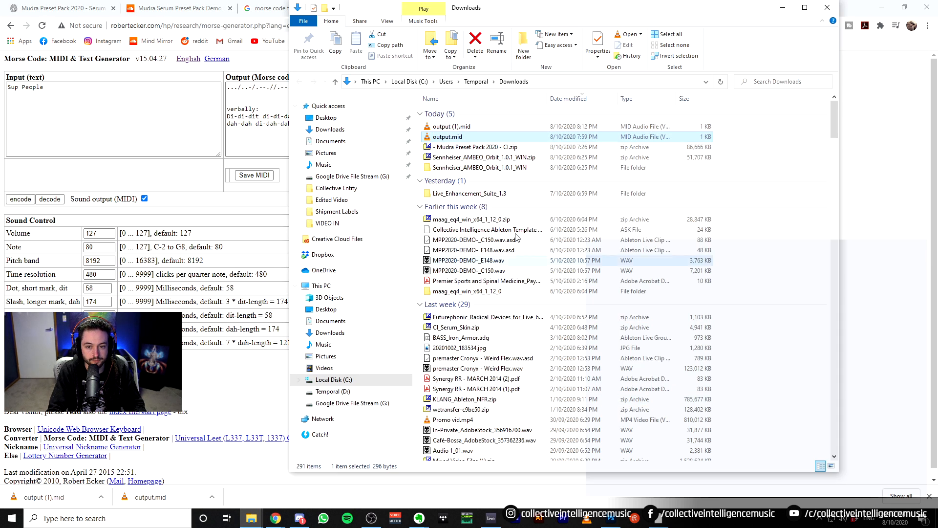
{"action": "left_click_drag", "start_coordinate": [456, 141], "coordinate": [387, 121]}
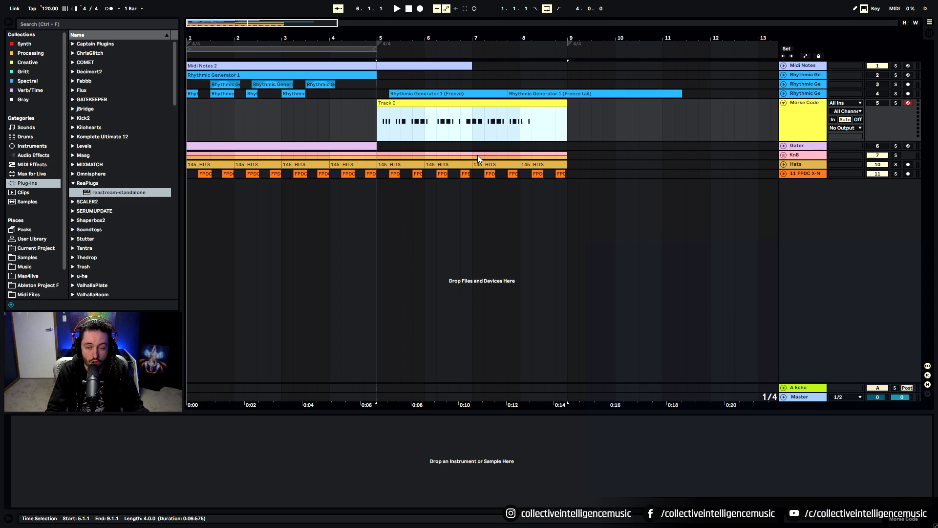
{"action": "left_click_drag", "start_coordinate": [465, 116], "coordinate": [278, 122]}
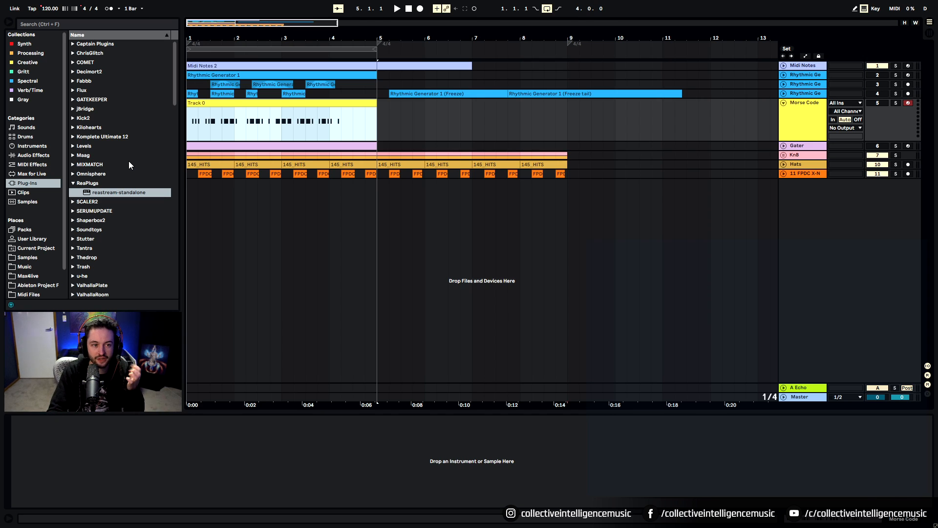
- Load Serum_x64 from the Synth collection onto the Morse Code track with the preset Vibrations - FX - Compelled Speech
{"action": "left_click", "coordinate": [28, 44]}
{"action": "left_click", "coordinate": [99, 62]}
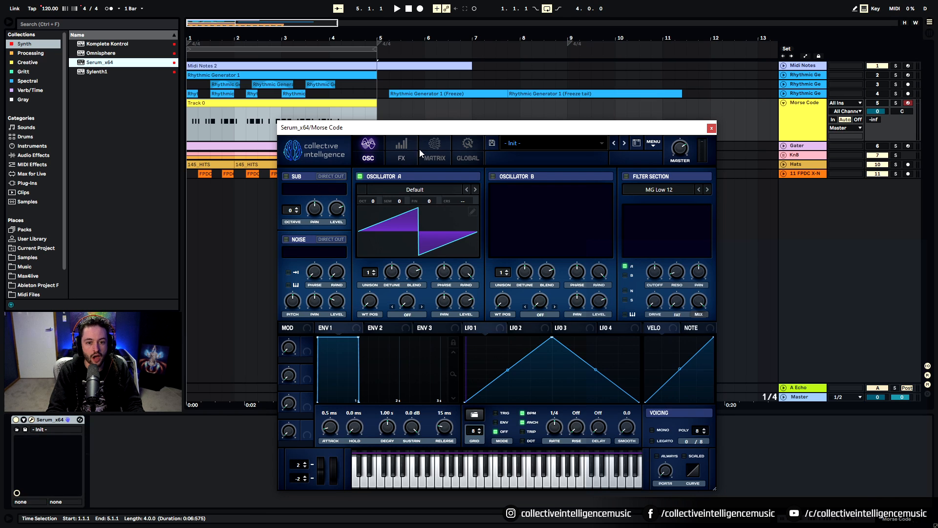
{"action": "left_click_drag", "start_coordinate": [434, 129], "coordinate": [523, 104]}
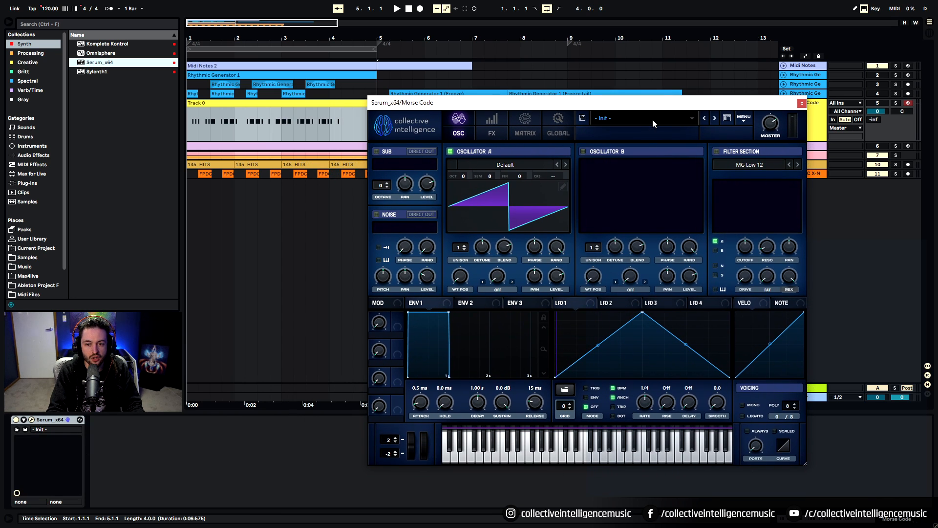
{"action": "left_click", "coordinate": [652, 119]}
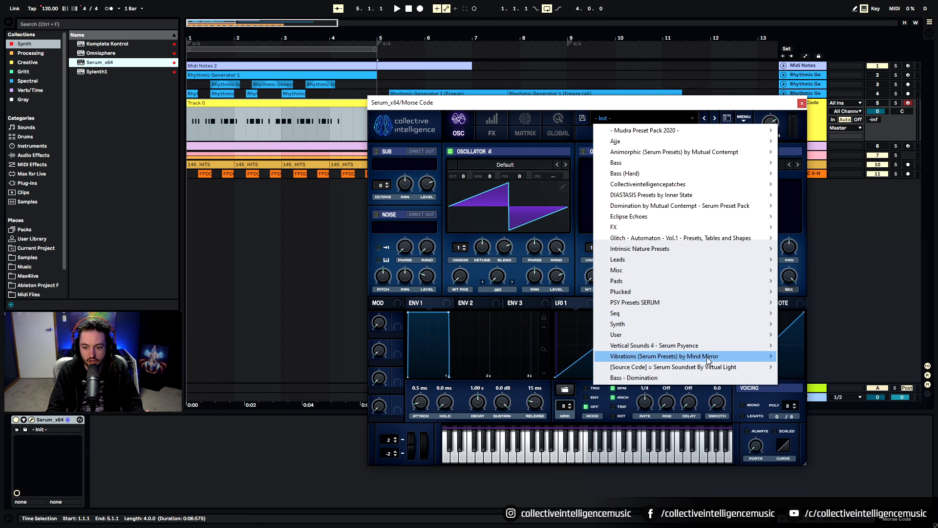
{"action": "mouse_move", "coordinate": [707, 356]}
{"action": "mouse_move", "coordinate": [814, 367]}
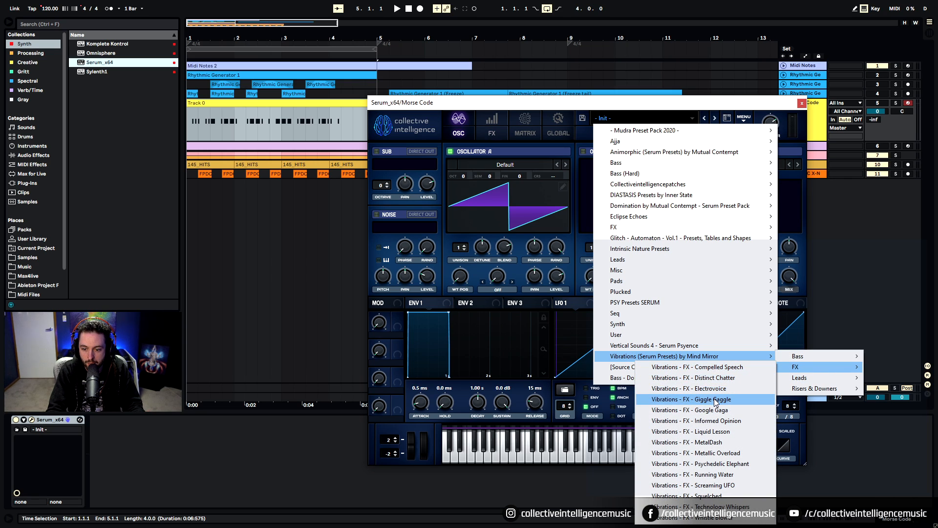
{"action": "left_click", "coordinate": [713, 367]}
{"action": "left_click", "coordinate": [802, 103]}
- Transpose all notes of the Morse Code clip by octaves down to G#2 while the loop plays
{"action": "key", "text": "space"}
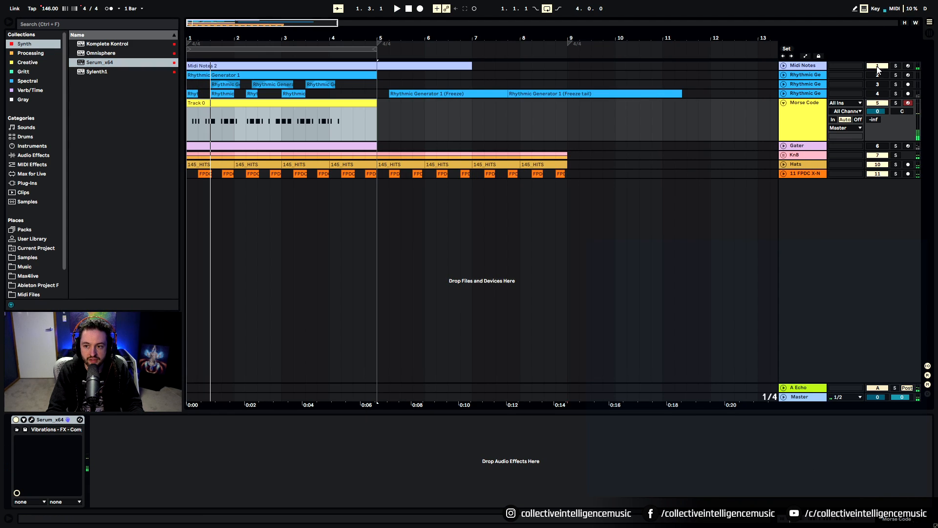
{"action": "key", "text": "shift+Tab"}
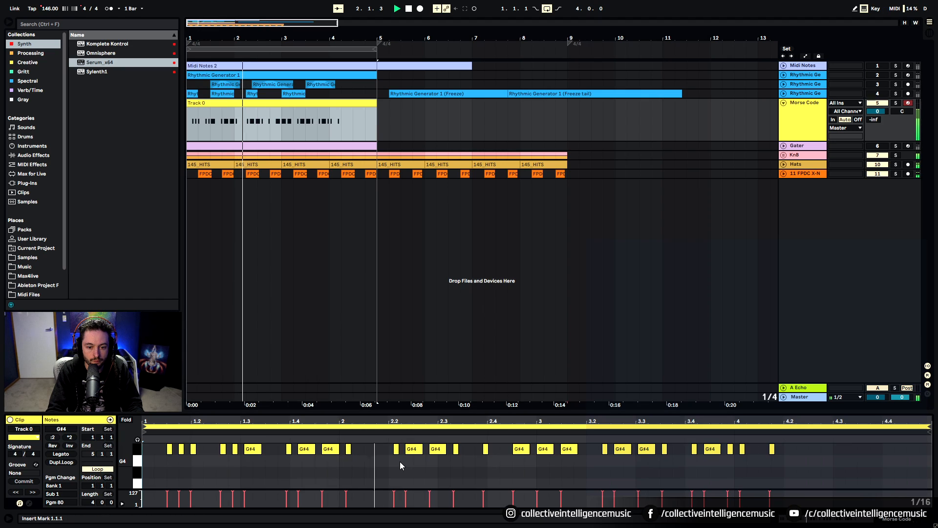
{"action": "key", "text": "ctrl+a"}
{"action": "key", "text": "shift+Down"}
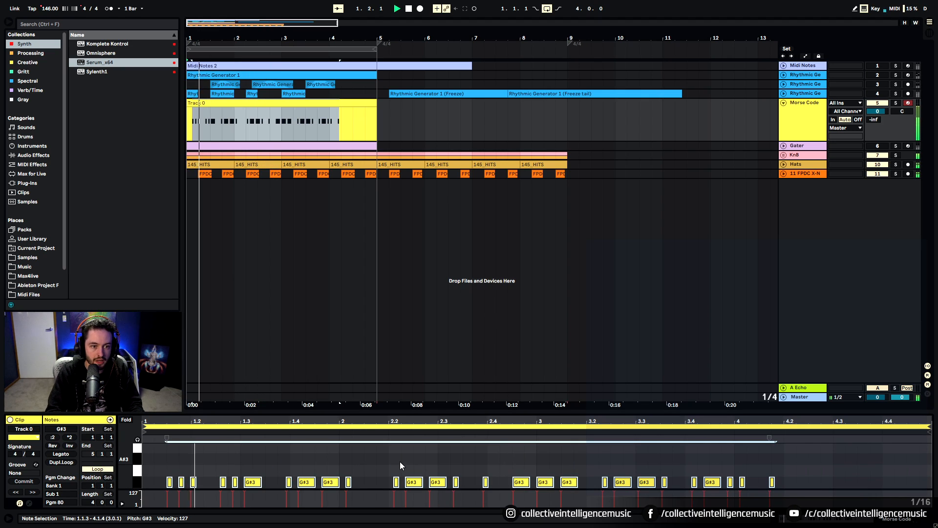
{"action": "key", "text": "shift+Down"}
{"action": "key", "text": "shift+Down"}
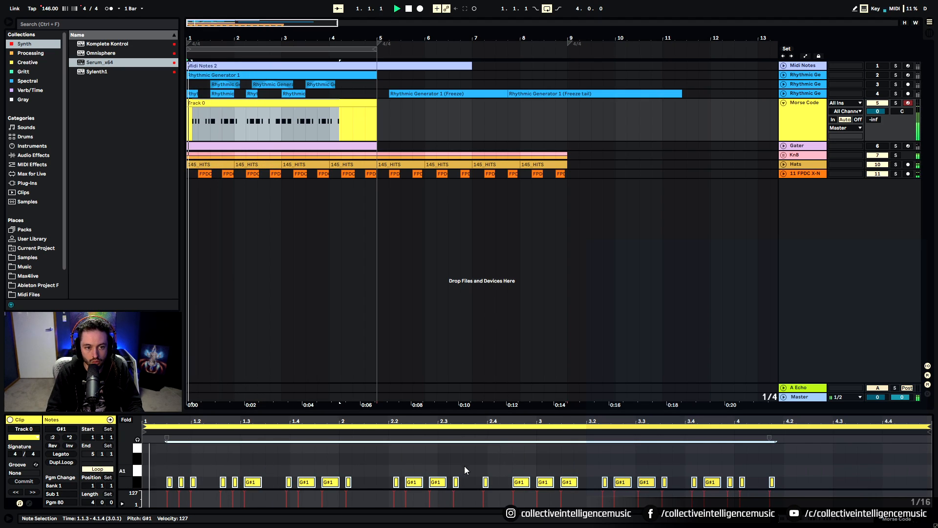
{"action": "key", "text": "shift+Up"}
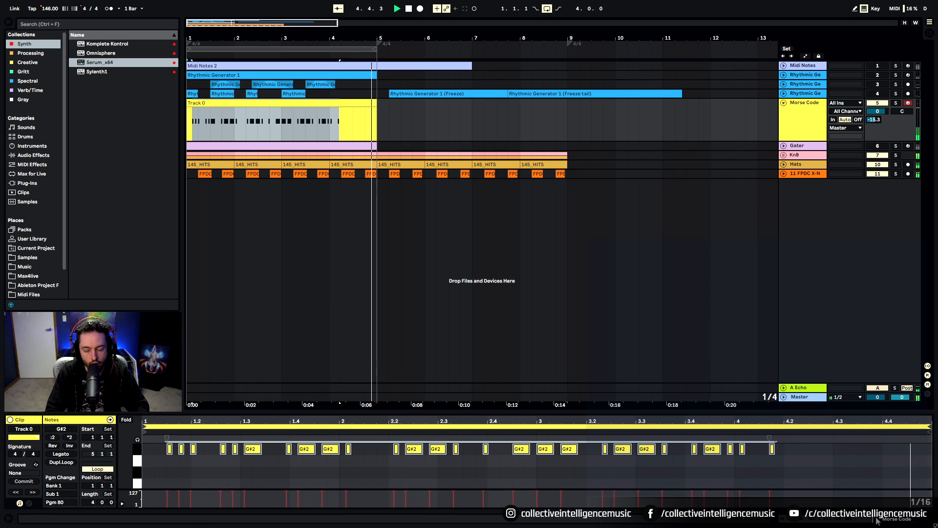
{"action": "key", "text": "space"}
{"action": "key", "text": "shift+Tab"}
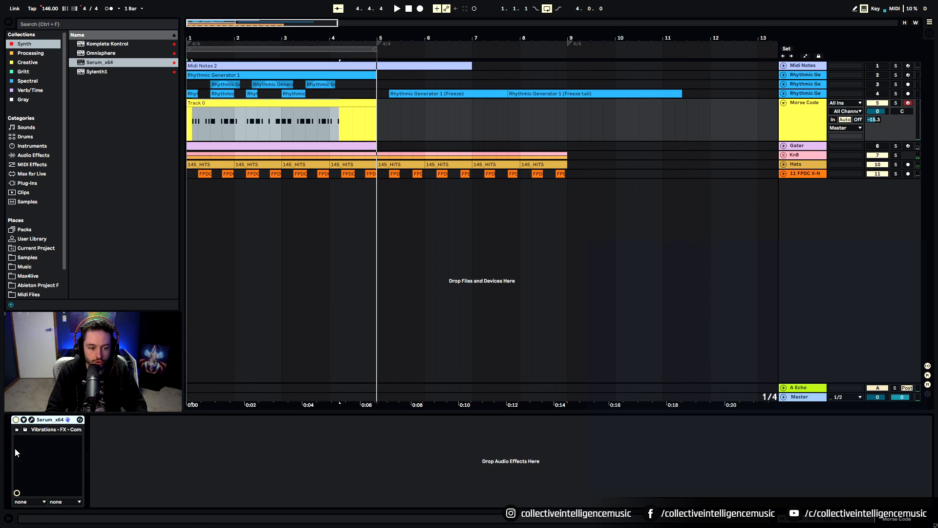
- Try the Serum preset Vibrations - FX - Google Gaga on the Morse Code clip, playing from 3.4.1
{"action": "left_click", "coordinate": [31, 420]}
{"action": "left_click", "coordinate": [653, 117]}
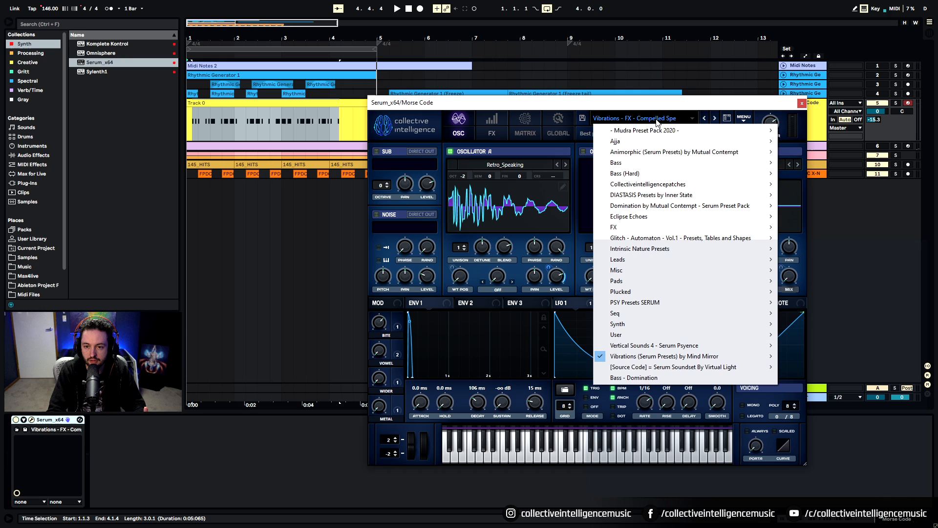
{"action": "mouse_move", "coordinate": [639, 358]}
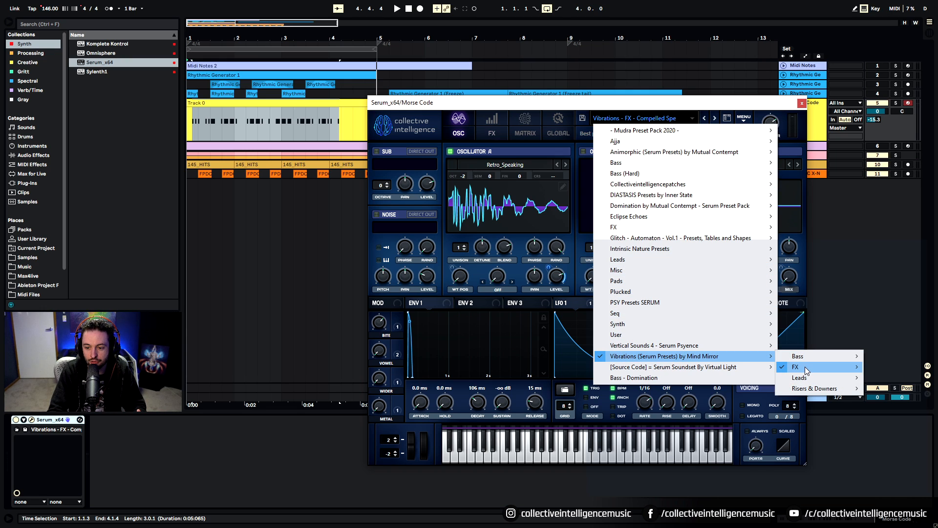
{"action": "mouse_move", "coordinate": [806, 369]}
{"action": "left_click", "coordinate": [742, 409]}
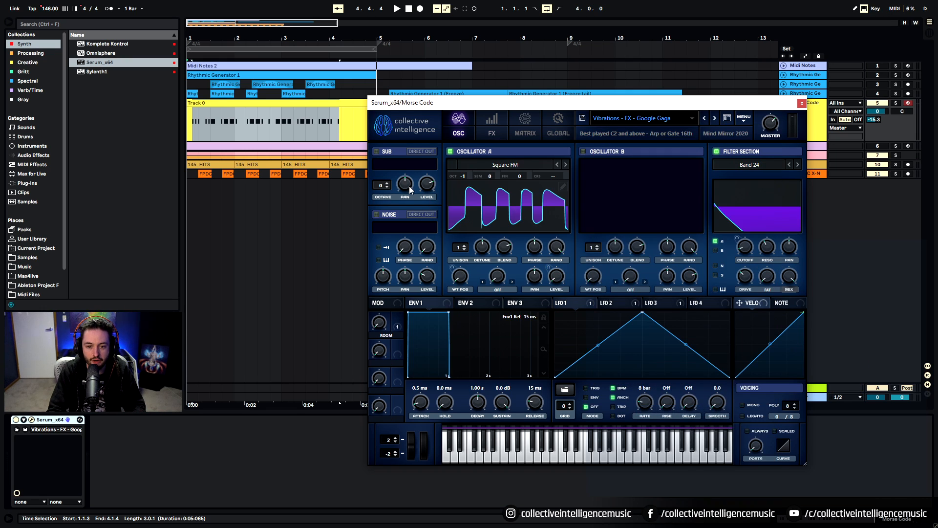
{"action": "left_click", "coordinate": [313, 130]}
{"action": "key", "text": "space"}
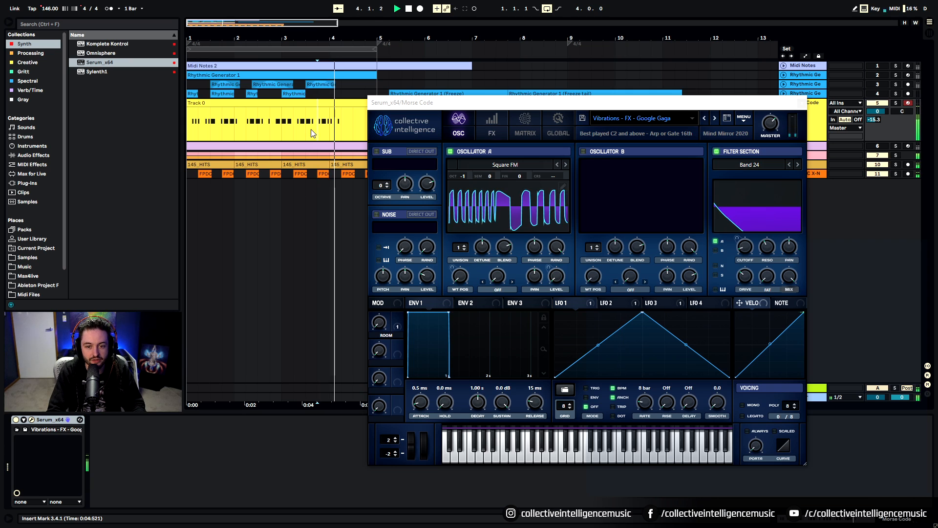
{"action": "left_click", "coordinate": [801, 102]}
- Change the Morse Code track's Serum preset to Vibrations - Lead - Screeature and play the clip from 3.4.1
{"action": "left_click", "coordinate": [32, 420]}
{"action": "left_click", "coordinate": [635, 119]}
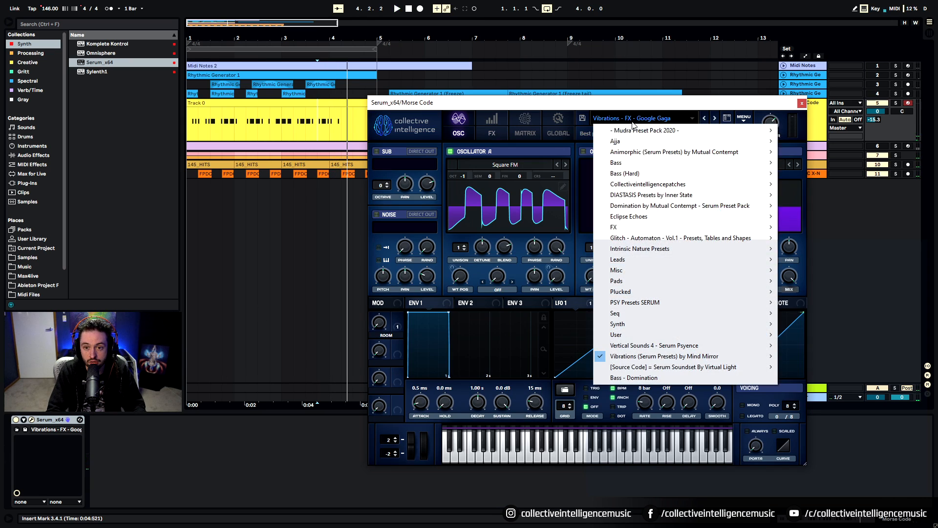
{"action": "mouse_move", "coordinate": [763, 357]}
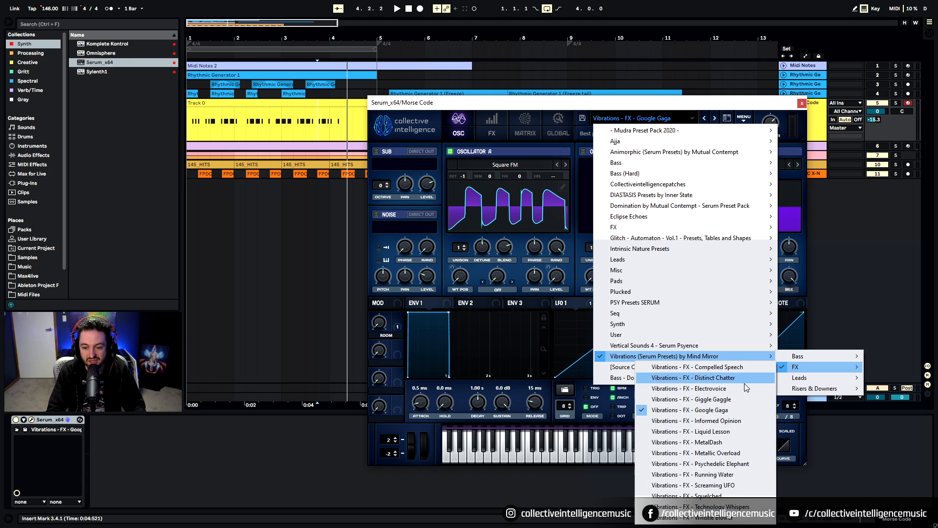
{"action": "mouse_move", "coordinate": [820, 382]}
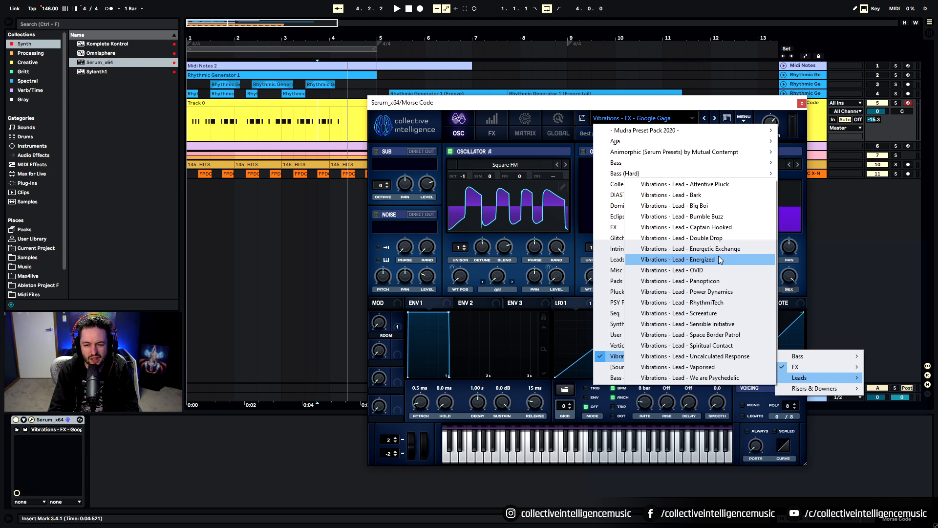
{"action": "left_click", "coordinate": [724, 313]}
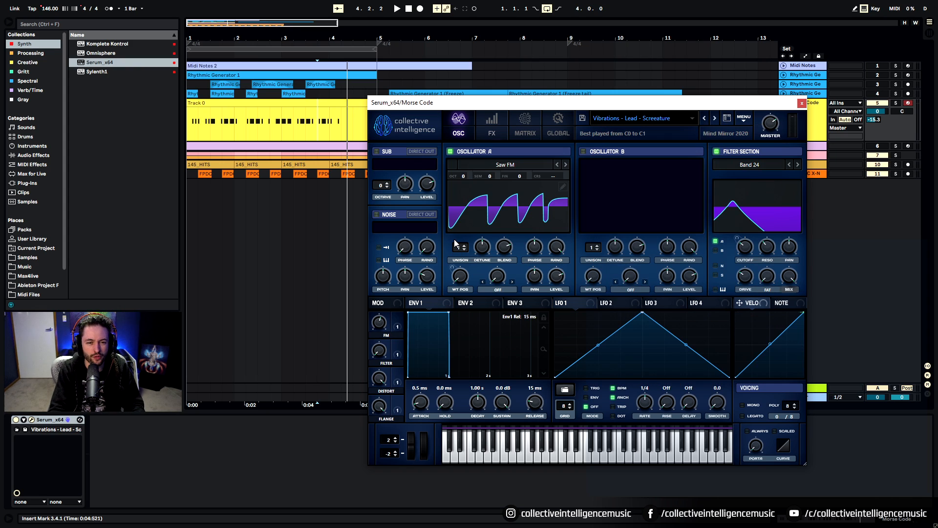
{"action": "key", "text": "space"}
{"action": "left_click", "coordinate": [801, 103]}
{"action": "key", "text": "space"}
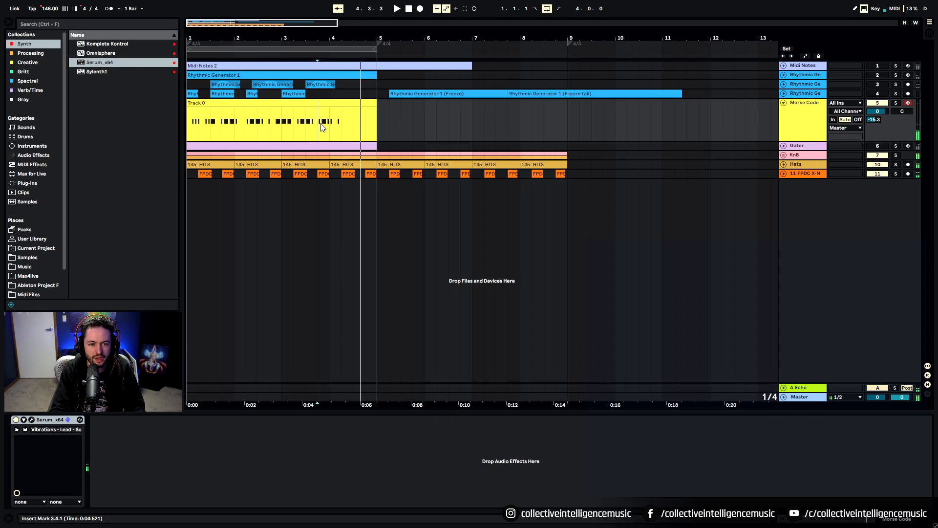
- Play the Morse Code clip from 2.4.1, stop playback and select the clip's range from 1.1.1 to 5.1.1
{"action": "left_click", "coordinate": [274, 135]}
{"action": "key", "text": "space"}
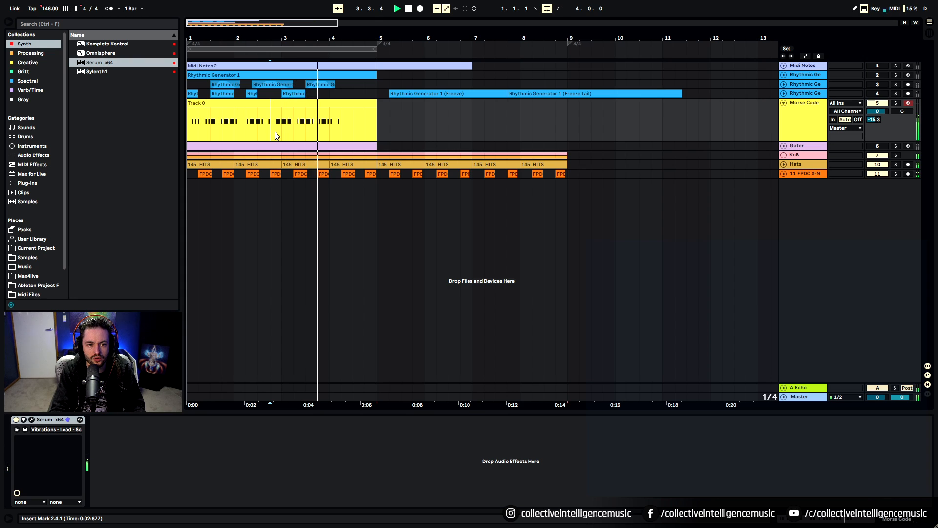
{"action": "key", "text": "space"}
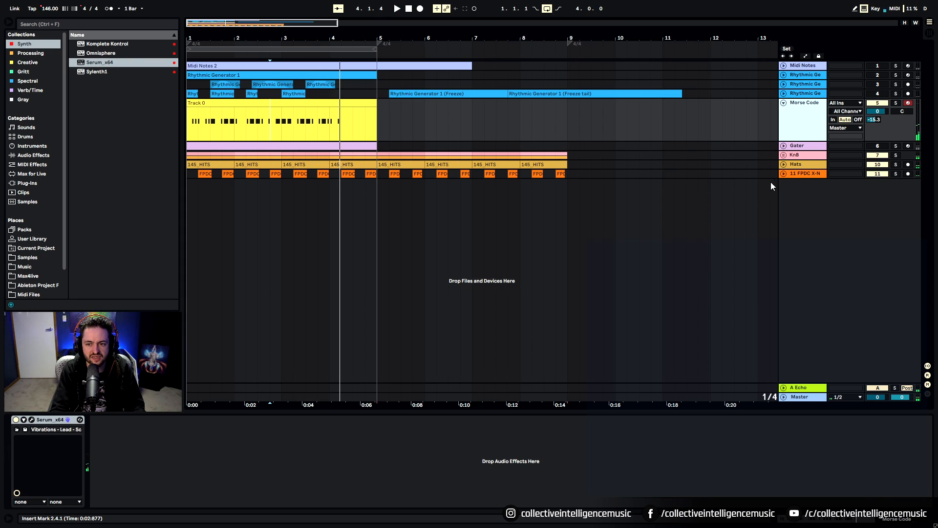
{"action": "left_click_drag", "start_coordinate": [209, 128], "coordinate": [372, 126]}
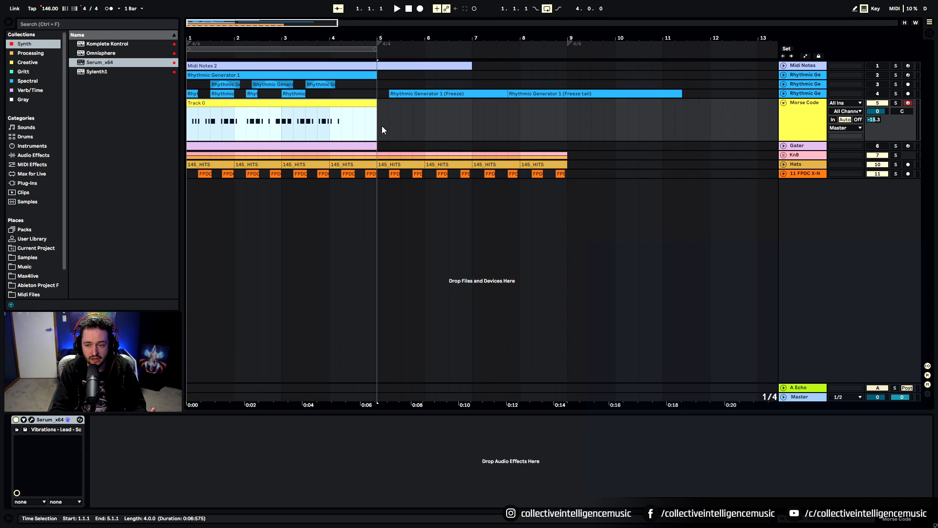
- Collapse the Morse Code track, expand the Gater track and view its clip's notes before returning to its devices
{"action": "left_click", "coordinate": [800, 120]}
{"action": "left_click", "coordinate": [784, 103]}
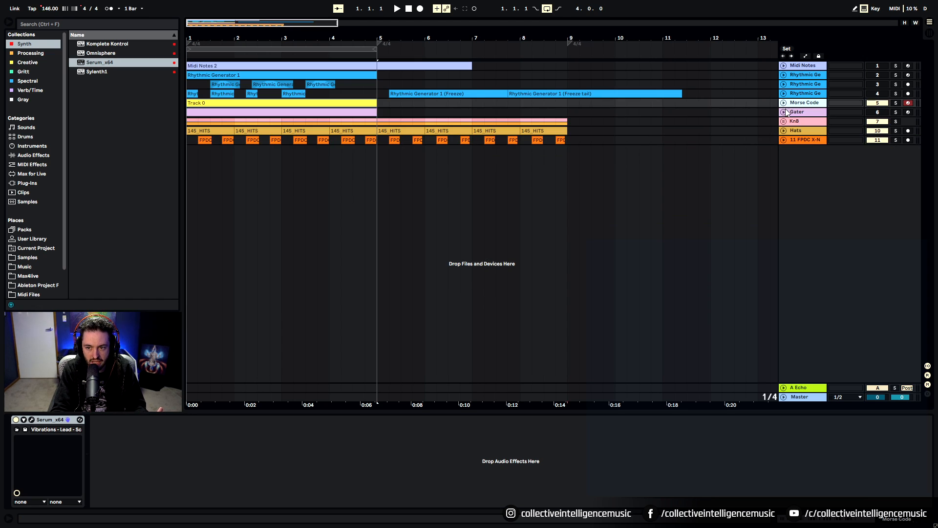
{"action": "left_click", "coordinate": [784, 111]}
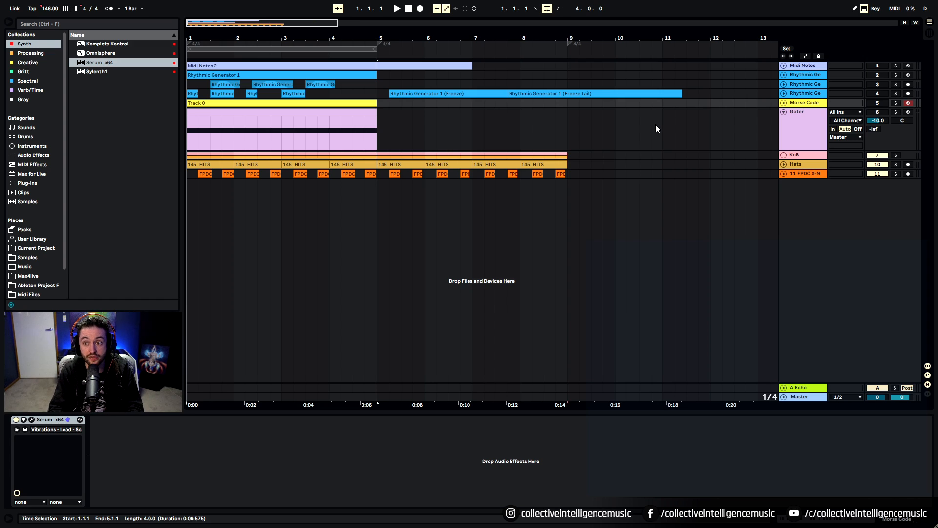
{"action": "left_click", "coordinate": [745, 129]}
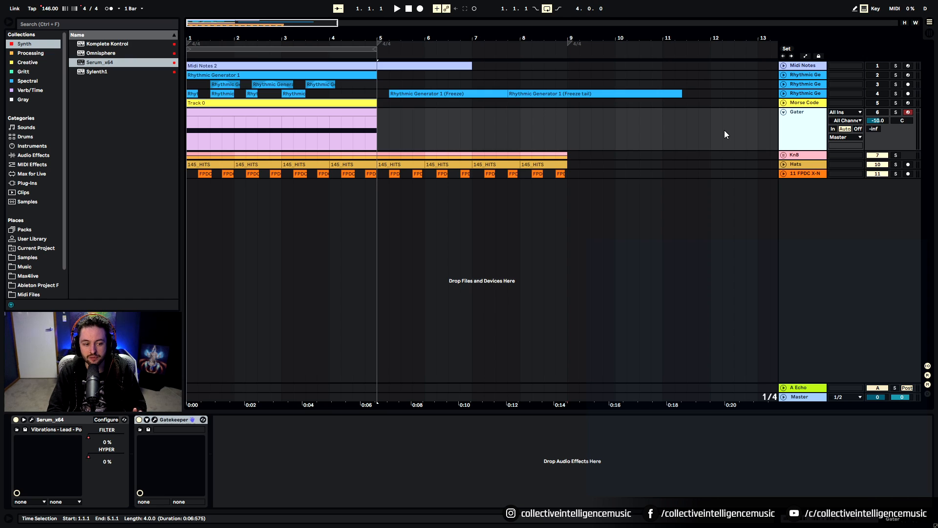
{"action": "double_click", "coordinate": [329, 115]}
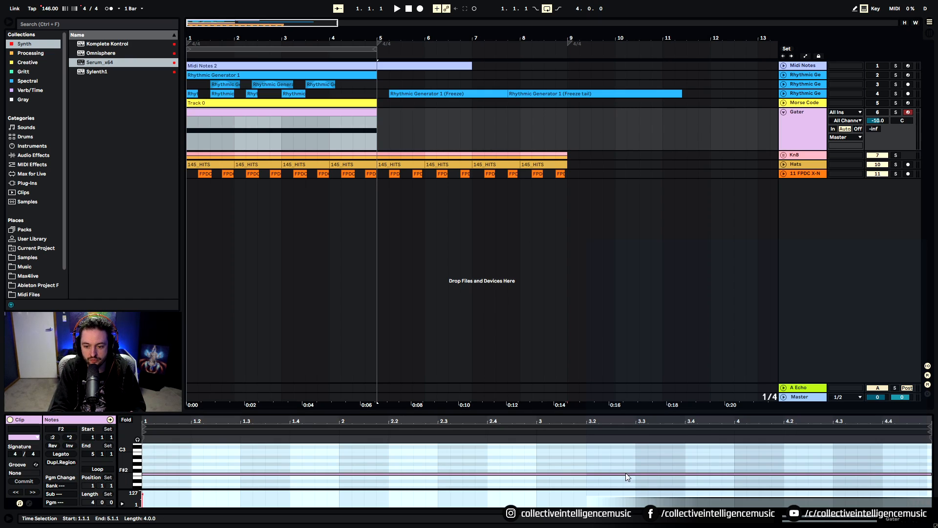
{"action": "key", "text": "shift+Tab"}
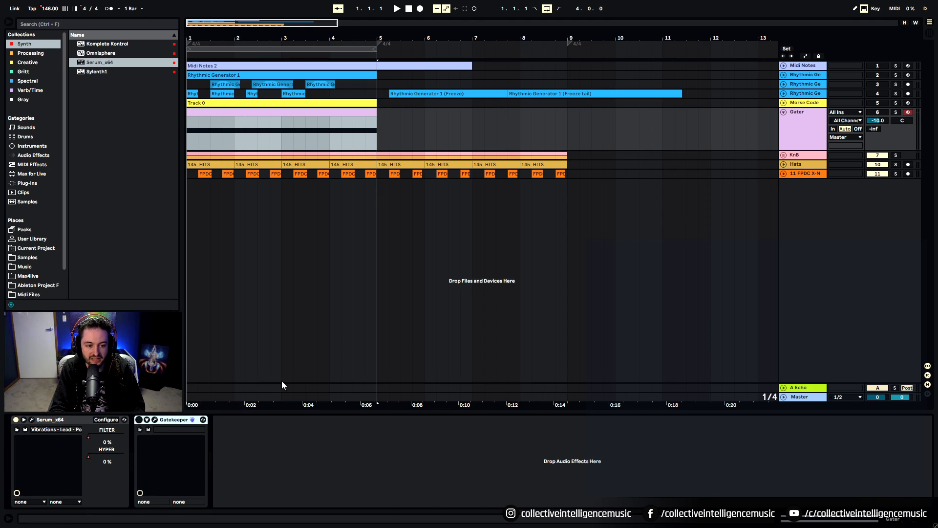
- Play the Gater track soloed and inspect the settings of its Serum_x64 lead preset
{"action": "left_click", "coordinate": [896, 114]}
{"action": "key", "text": "space"}
{"action": "left_click", "coordinate": [345, 115]}
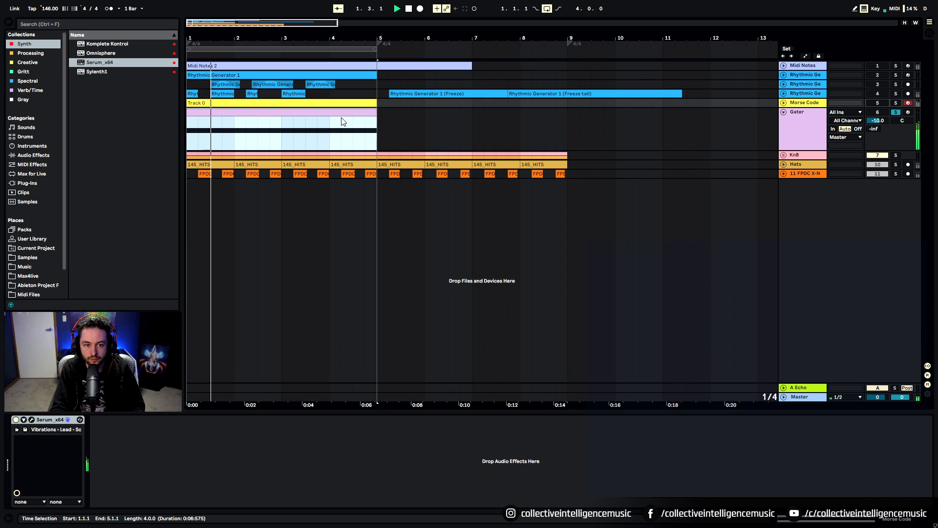
{"action": "left_click", "coordinate": [32, 419]}
{"action": "left_click_drag", "start_coordinate": [782, 150], "coordinate": [617, 130]}
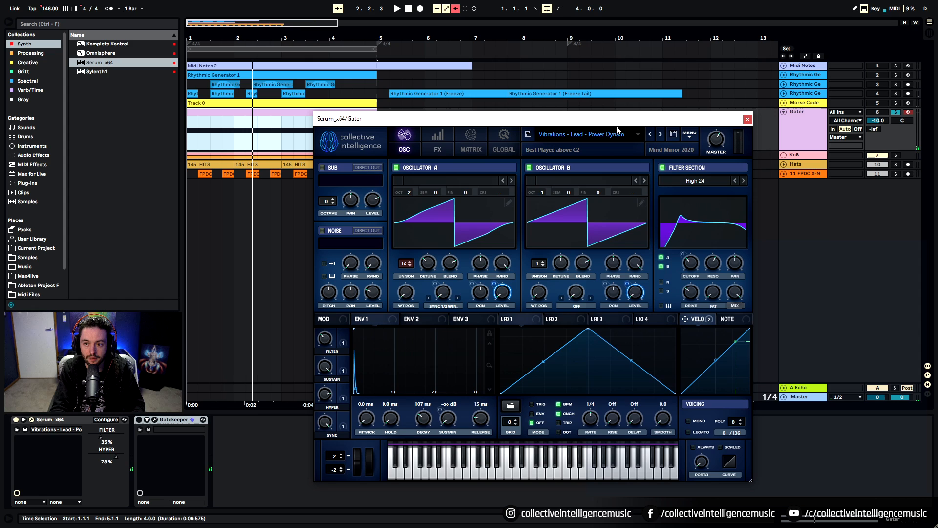
{"action": "left_click", "coordinate": [747, 120]}
- Show the Serum HYPER automation on the Gater track, re-enable the overridden automation and play the loop
{"action": "key", "text": "space"}
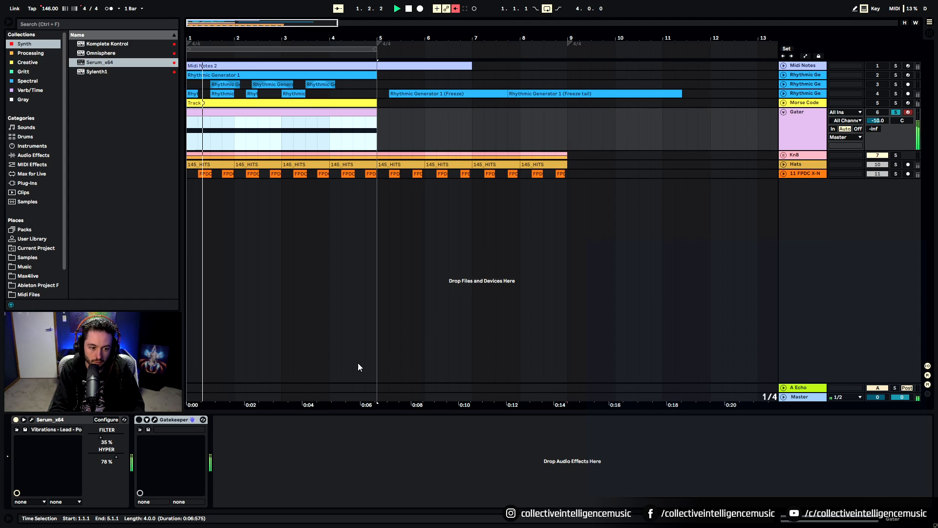
{"action": "key", "text": "space"}
{"action": "key", "text": "space"}
{"action": "key", "text": "space"}
{"action": "key", "text": "space"}
{"action": "key", "text": "space"}
{"action": "right_click", "coordinate": [108, 458]}
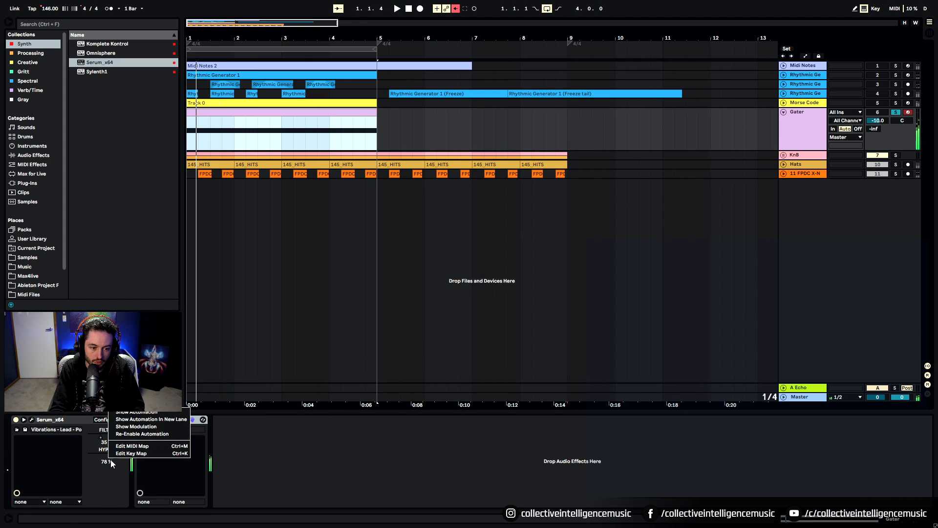
{"action": "left_click", "coordinate": [131, 414]}
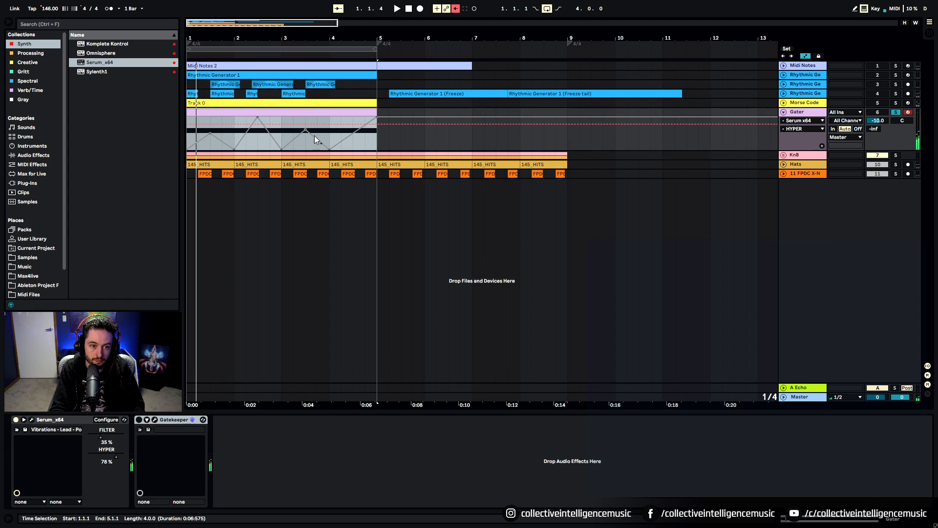
{"action": "left_click", "coordinate": [457, 9]}
{"action": "key", "text": "space"}
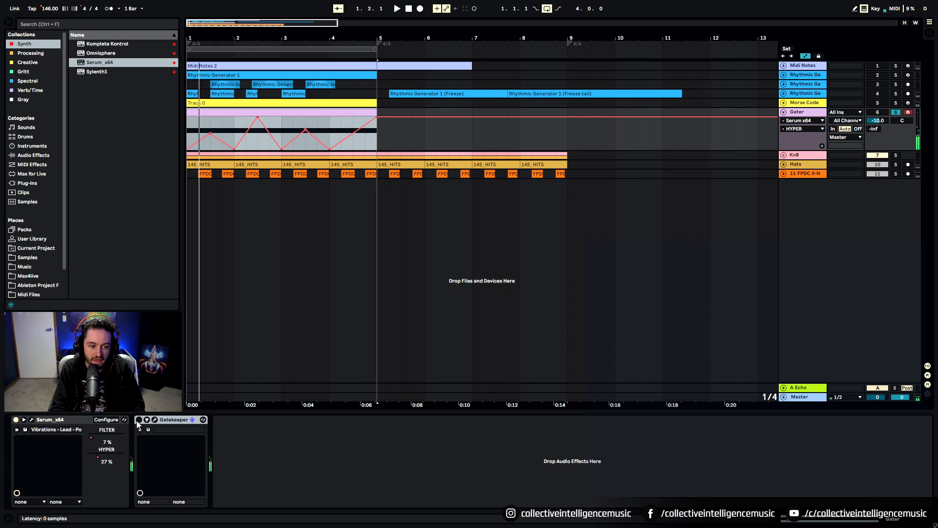
- Open Gatekeeper on the Gater track, enable the device and play the loop with its Two Pillards gate pattern
{"action": "left_click", "coordinate": [154, 420]}
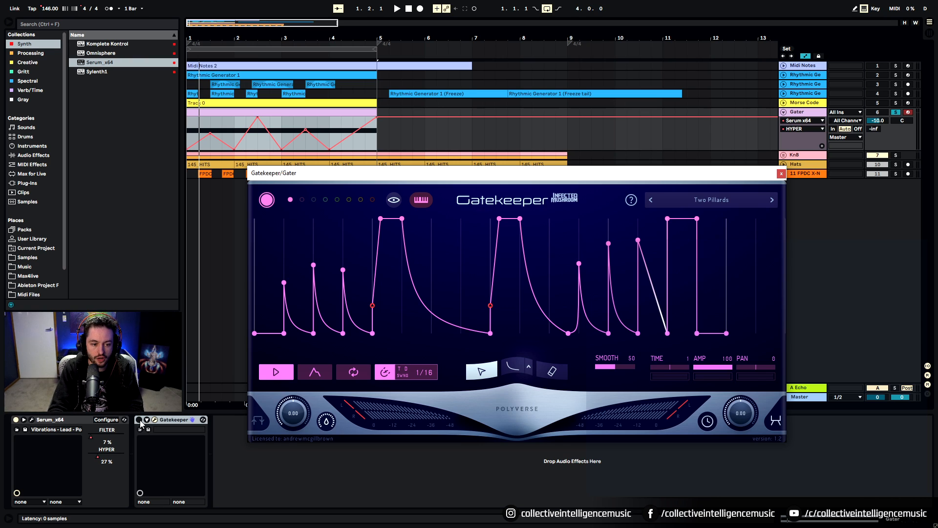
{"action": "left_click", "coordinate": [149, 423]}
{"action": "key", "text": "space"}
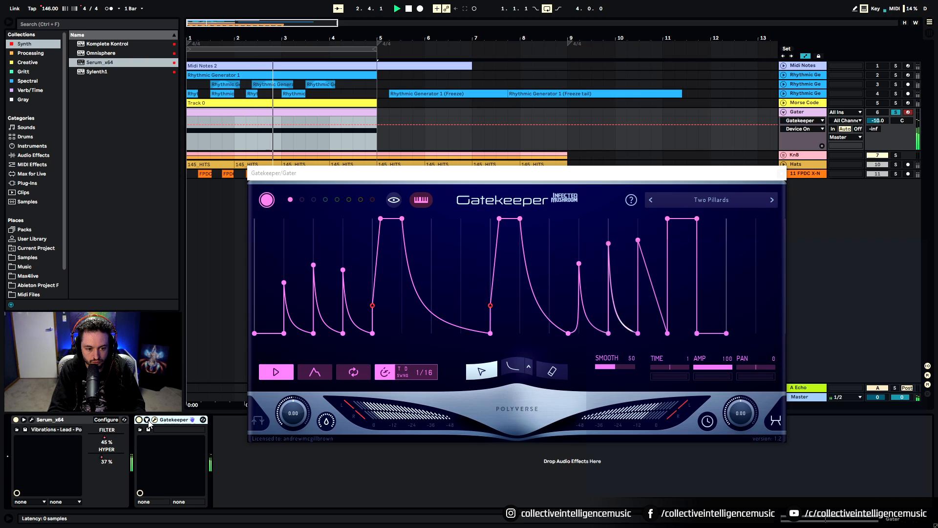
- Solo the KnB, Hats and 11 FPDC X-N tracks alongside Gater to hear the gated lead in context, and close Gatekeeper
{"action": "left_click", "coordinate": [896, 156]}
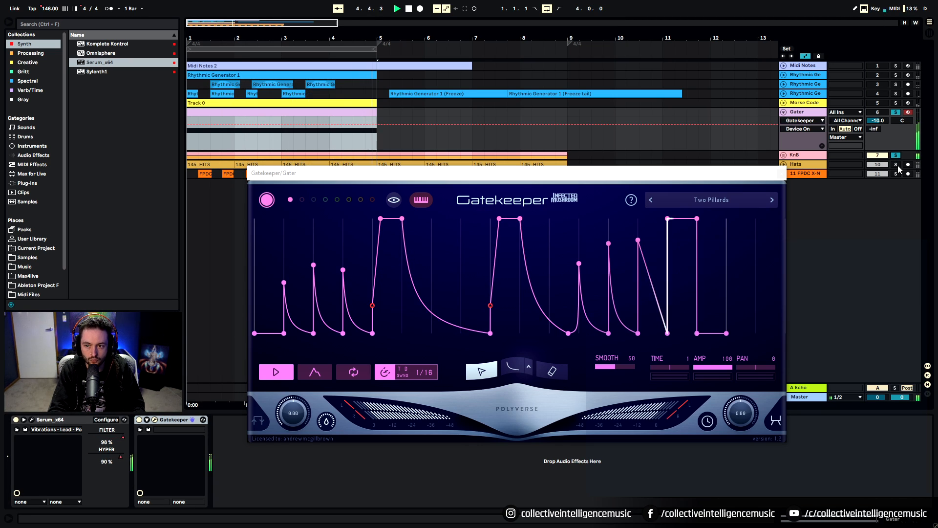
{"action": "left_click", "coordinate": [896, 165], "text": "ctrl"}
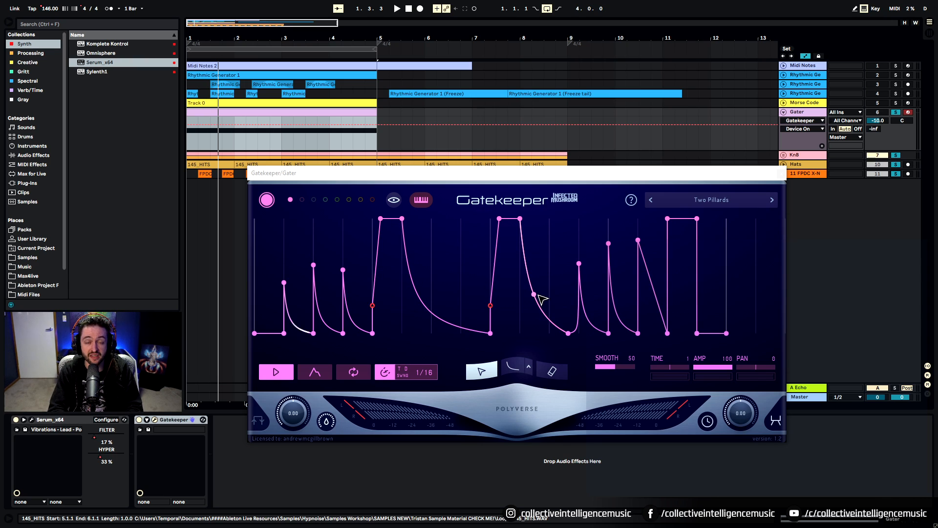
{"action": "left_click", "coordinate": [781, 173]}
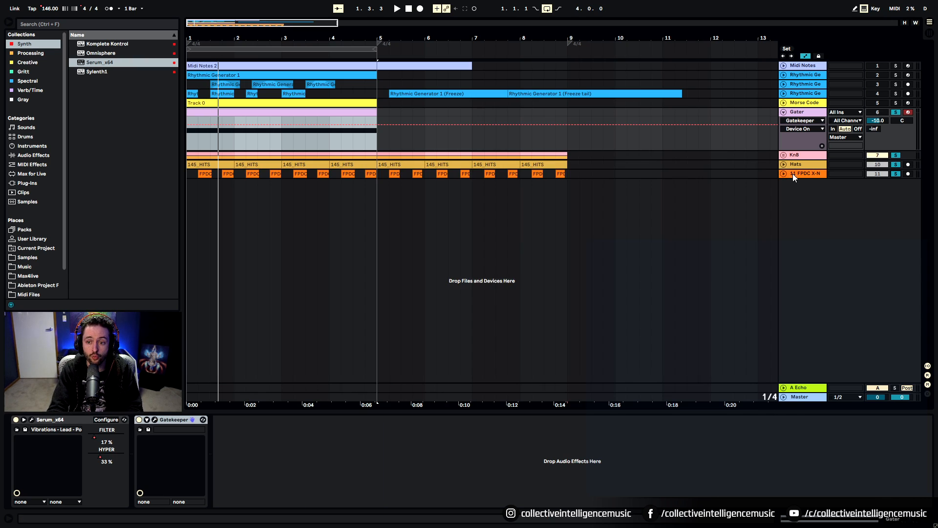
- Clear all track solos, hide the automation lanes and collapse the Gater track
{"action": "left_click", "coordinate": [898, 115]}
{"action": "left_click", "coordinate": [805, 57]}
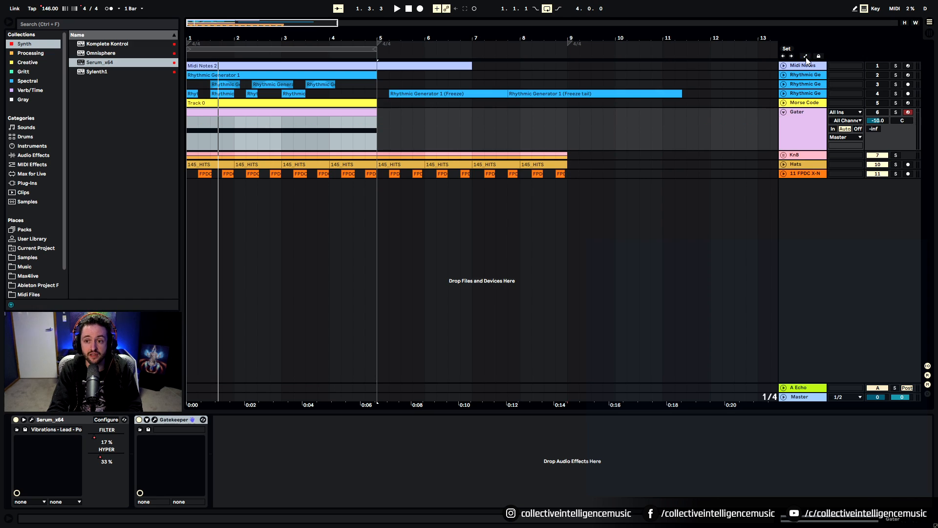
{"action": "left_click", "coordinate": [784, 66]}
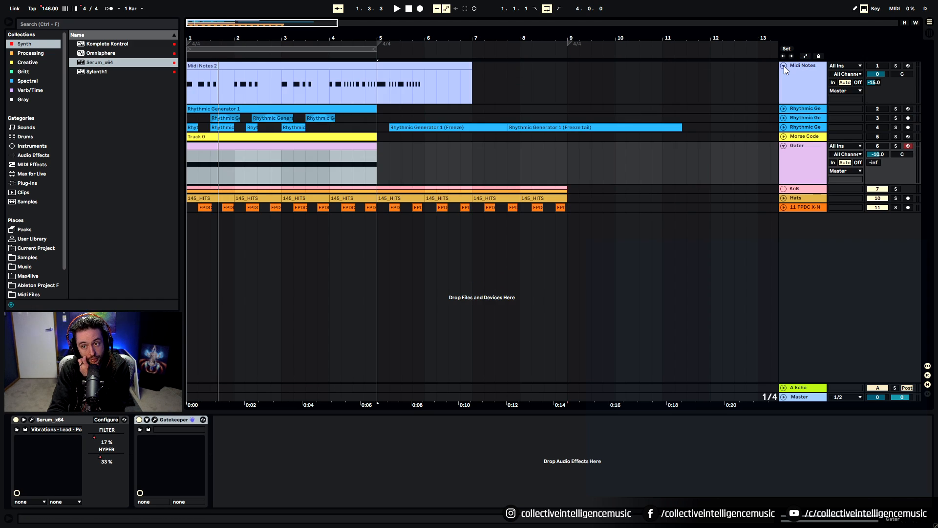
{"action": "left_click", "coordinate": [783, 66]}
{"action": "left_click", "coordinate": [784, 112]}
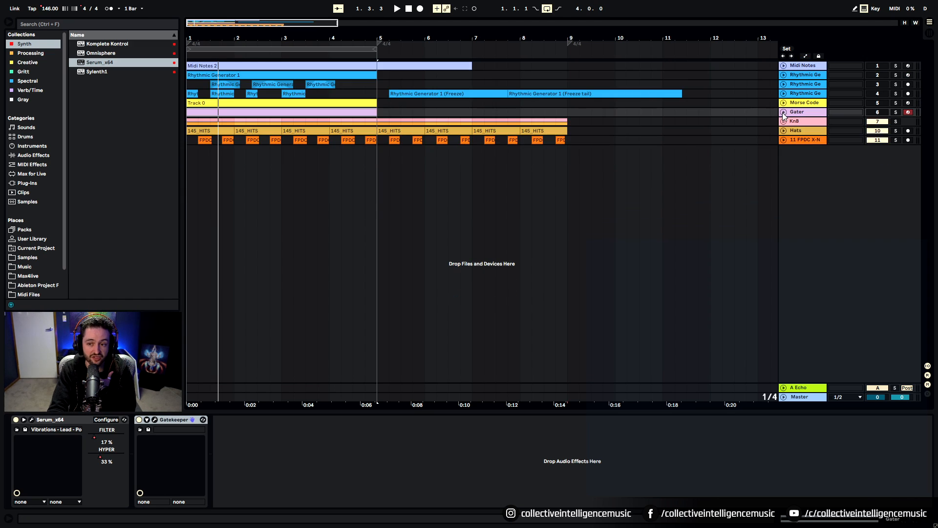